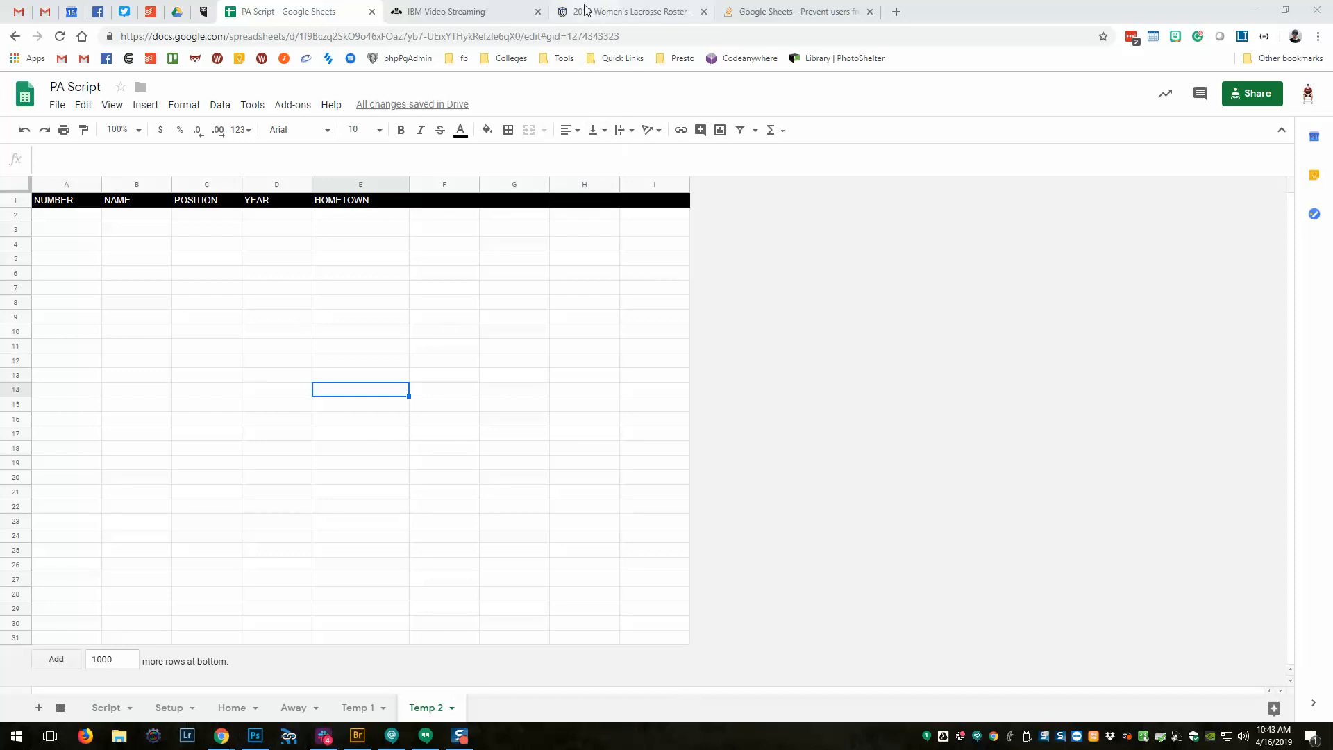
# Copy the 2019 Women's Lacrosse Roster table from the Whitman Athletics page, then return to the PA Script spreadsheet.
pyautogui.click(624, 7)
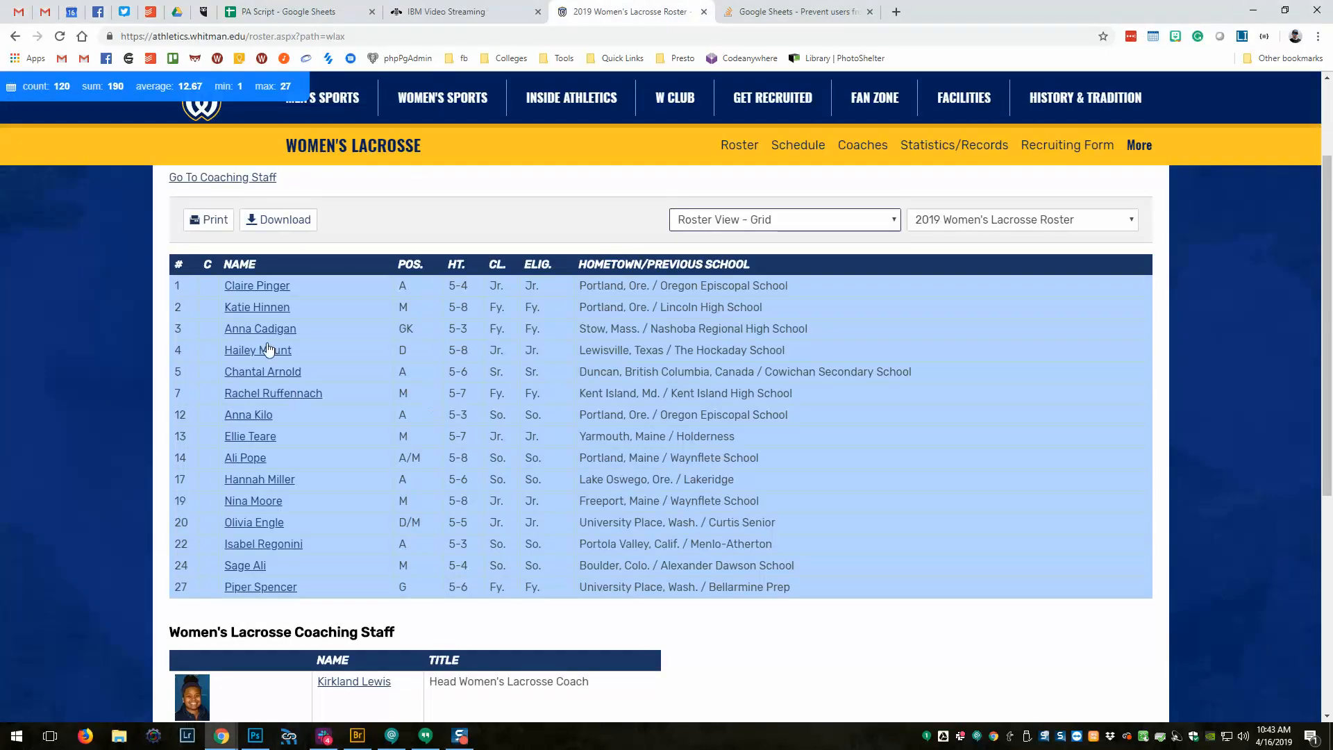
pyautogui.click(192, 339)
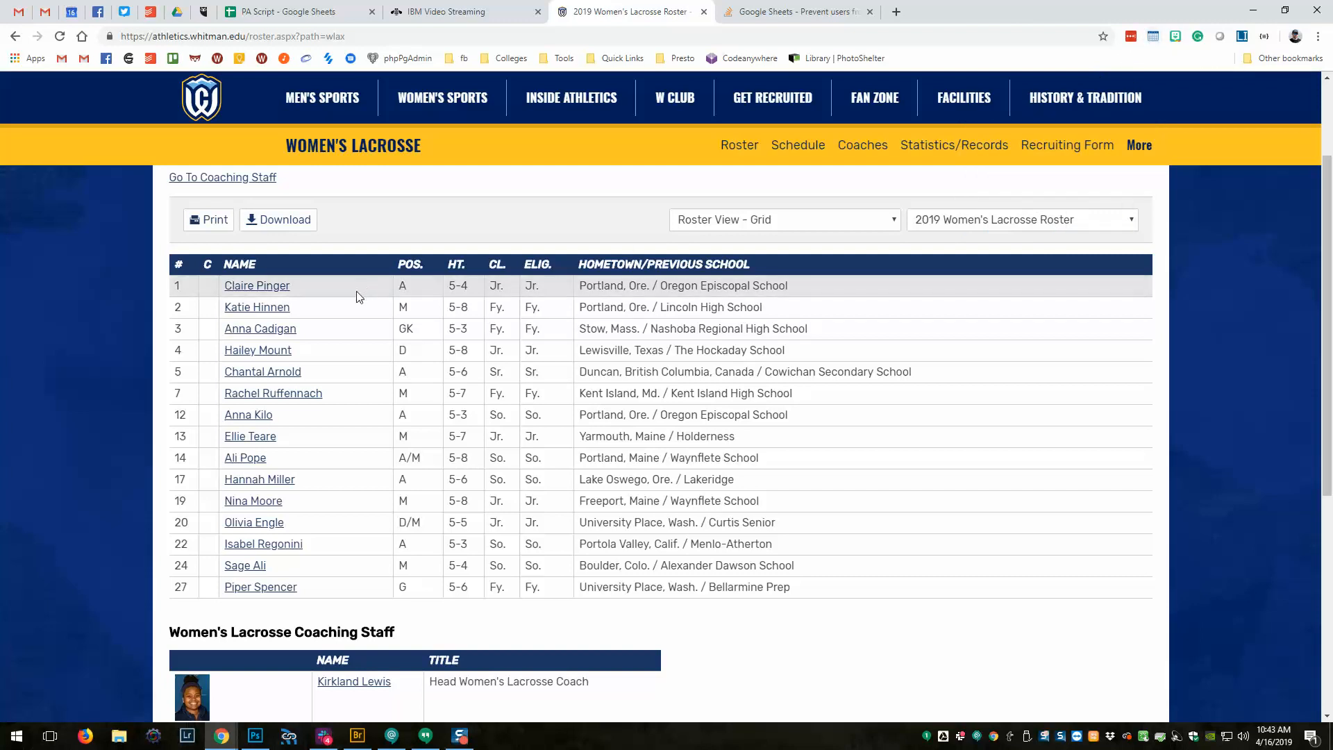
pyautogui.moveTo(201, 291); pyautogui.dragTo(702, 585)
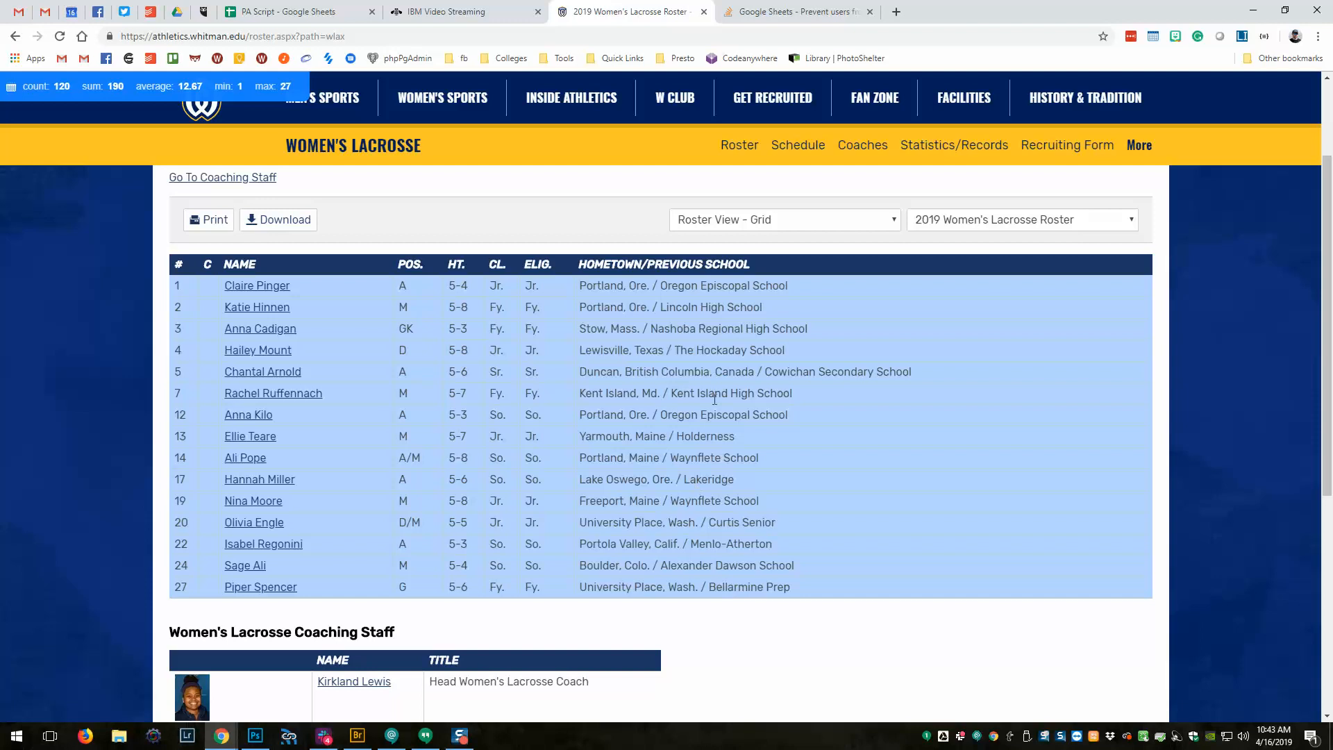
pyautogui.click(1253, 12)
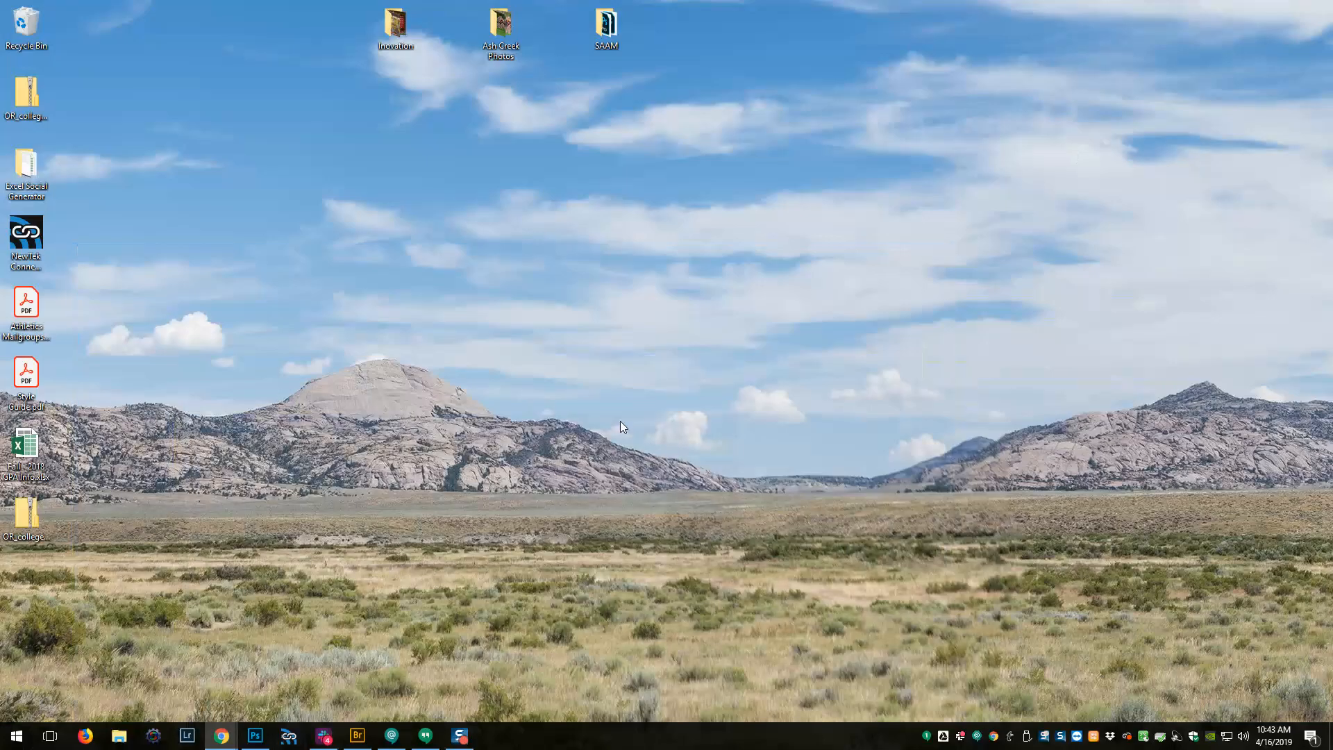
pyautogui.click(221, 735)
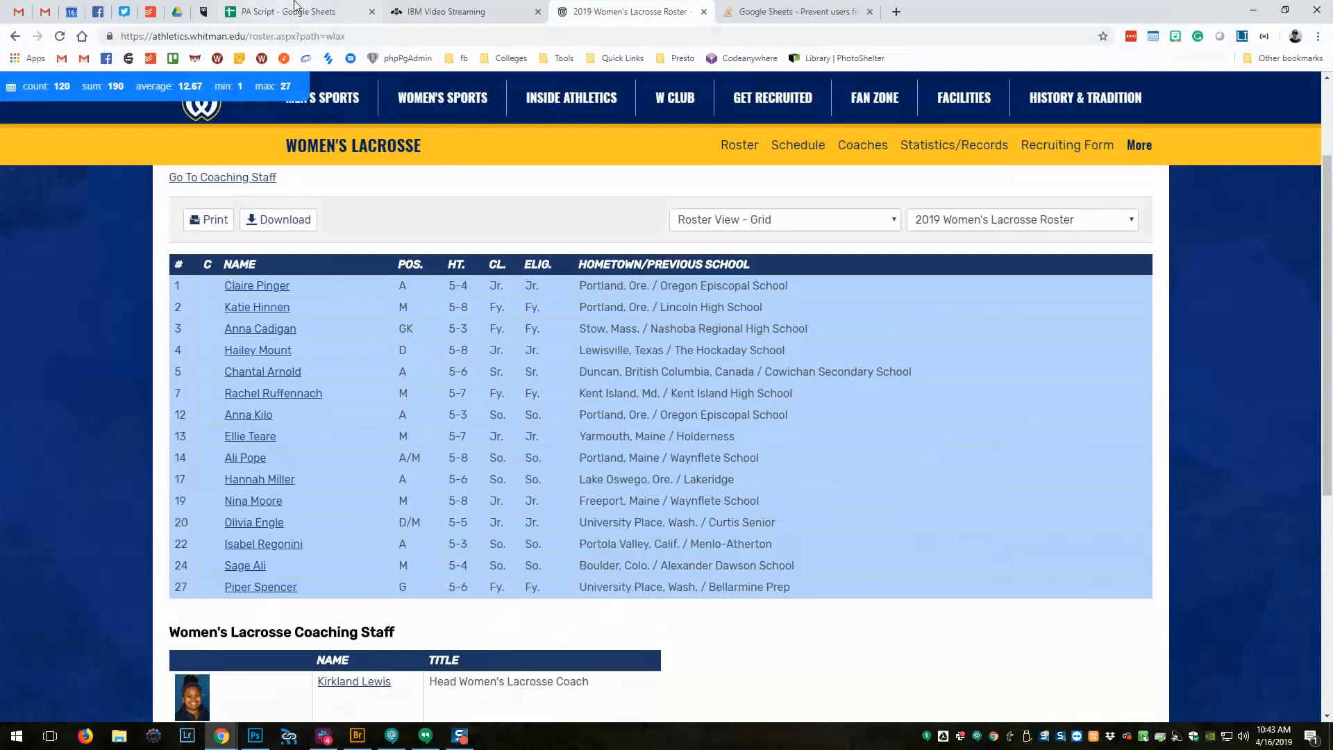
pyautogui.click(304, 15)
pyautogui.click(50, 211)
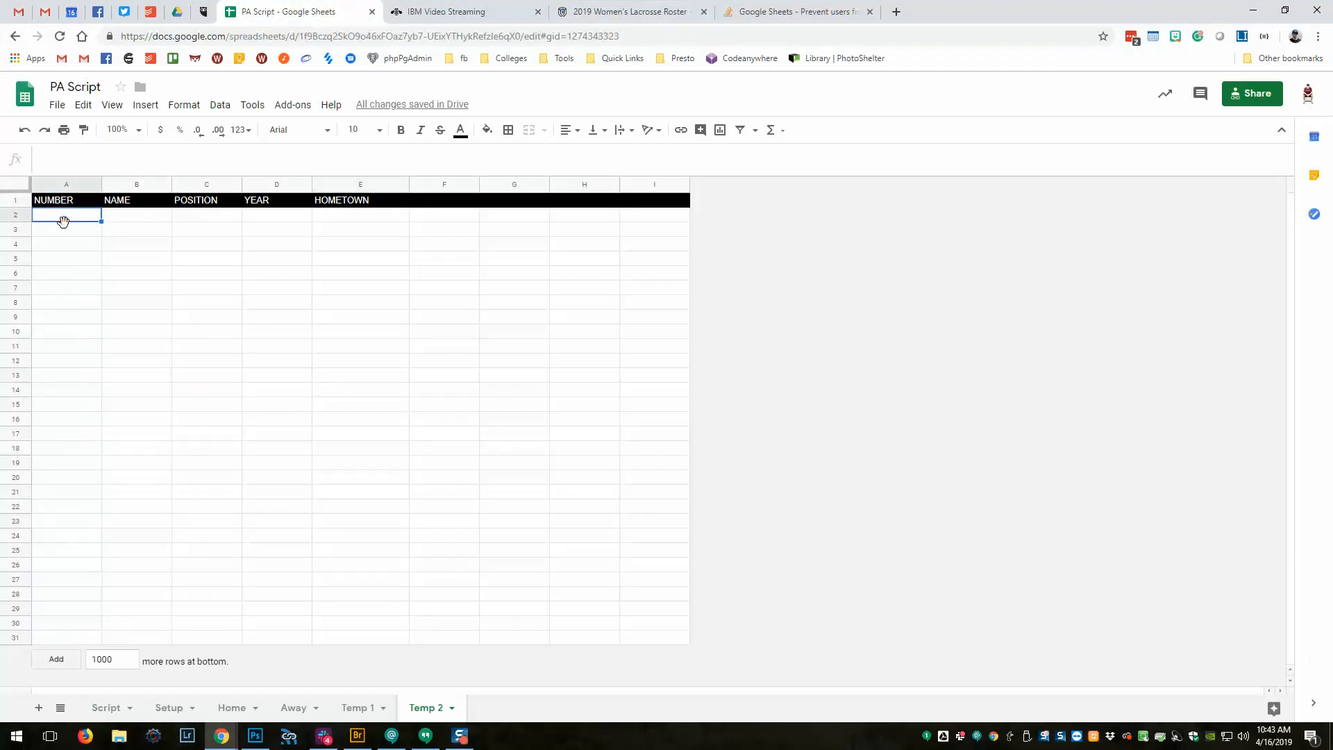
# Paste the website roster into Temp 2 at A2 as values only.
pyautogui.hotkey('ctrl', 'v')
pyautogui.click(635, 630)
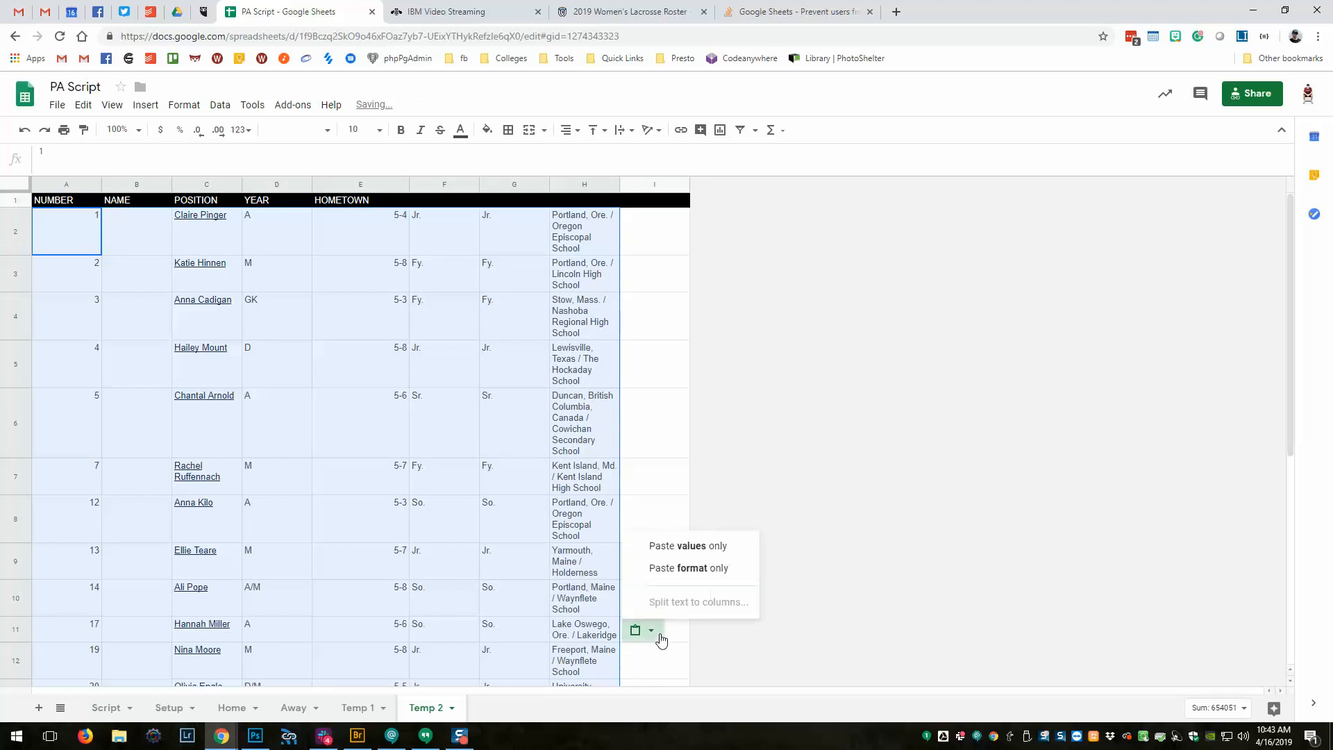
pyautogui.click(682, 547)
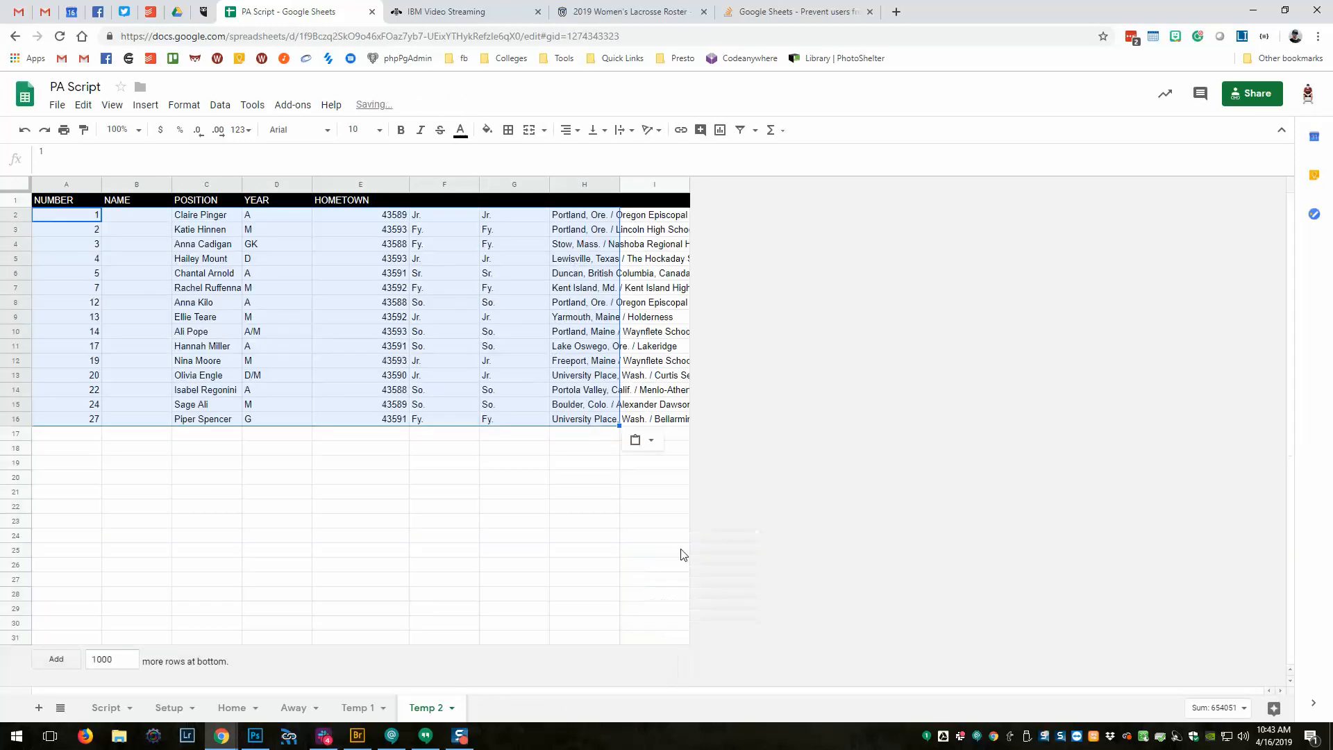
pyautogui.click(559, 521)
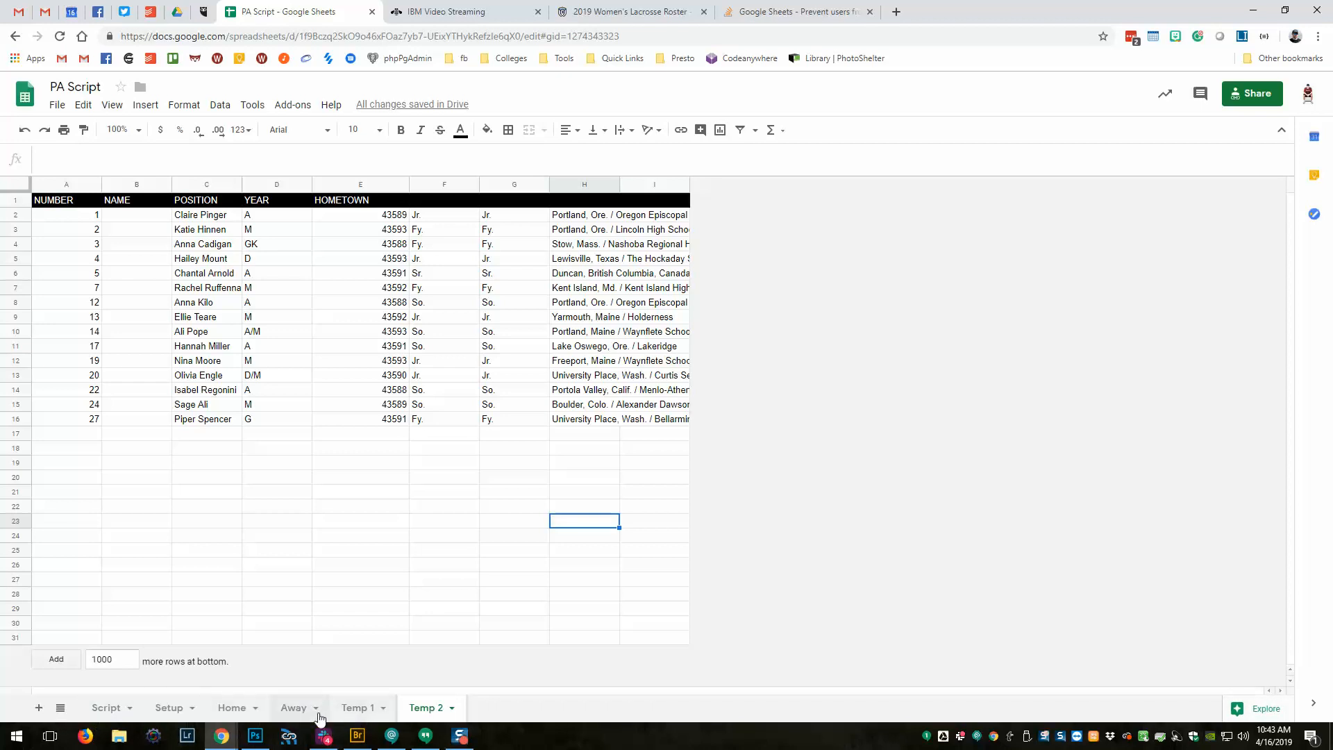
# Clear the selected Away roster range B2:F23, then go through Temp 1 back to Temp 2.
pyautogui.click(236, 713)
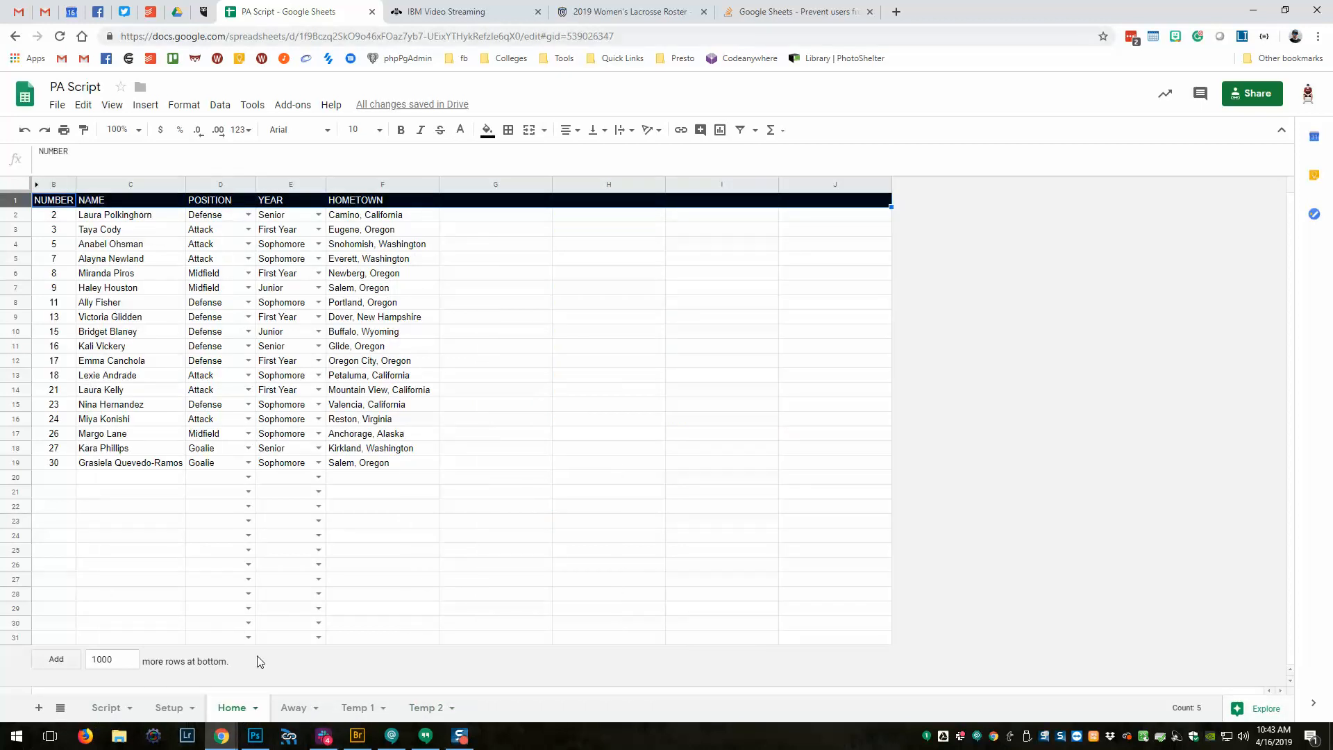
pyautogui.click(295, 709)
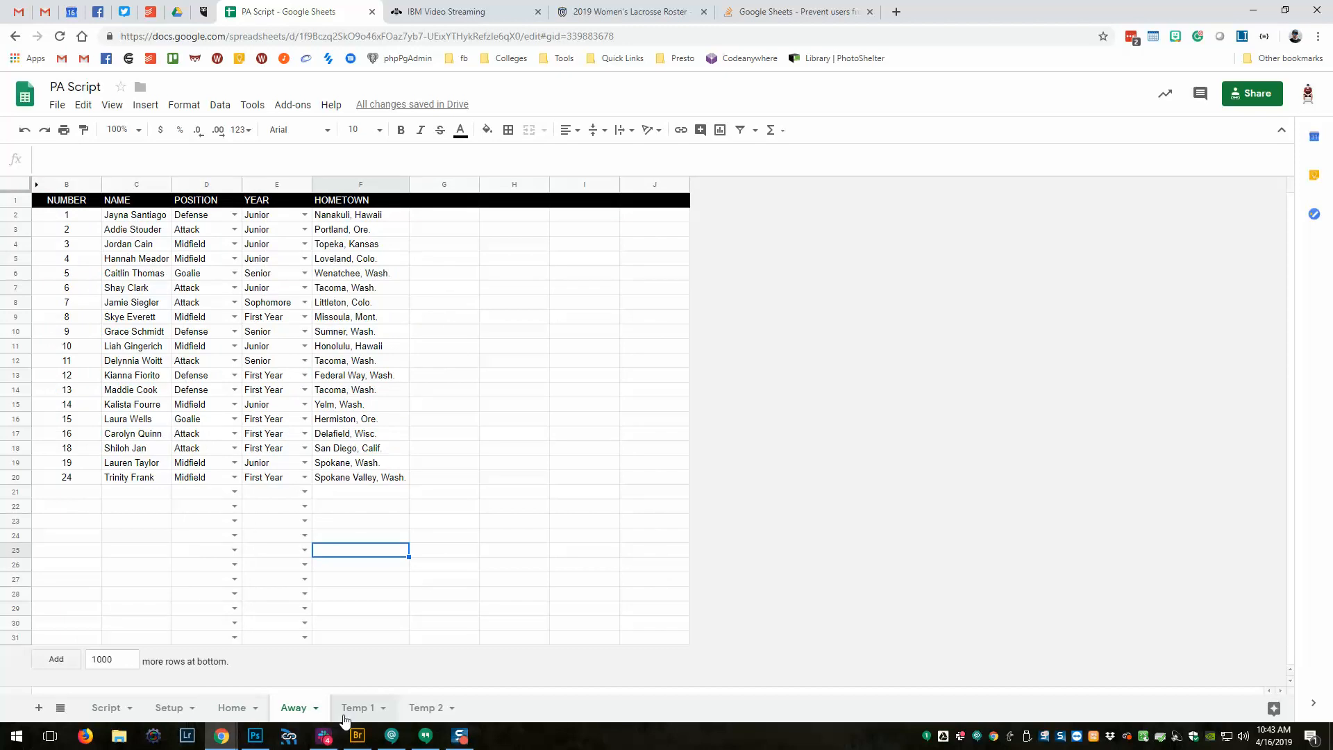
pyautogui.moveTo(67, 218); pyautogui.dragTo(365, 530)
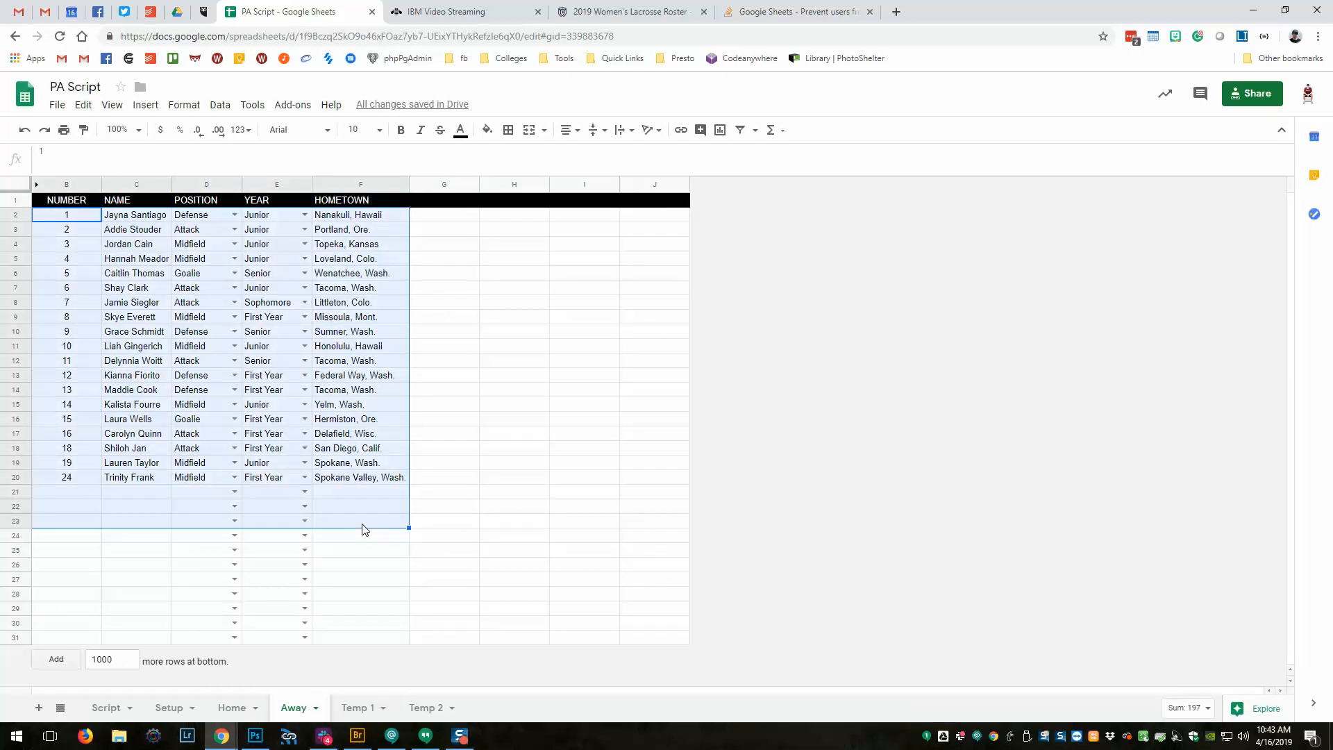
pyautogui.press('Delete')
pyautogui.click(347, 708)
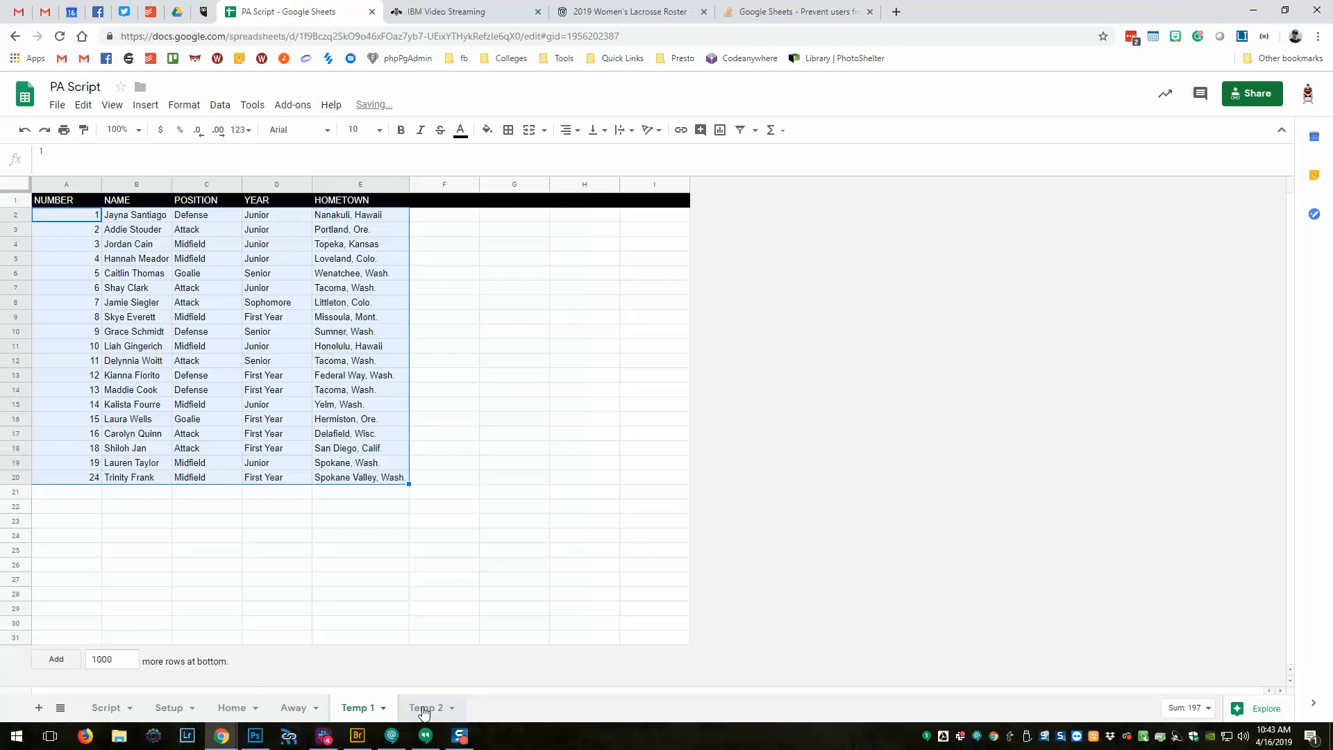
pyautogui.click(422, 708)
pyautogui.click(357, 708)
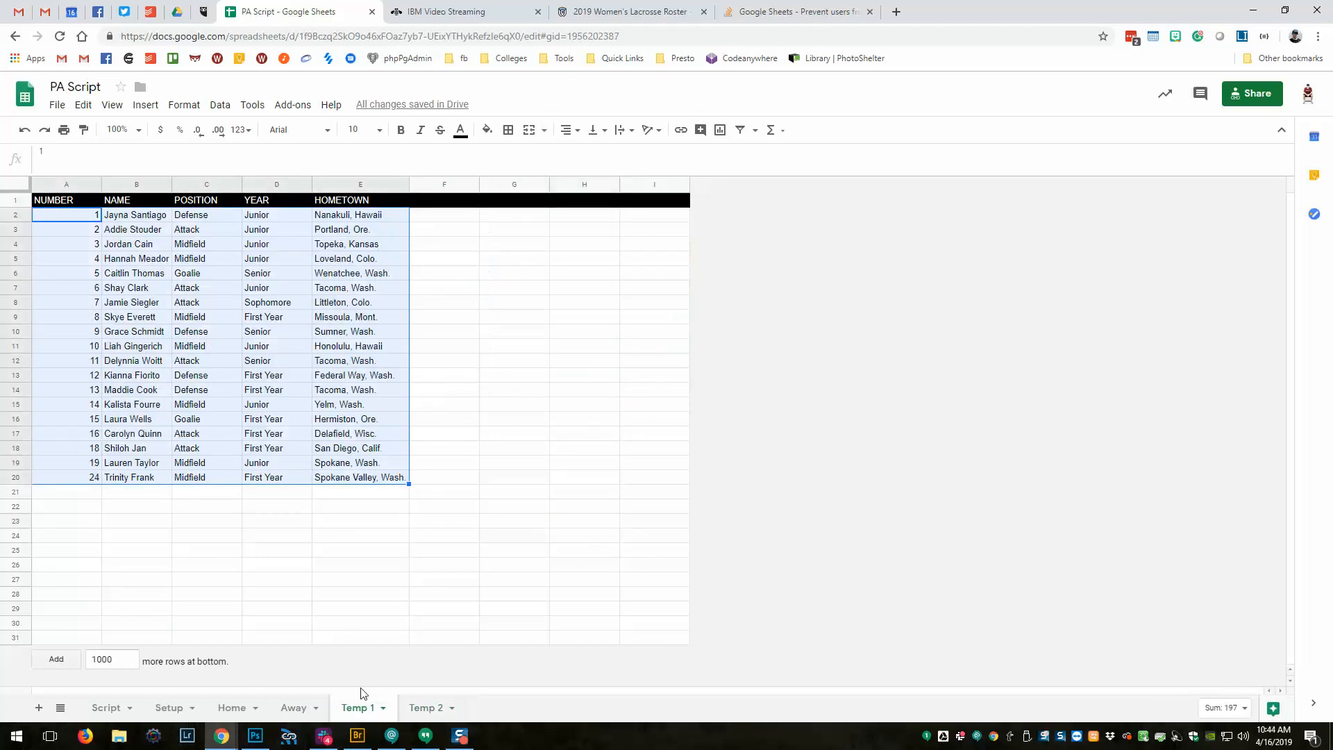
pyautogui.click(425, 708)
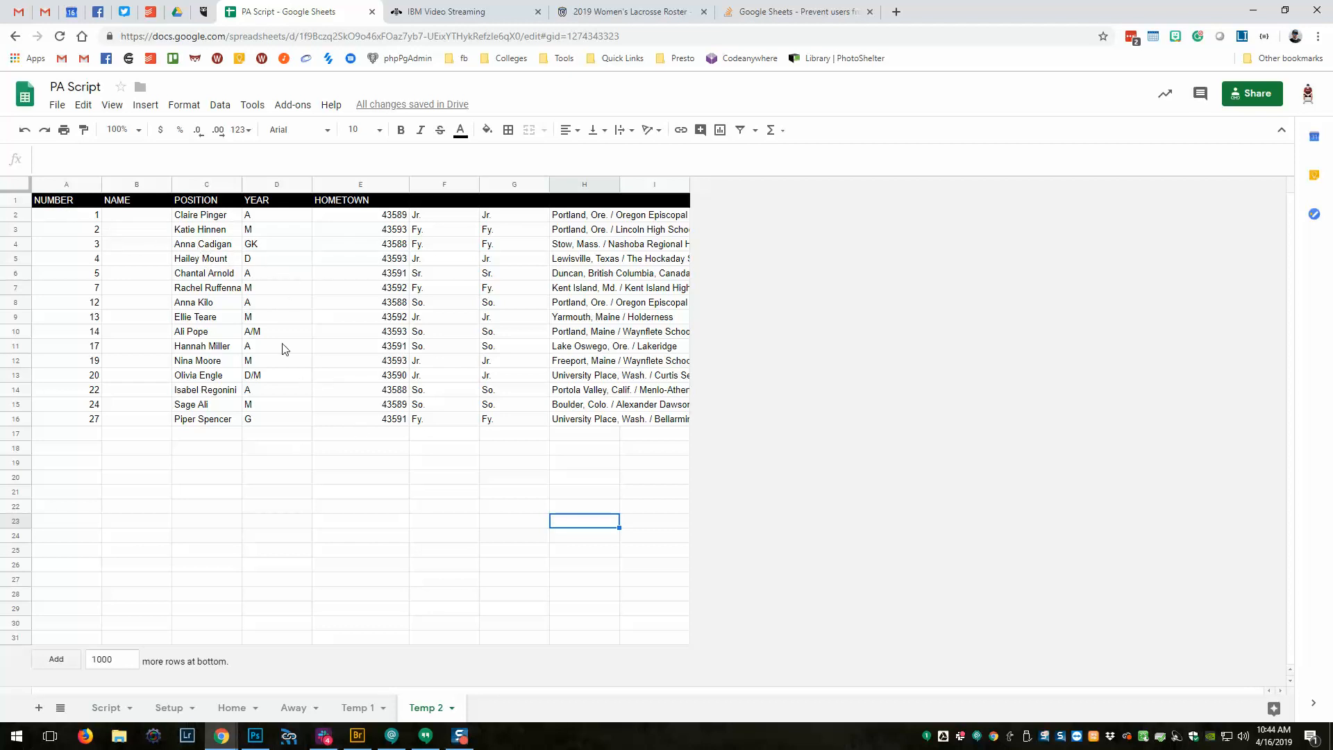
# Move the player names from column C under NAME and the positions from column D under POSITION.
pyautogui.moveTo(208, 217); pyautogui.dragTo(210, 423)
pyautogui.hotkey('ctrl', 'c')
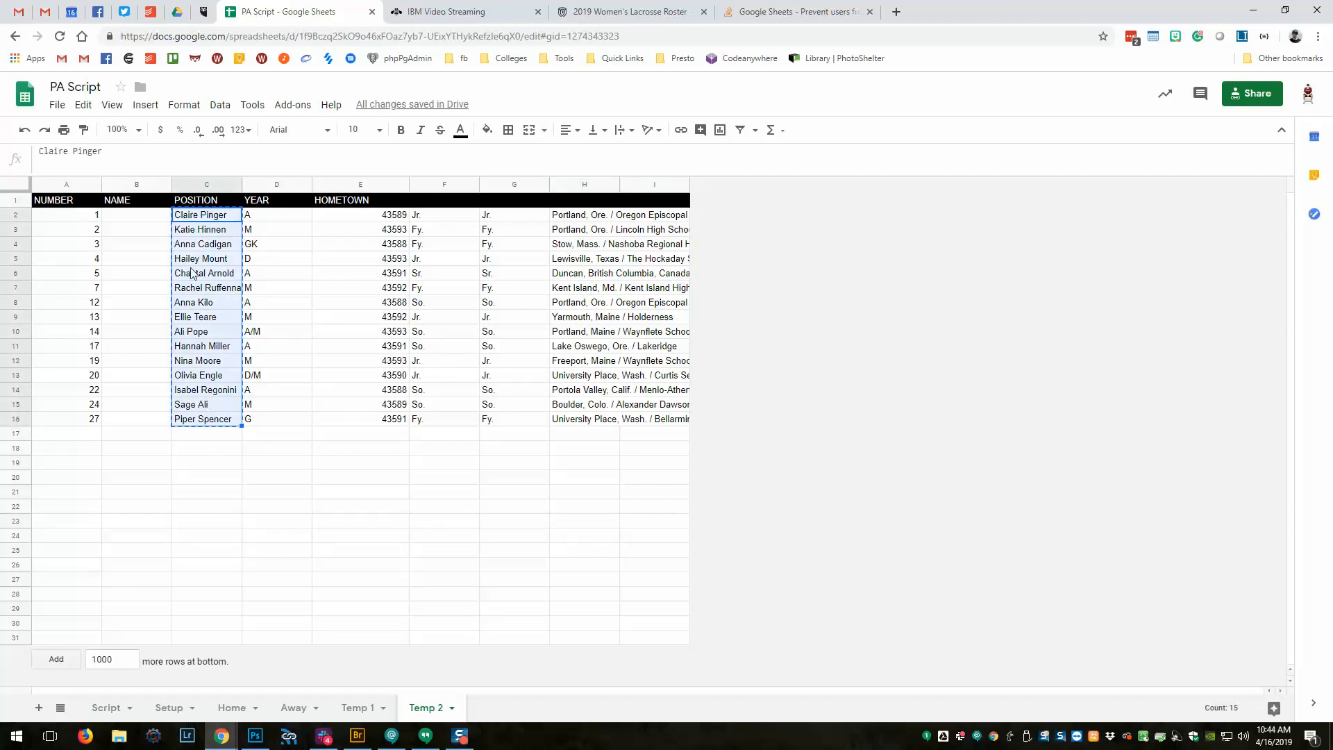
pyautogui.click(127, 217)
pyautogui.hotkey('ctrl', 'v')
pyautogui.moveTo(257, 202); pyautogui.dragTo(259, 419)
pyautogui.hotkey('ctrl', 'c')
pyautogui.click(193, 217)
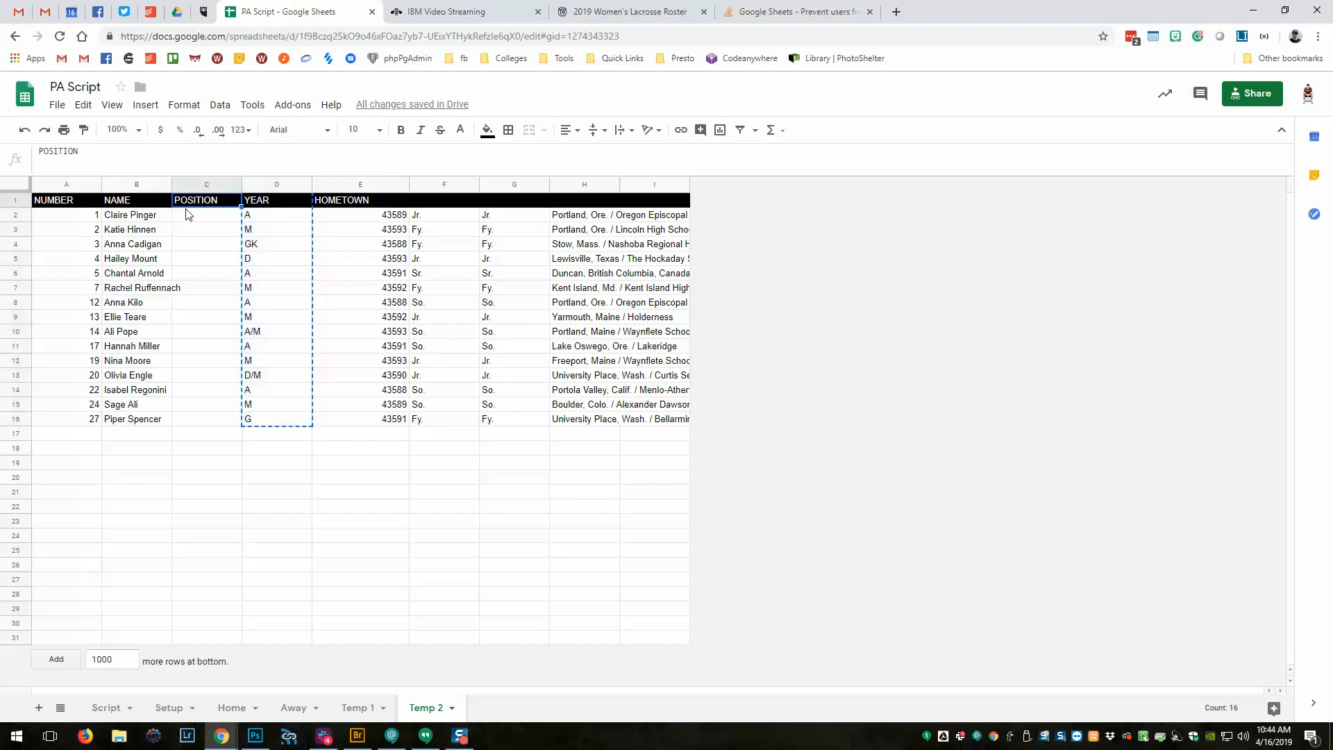
pyautogui.hotkey('ctrl', 'v')
pyautogui.hotkey('ctrl', 'z')
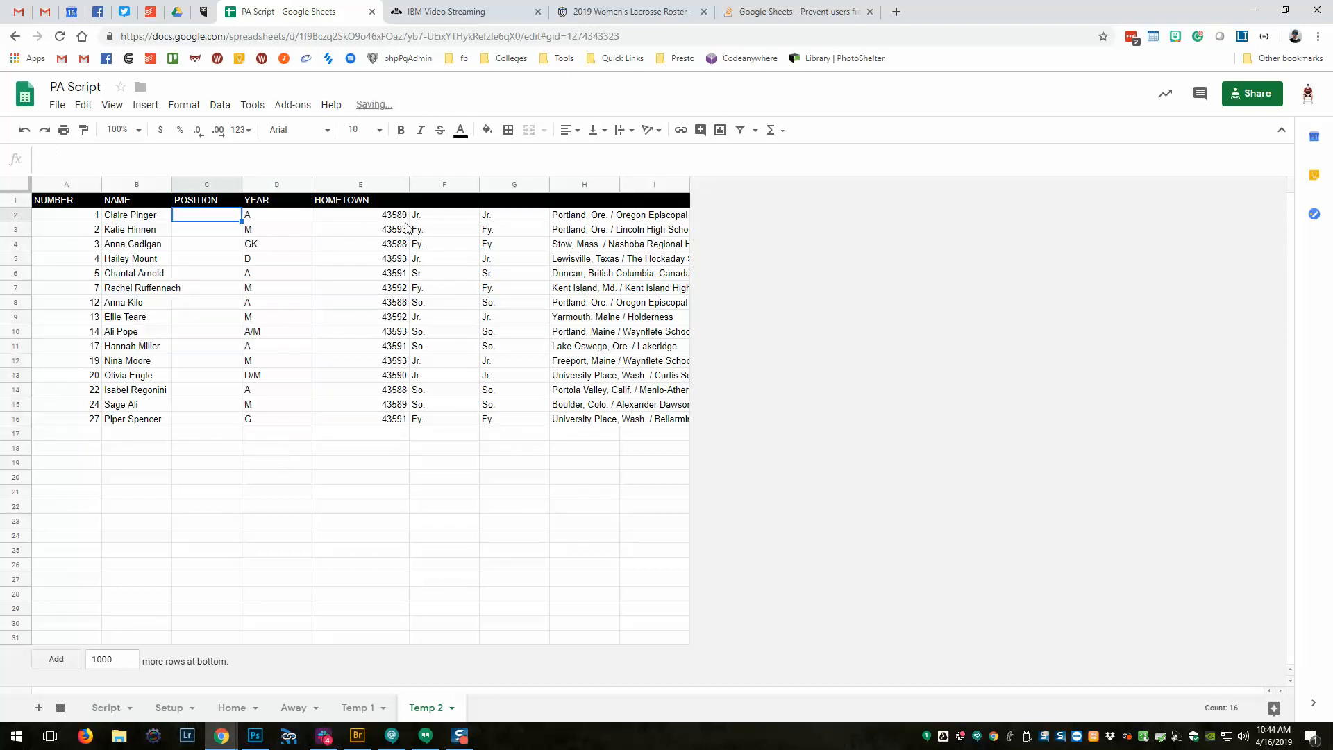
pyautogui.moveTo(290, 221); pyautogui.dragTo(265, 419)
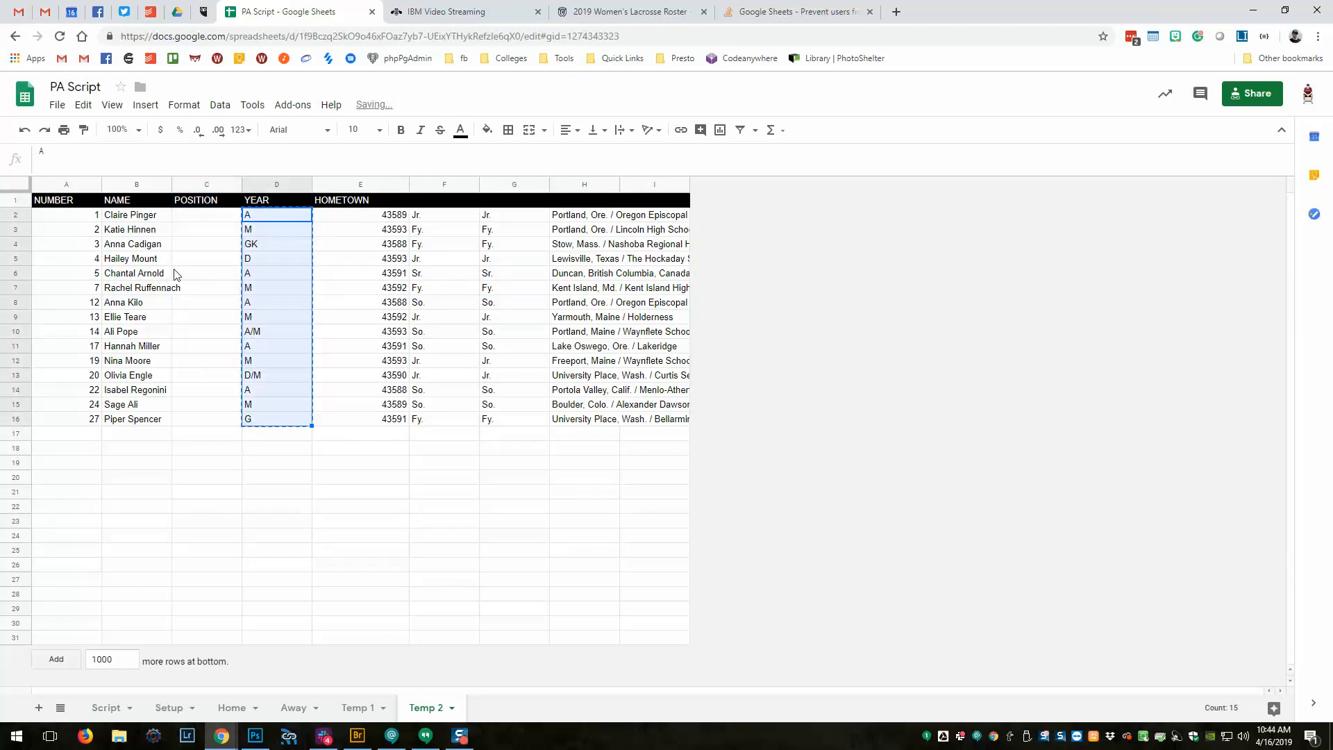
pyautogui.hotkey('ctrl', 'x')
pyautogui.click(182, 217)
pyautogui.hotkey('ctrl', 'v')
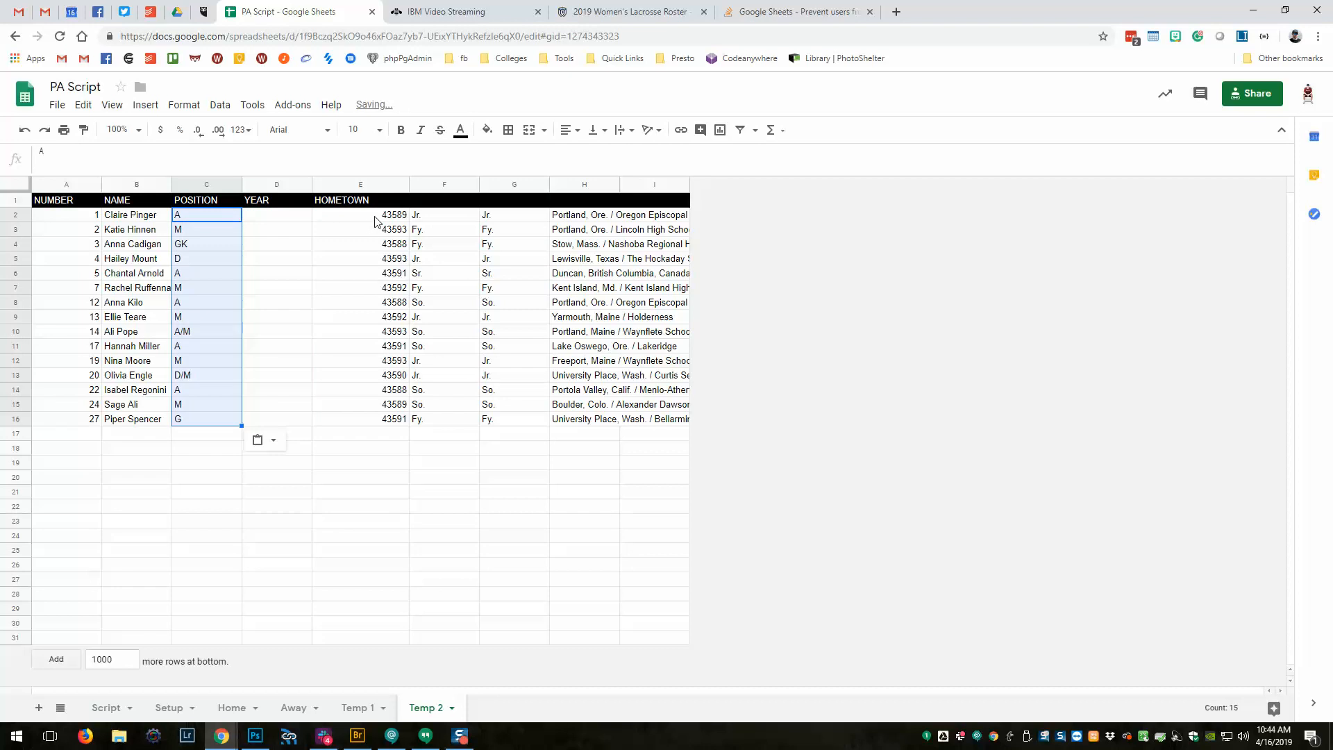
# Move class years under YEAR, clear leftover columns E–G, and move column H hometowns under HOMETOWN.
pyautogui.click(642, 11)
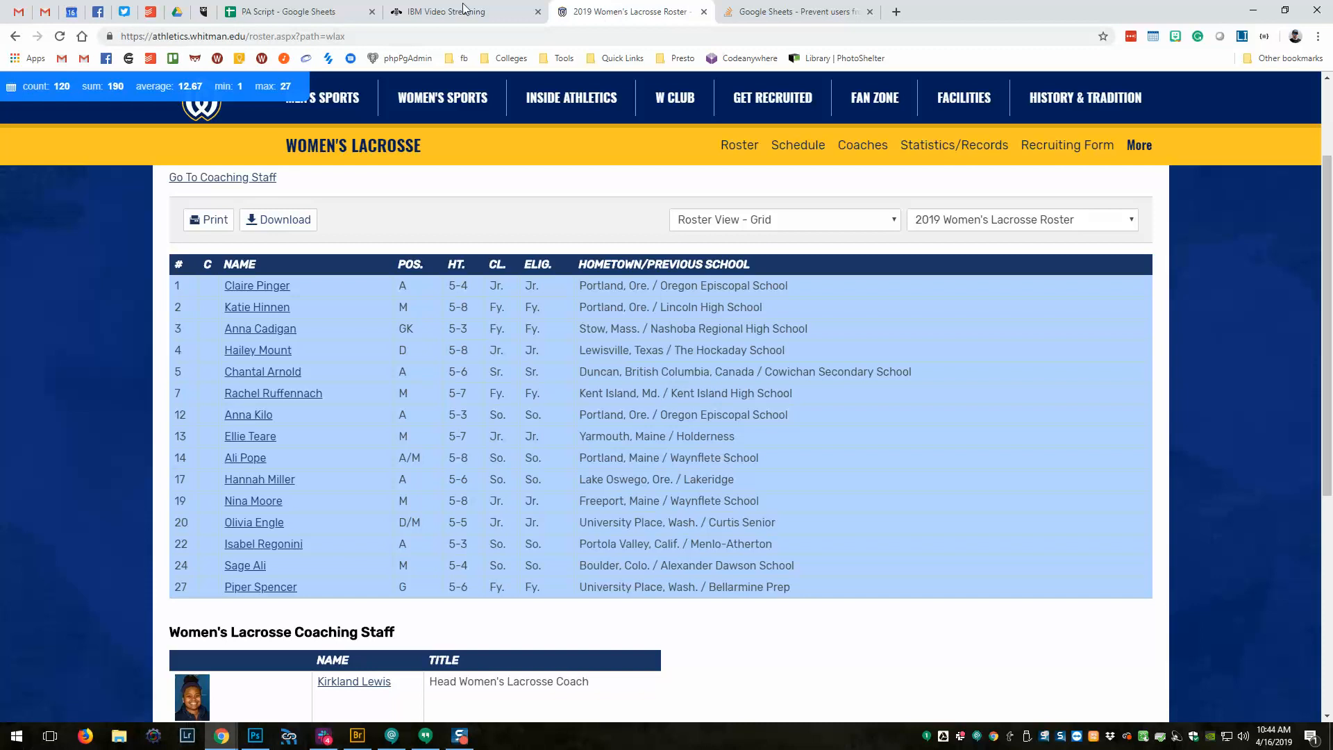
pyautogui.click(327, 11)
pyautogui.moveTo(443, 216); pyautogui.dragTo(441, 428)
pyautogui.hotkey('ctrl', 'x')
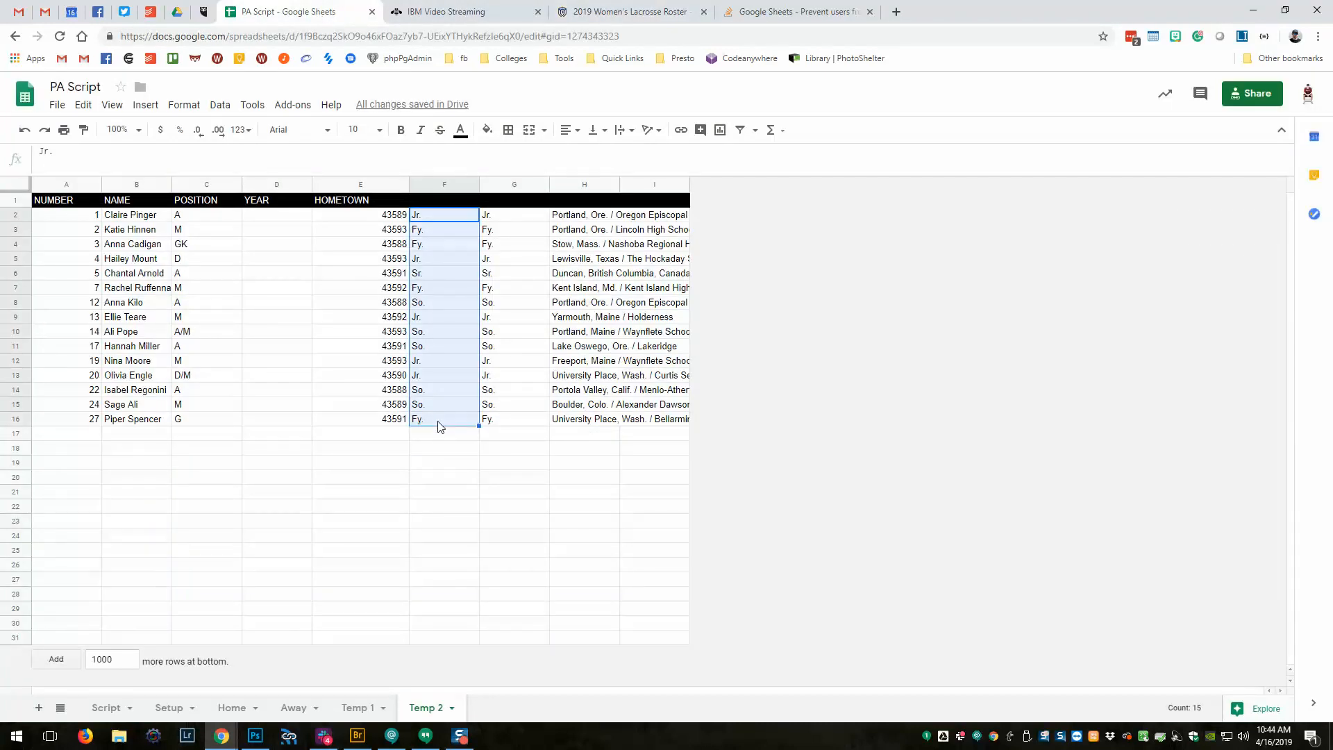
pyautogui.click(281, 216)
pyautogui.hotkey('ctrl', 'v')
pyautogui.moveTo(356, 217); pyautogui.dragTo(502, 426)
pyautogui.press('Delete')
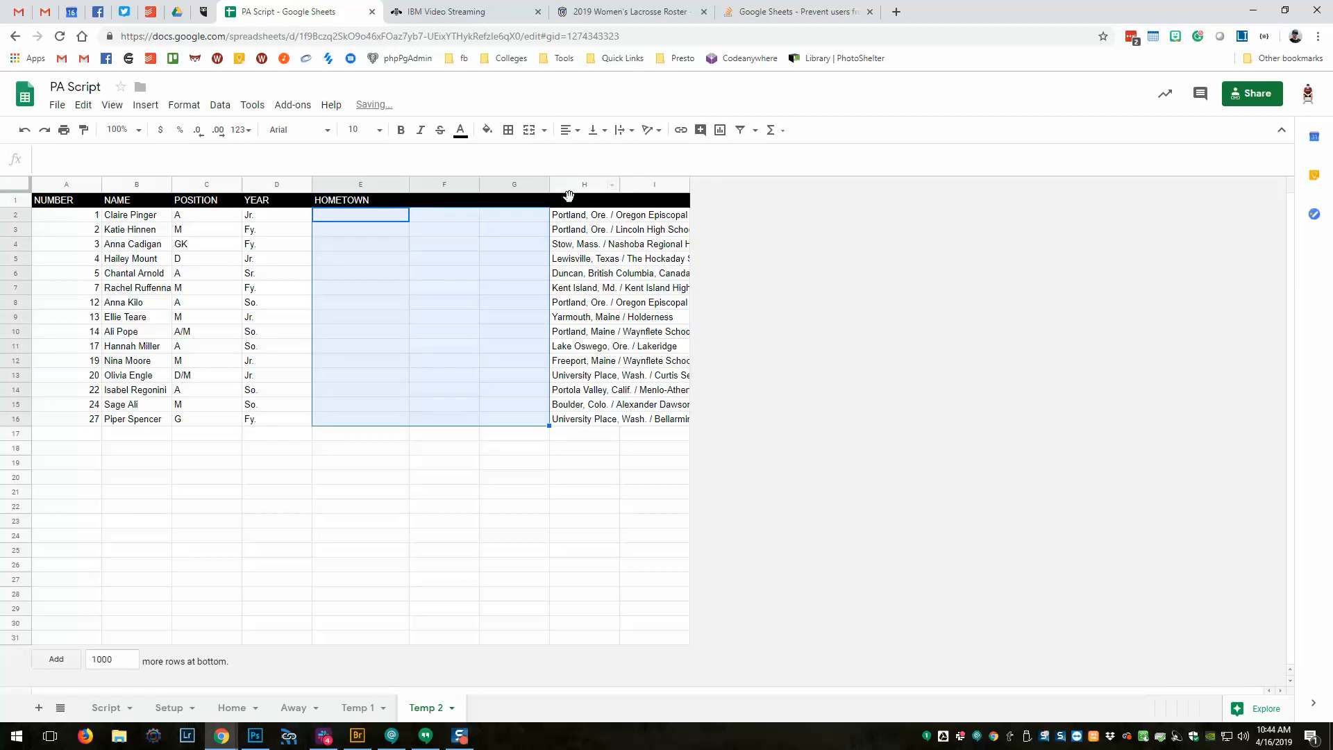
pyautogui.moveTo(564, 217); pyautogui.dragTo(561, 418)
pyautogui.hotkey('ctrl', 'x')
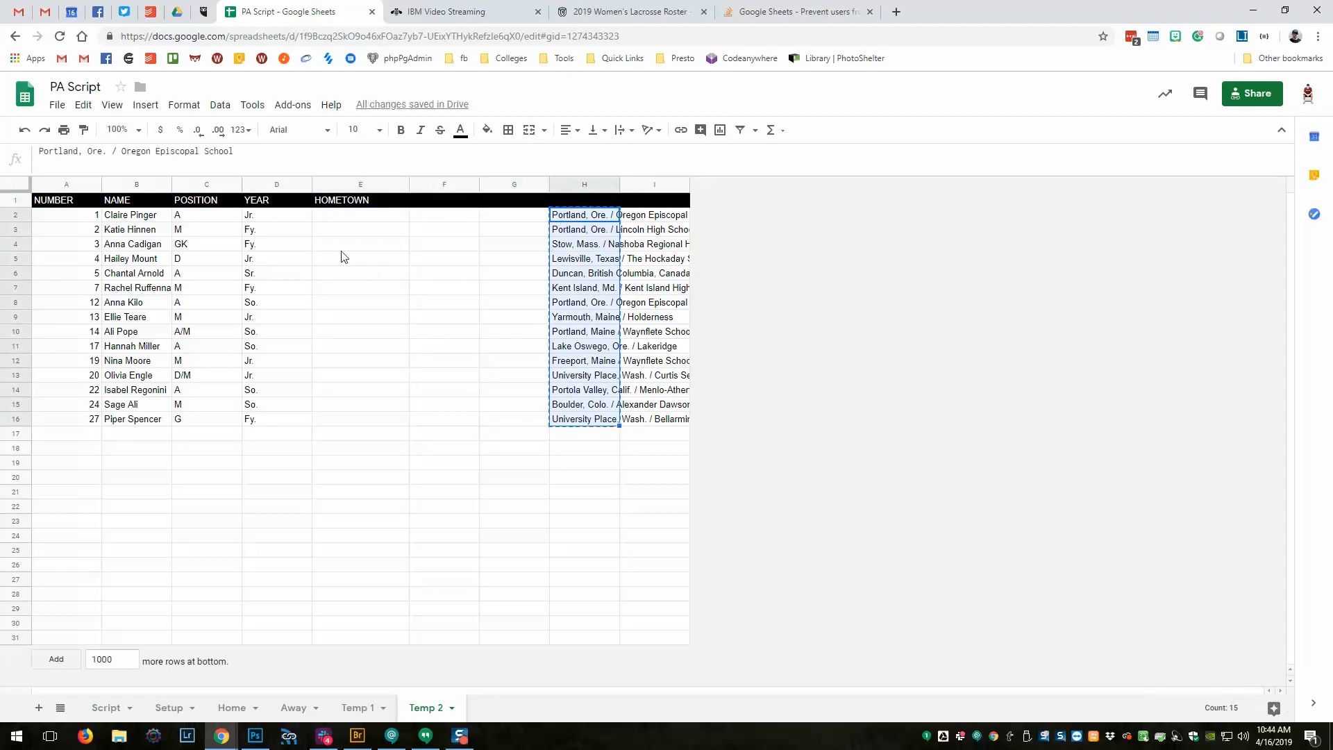
pyautogui.click(347, 215)
pyautogui.hotkey('ctrl', 'v')
pyautogui.click(442, 440)
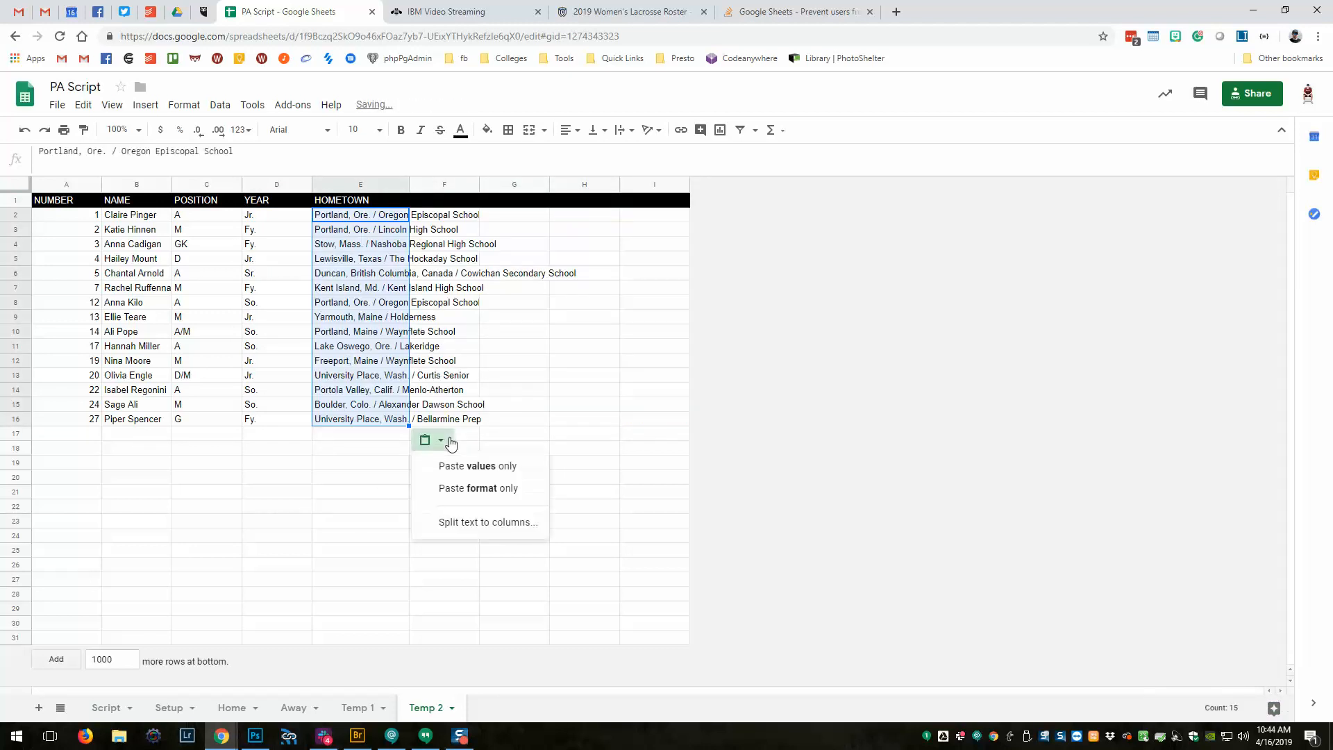
# Split the hometown entries at the '/' separator and delete the resulting school-name column F.
pyautogui.click(464, 523)
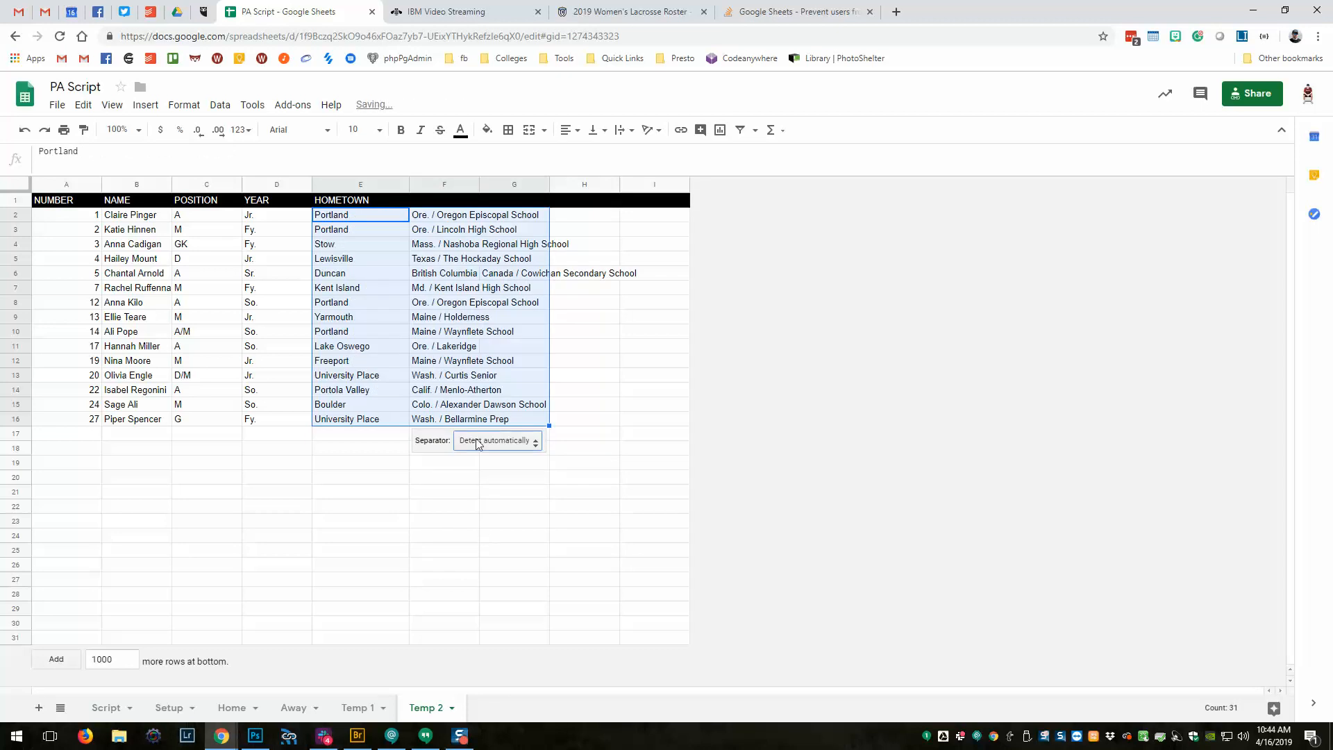
pyautogui.click(524, 451)
pyautogui.click(502, 564)
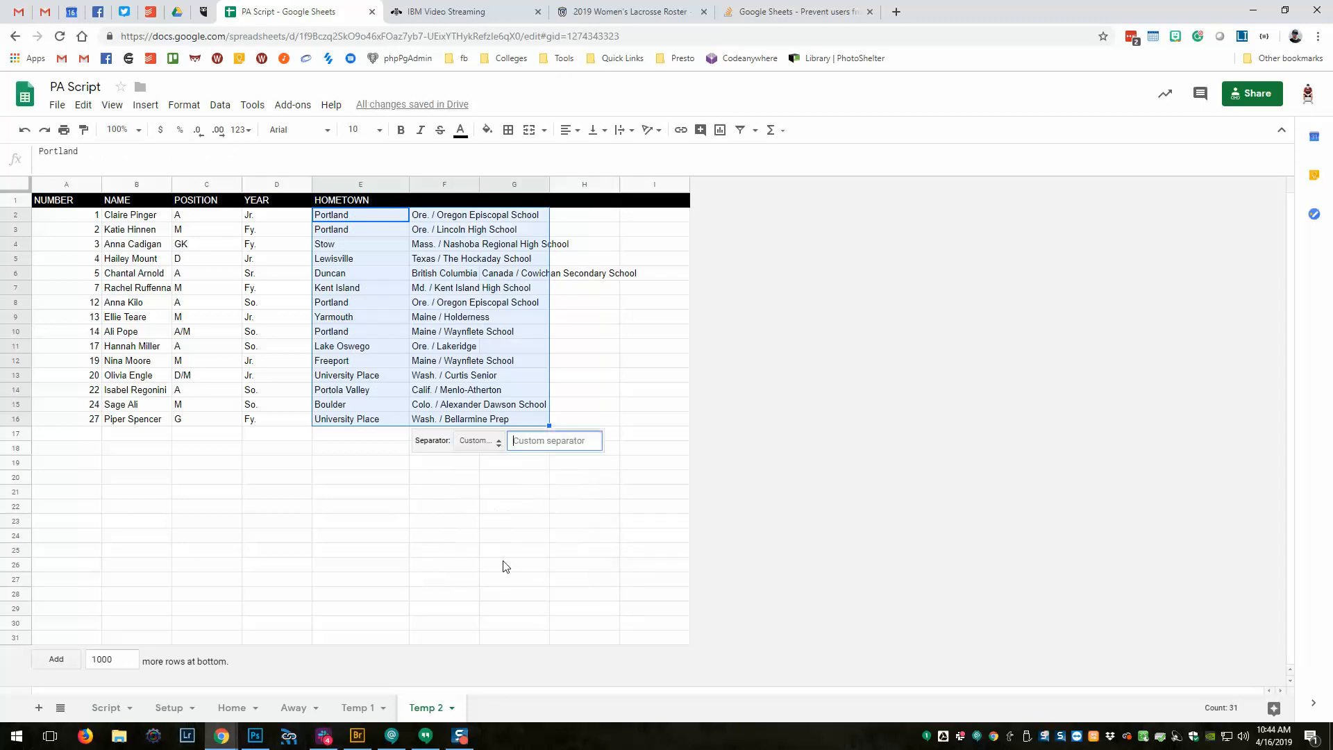
pyautogui.write('/')
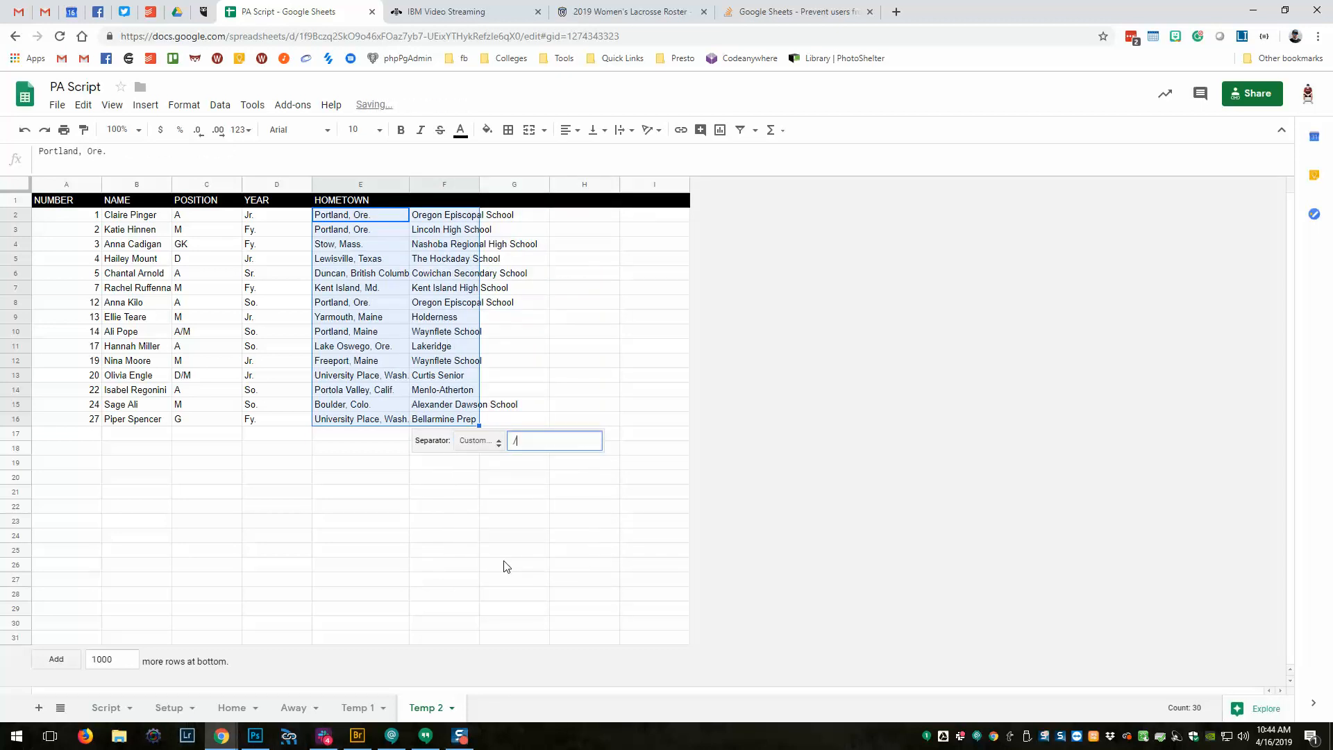
pyautogui.click(562, 580)
pyautogui.moveTo(444, 214); pyautogui.dragTo(447, 433)
pyautogui.press('Delete')
pyautogui.click(448, 480)
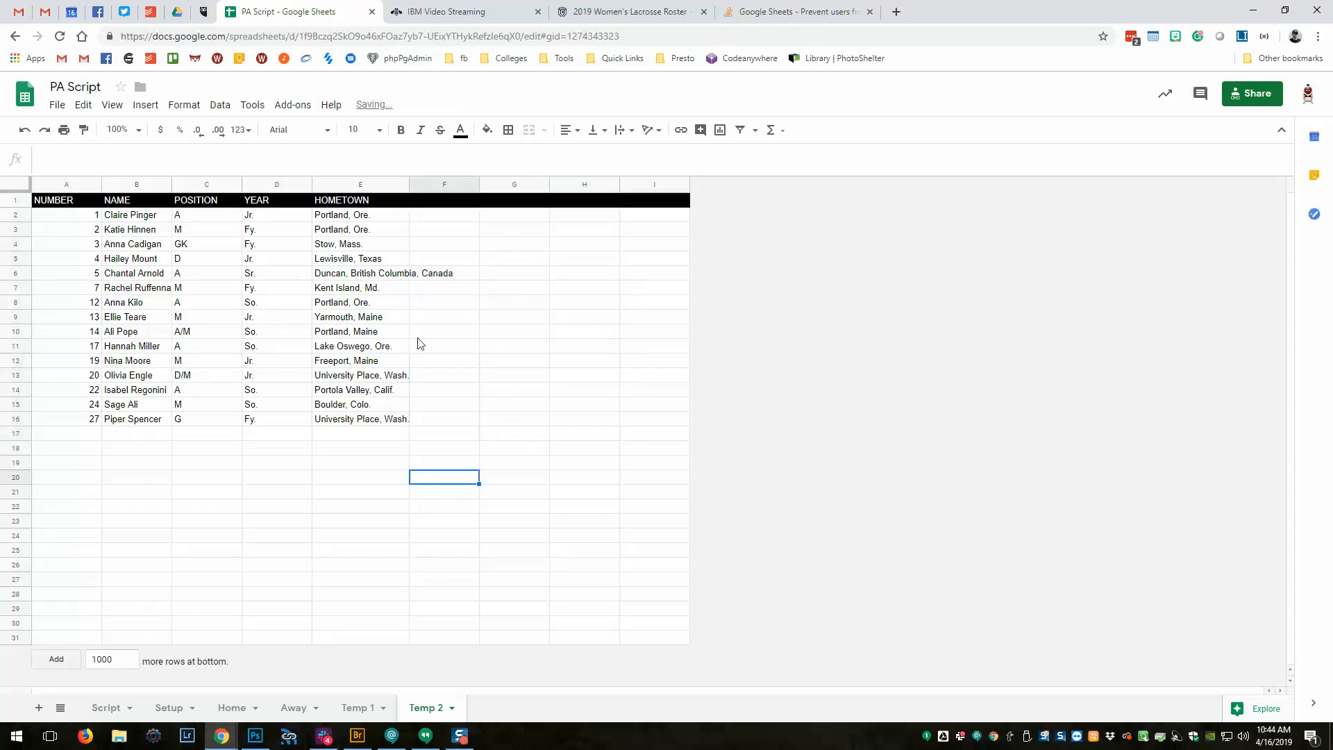
# Shorten E6 to 'Duncan, British Columbia' and select the roster range A2:E16.
pyautogui.click(355, 275)
pyautogui.click(158, 161)
pyautogui.moveTo(154, 151); pyautogui.dragTo(223, 158)
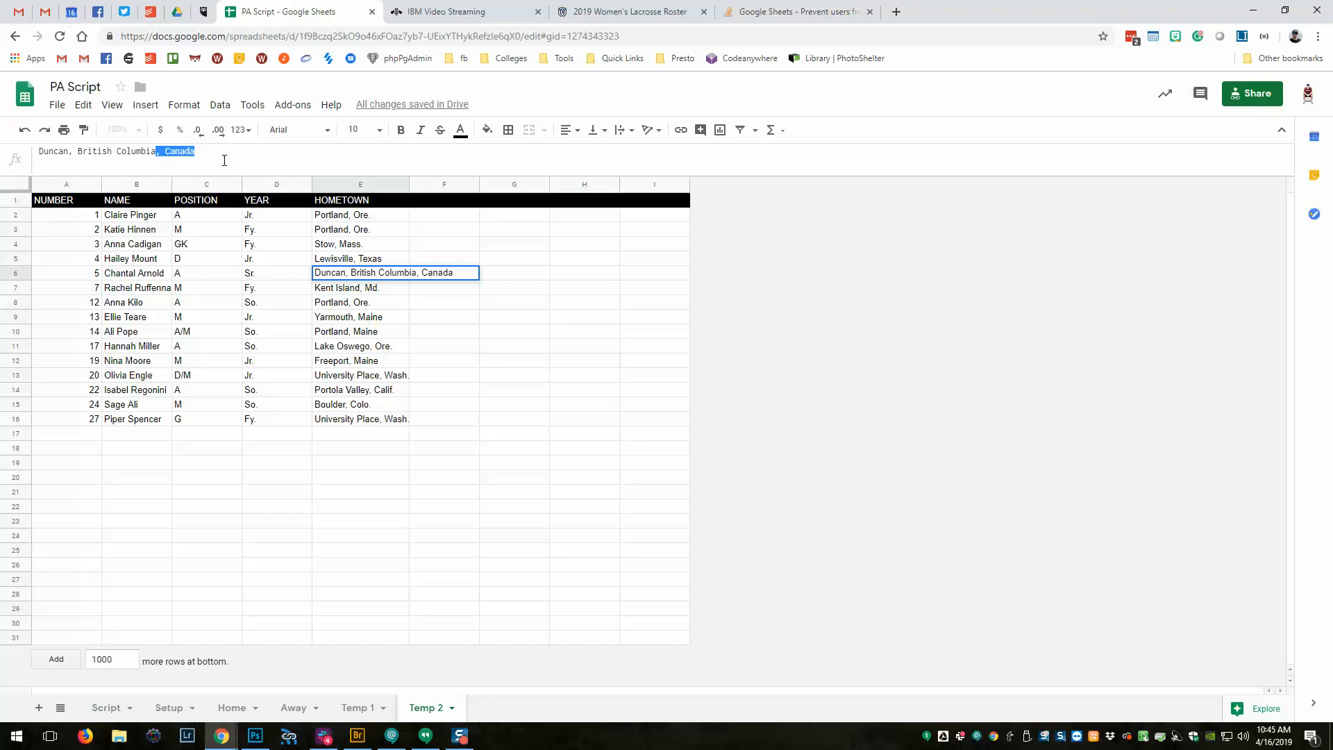
pyautogui.press('BackSpace')
pyautogui.click(338, 508)
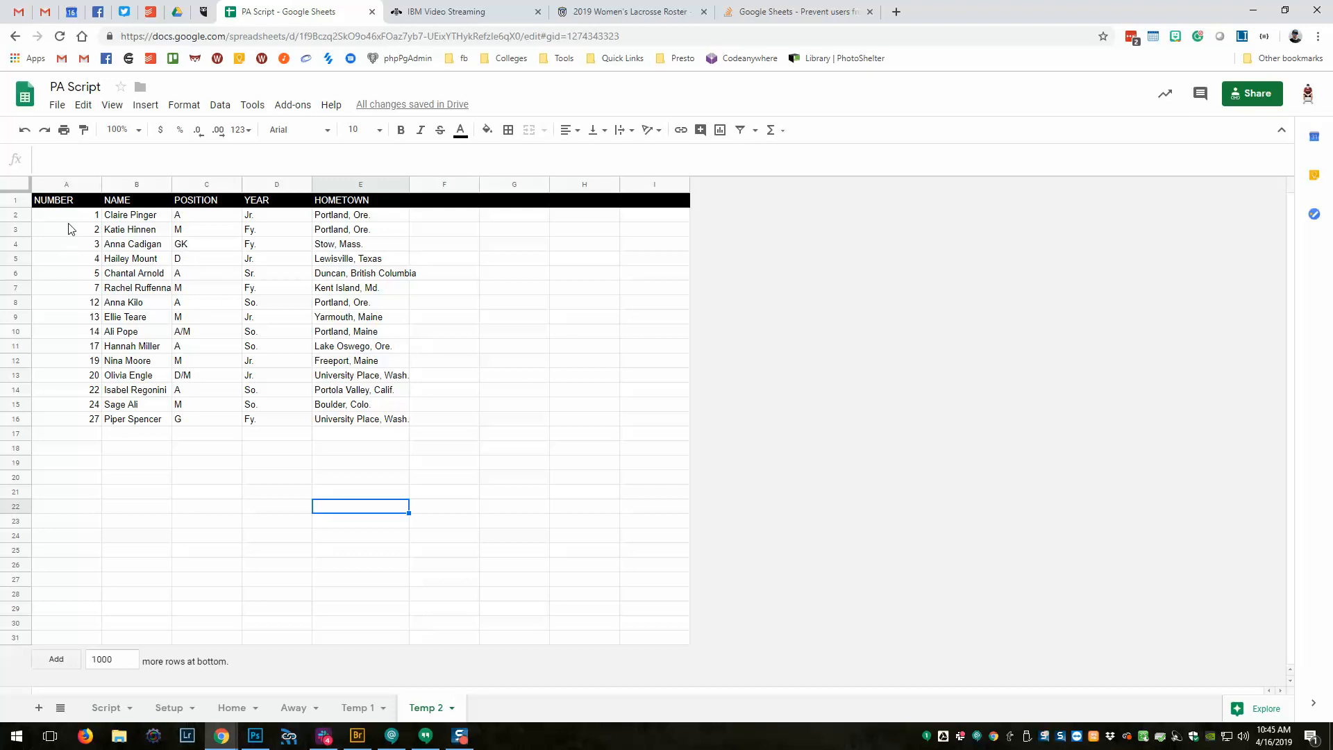
pyautogui.moveTo(70, 216); pyautogui.dragTo(350, 425)
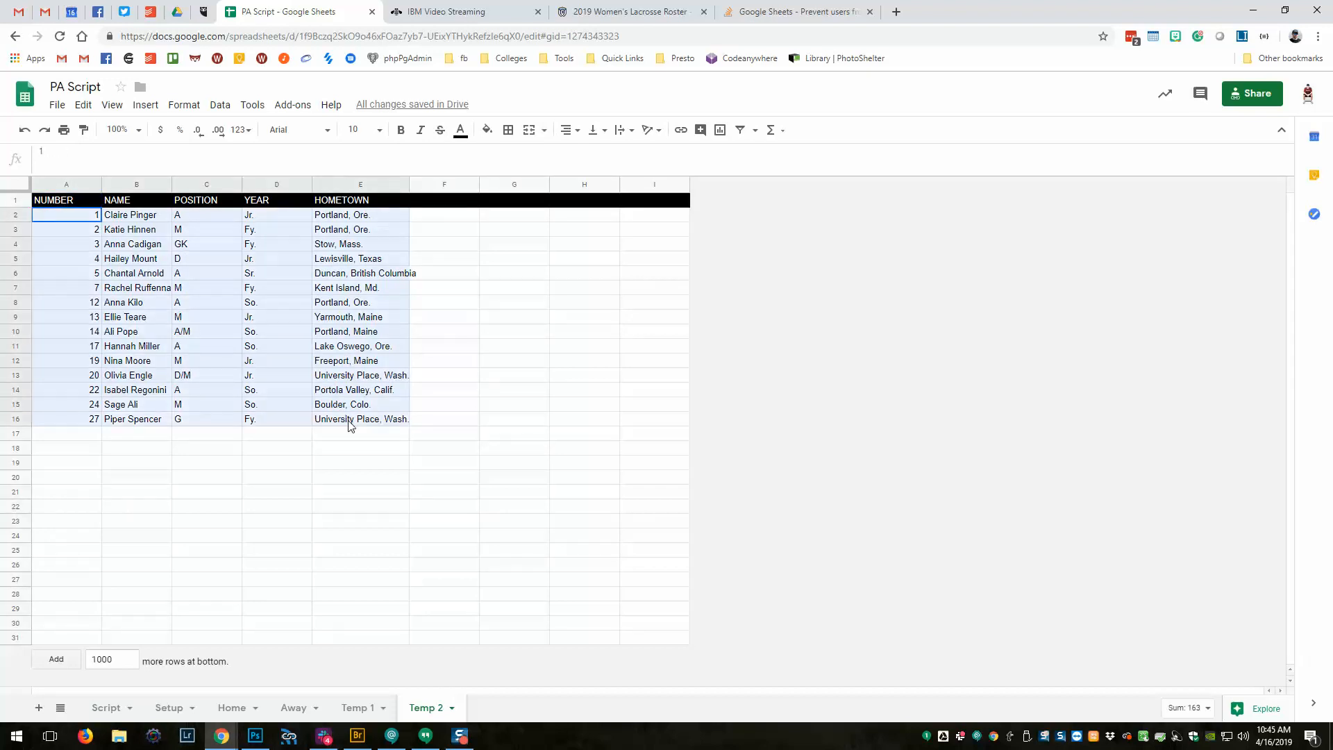
# Paste the copied A2:E16 roster into the Away sheet at B2, keeping the Away sheet's formatting.
pyautogui.hotkey('ctrl', 'c')
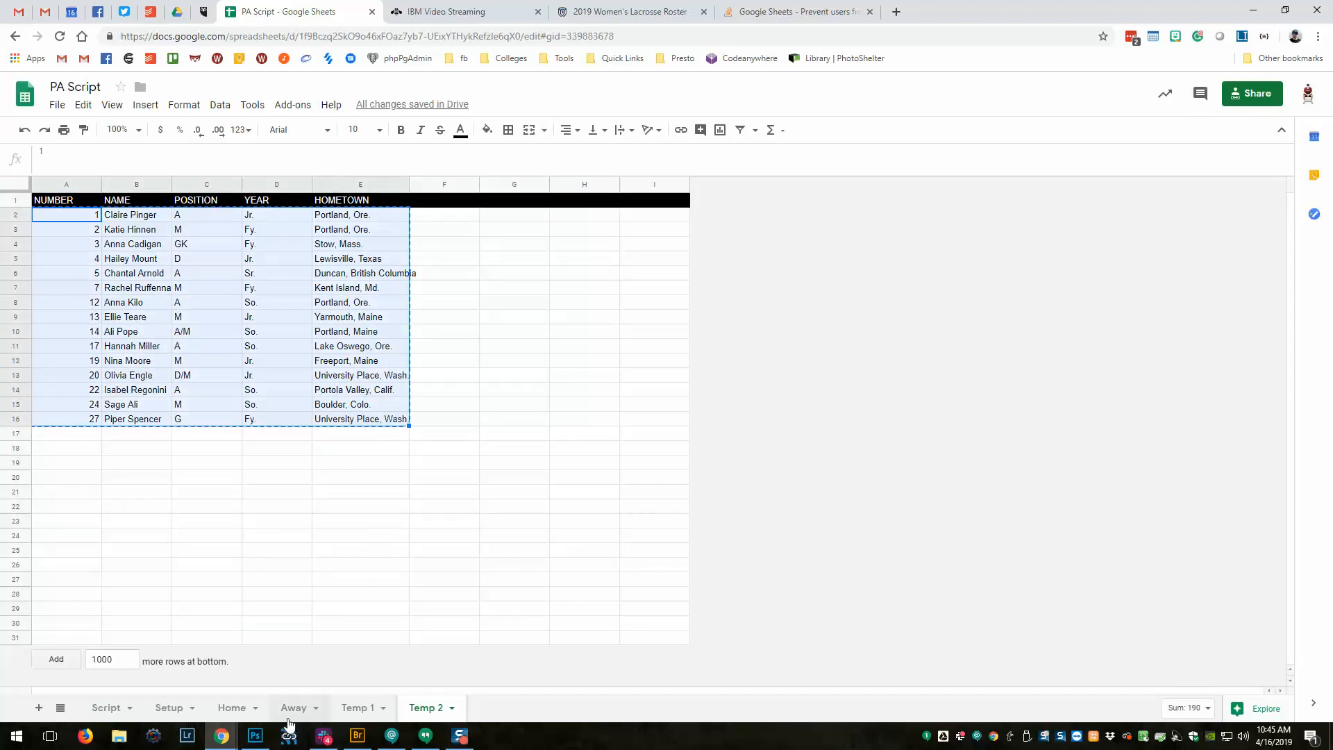
pyautogui.click(289, 715)
pyautogui.click(66, 220)
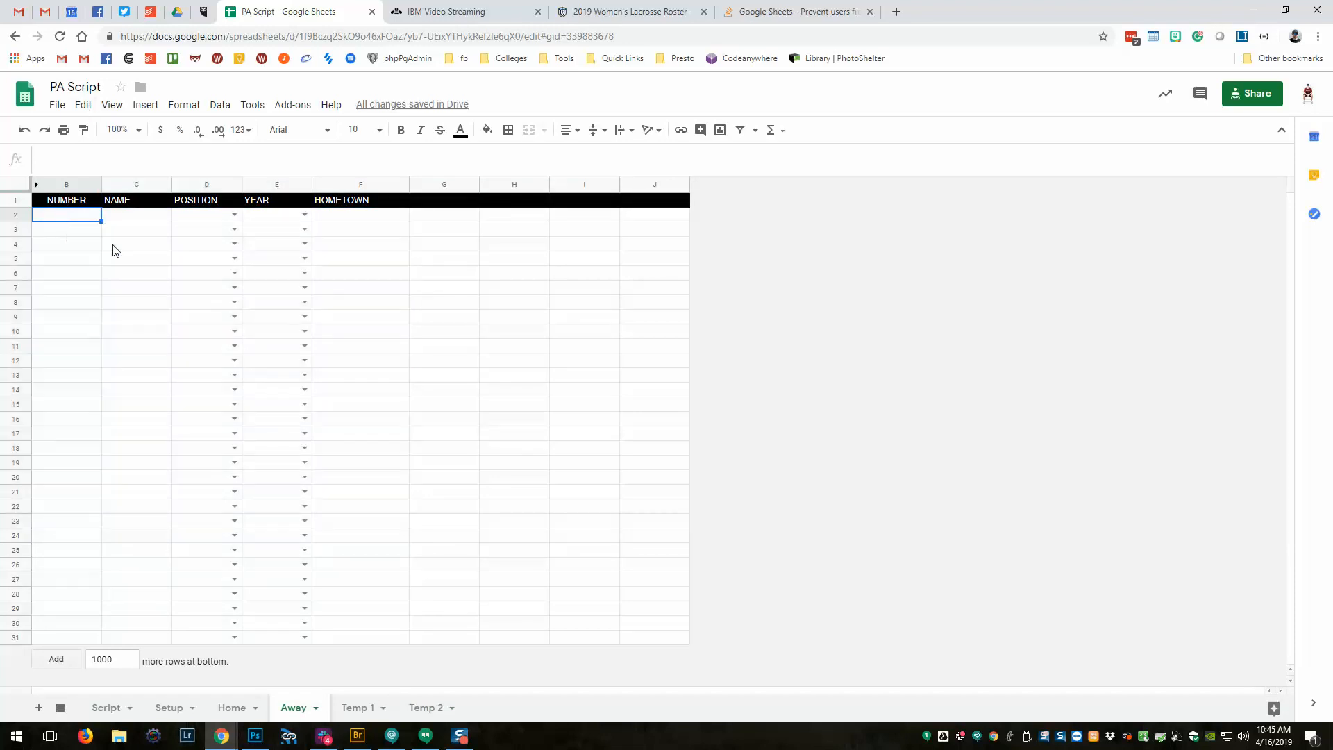
pyautogui.hotkey('ctrl', 'v')
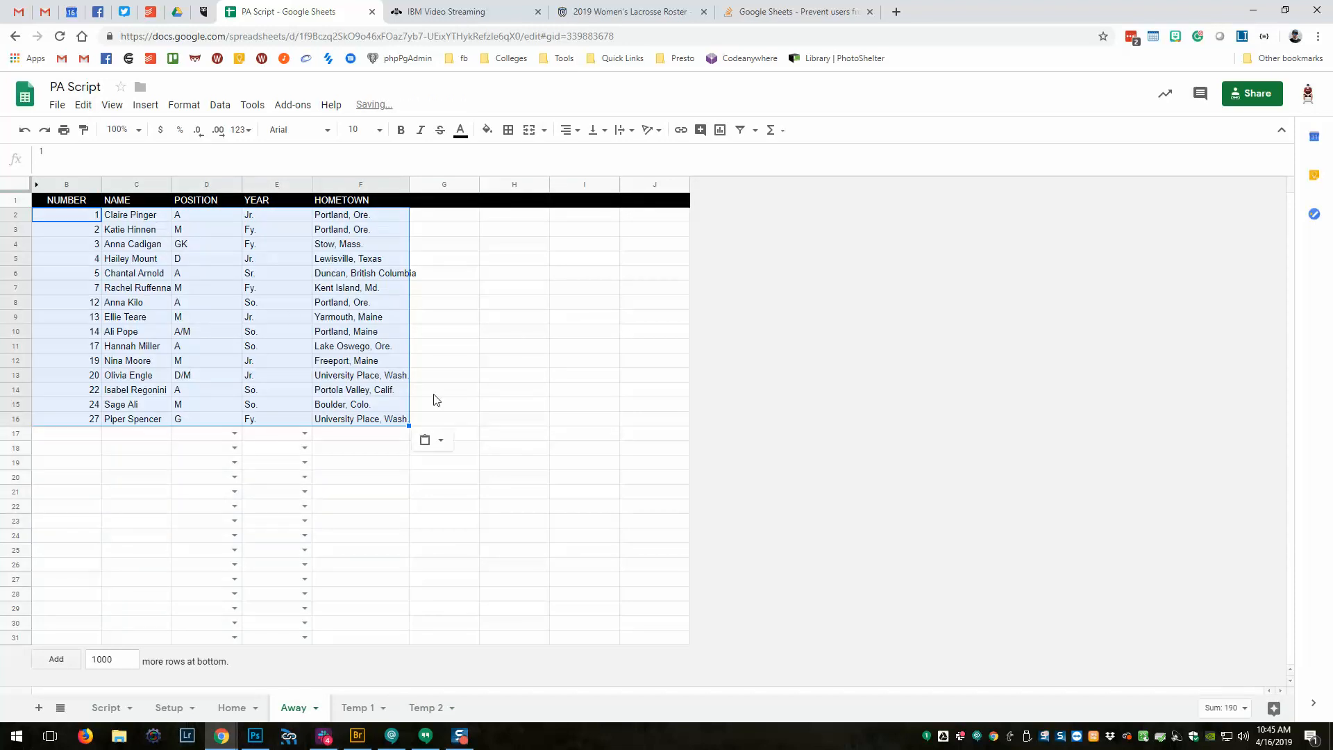
pyautogui.click(438, 441)
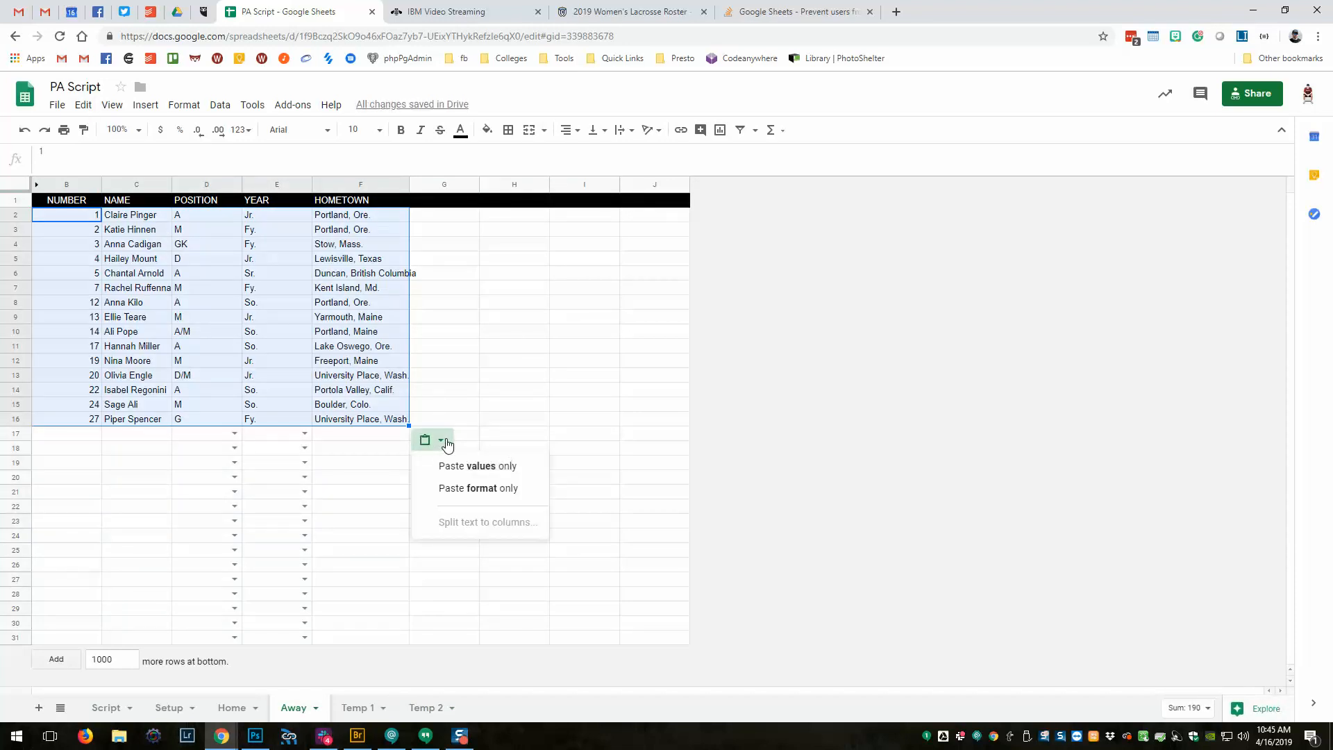
pyautogui.click(479, 498)
pyautogui.click(477, 466)
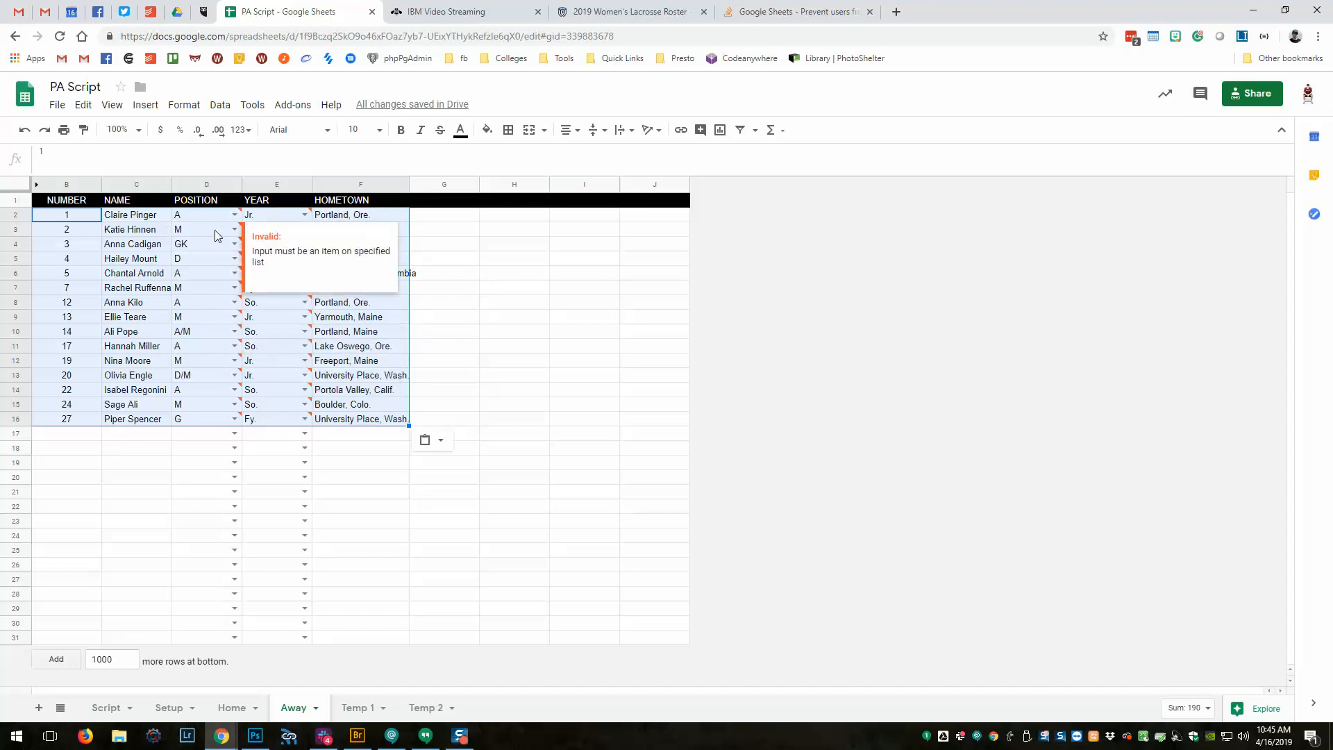
# Set positions D2–D9 to Attack, Midfield, Goalie, Defense, Attack, Midfield, Attack, Midfield.
pyautogui.click(192, 218)
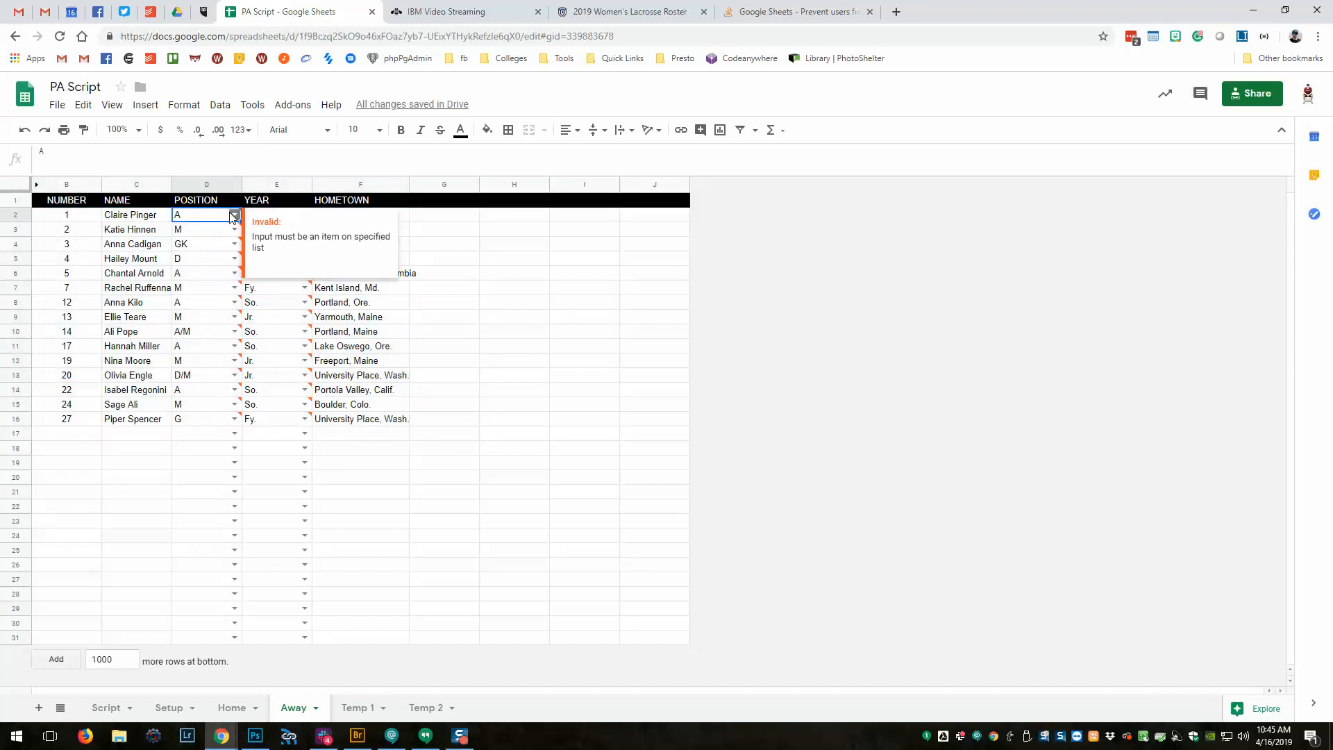
pyautogui.click(234, 214)
pyautogui.click(218, 232)
pyautogui.click(234, 229)
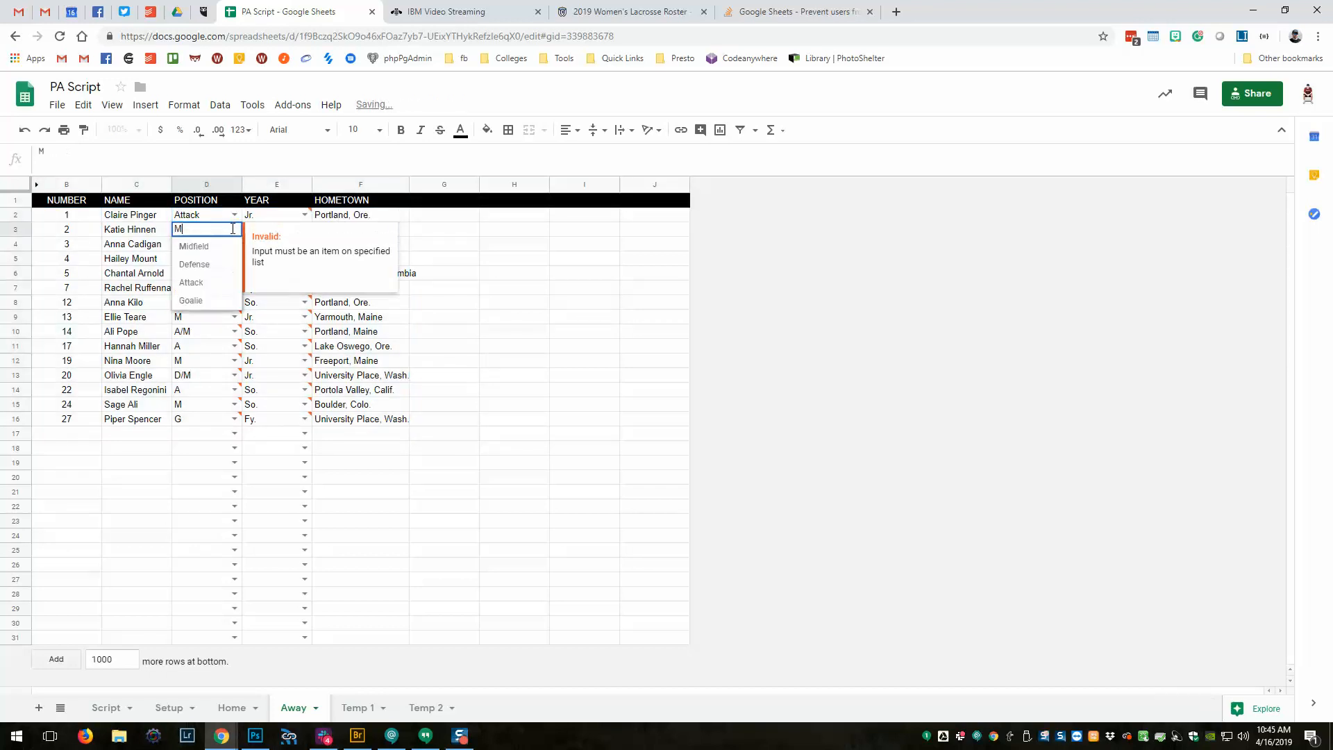
pyautogui.click(224, 246)
pyautogui.click(234, 244)
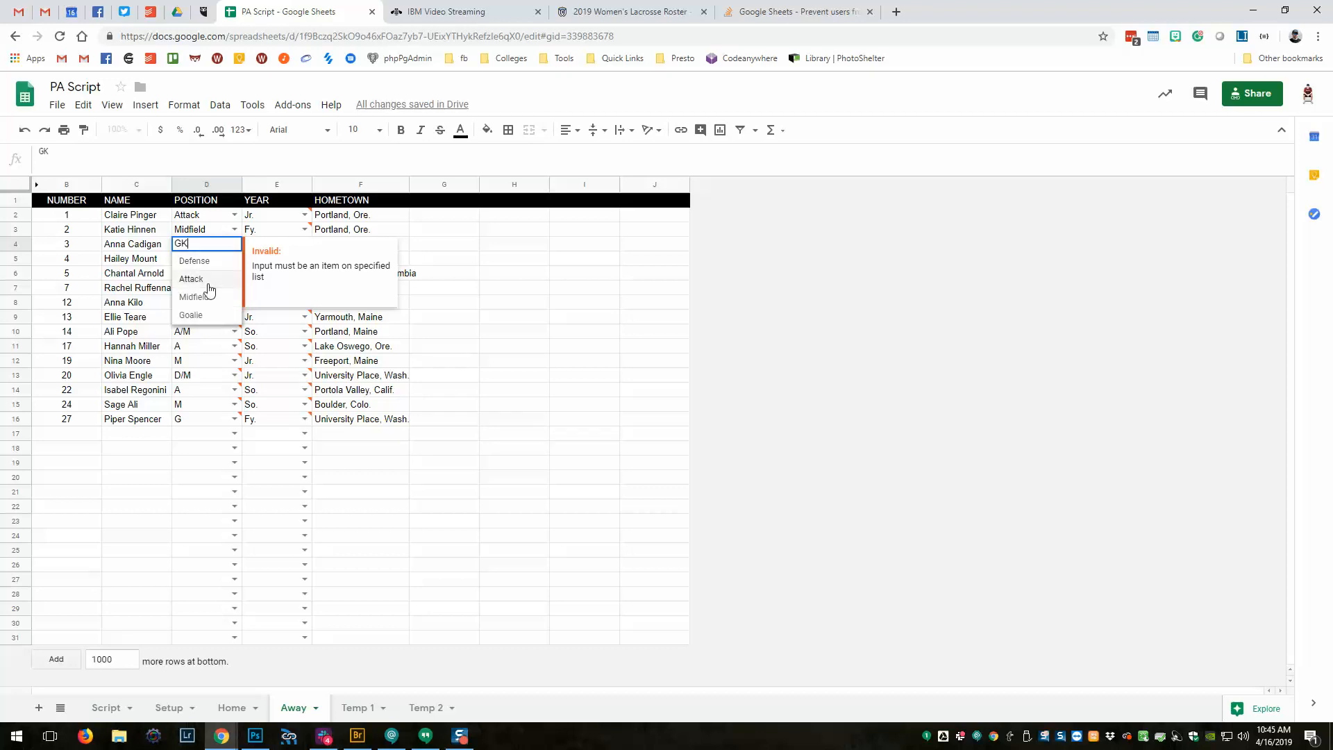
pyautogui.click(206, 316)
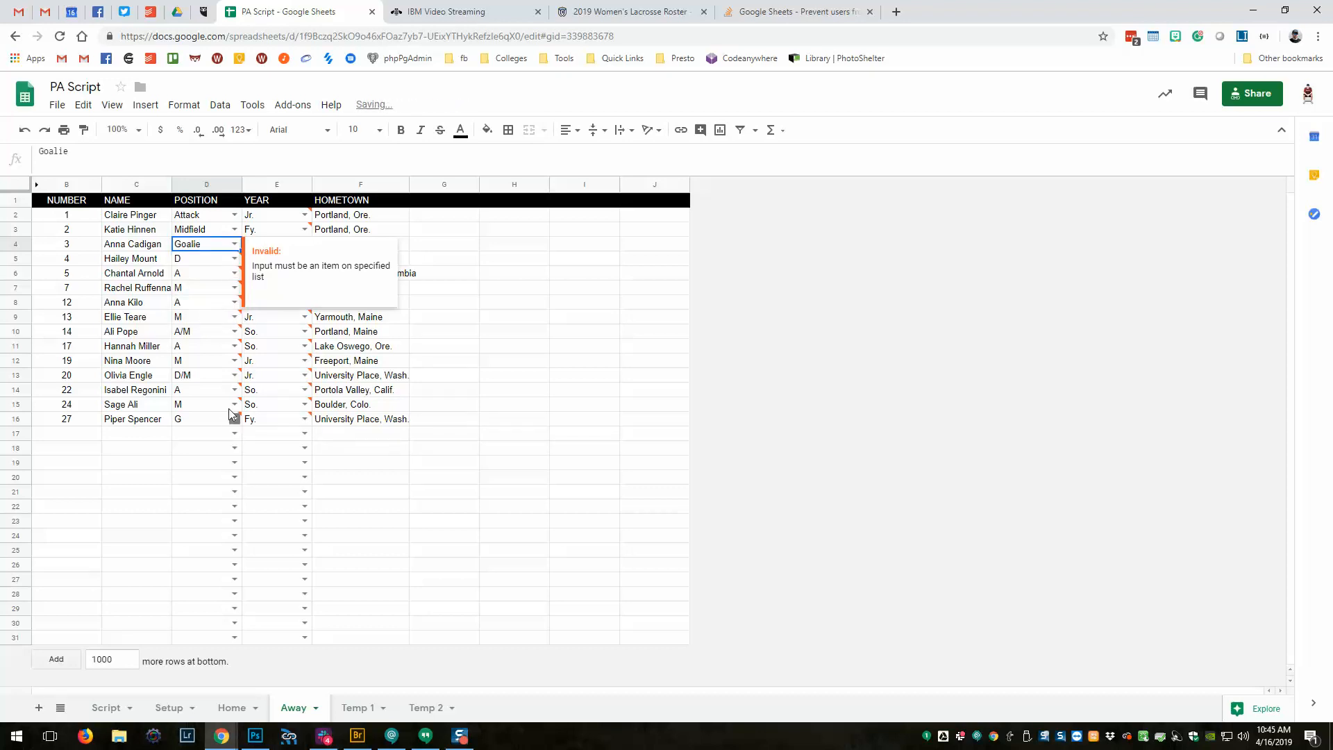
pyautogui.click(234, 259)
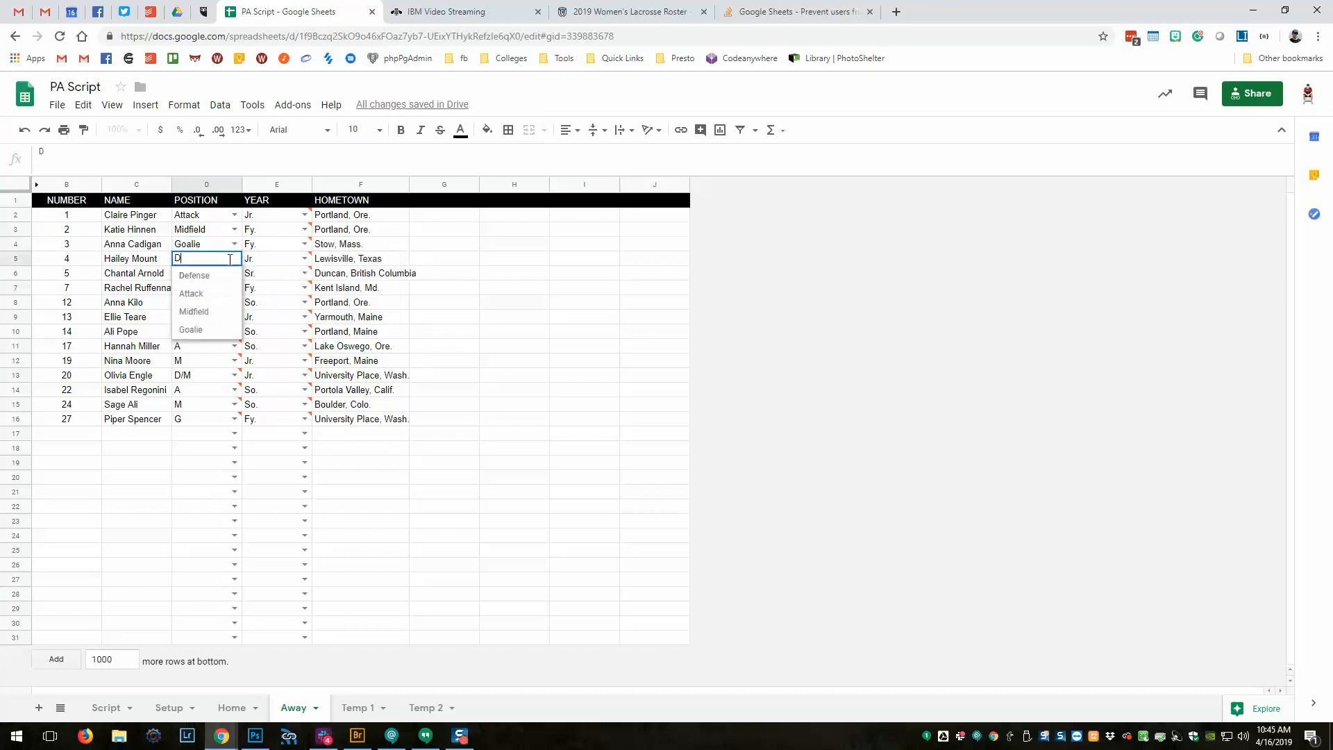
pyautogui.click(218, 277)
pyautogui.click(236, 272)
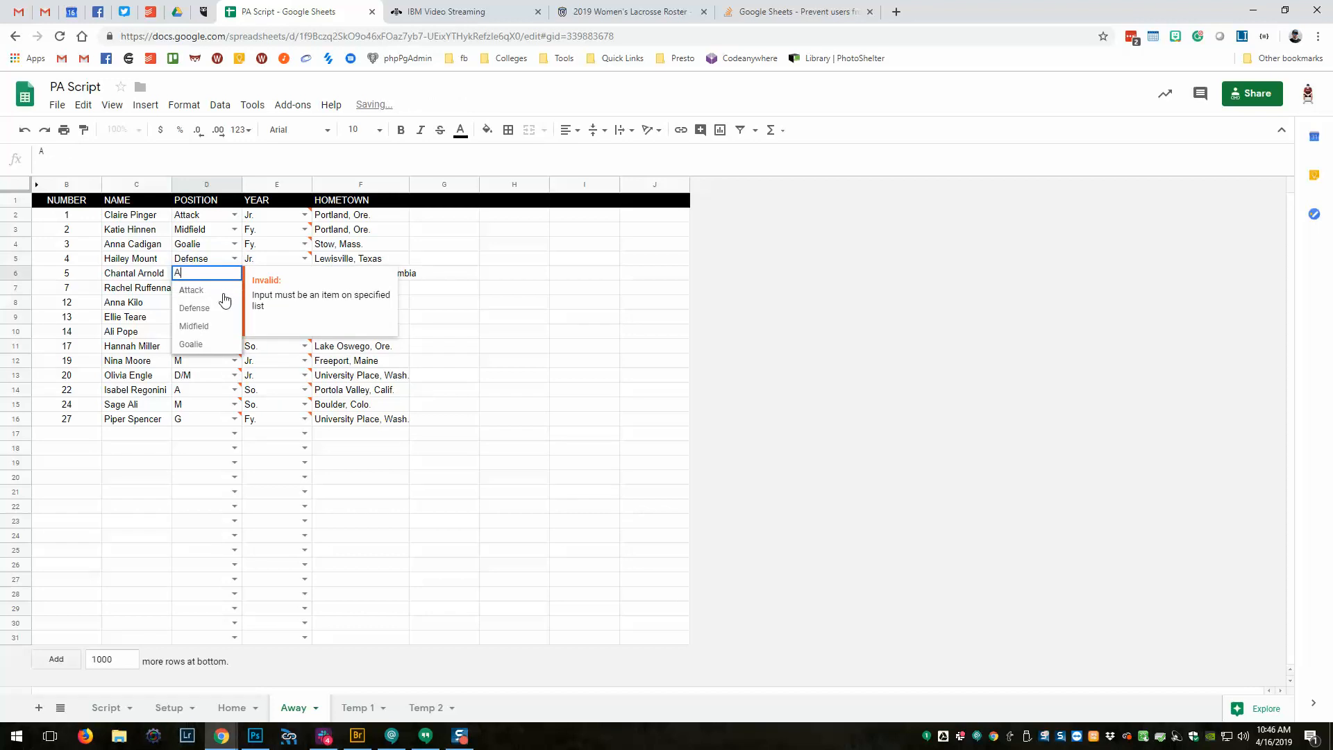
pyautogui.click(213, 297)
pyautogui.click(234, 287)
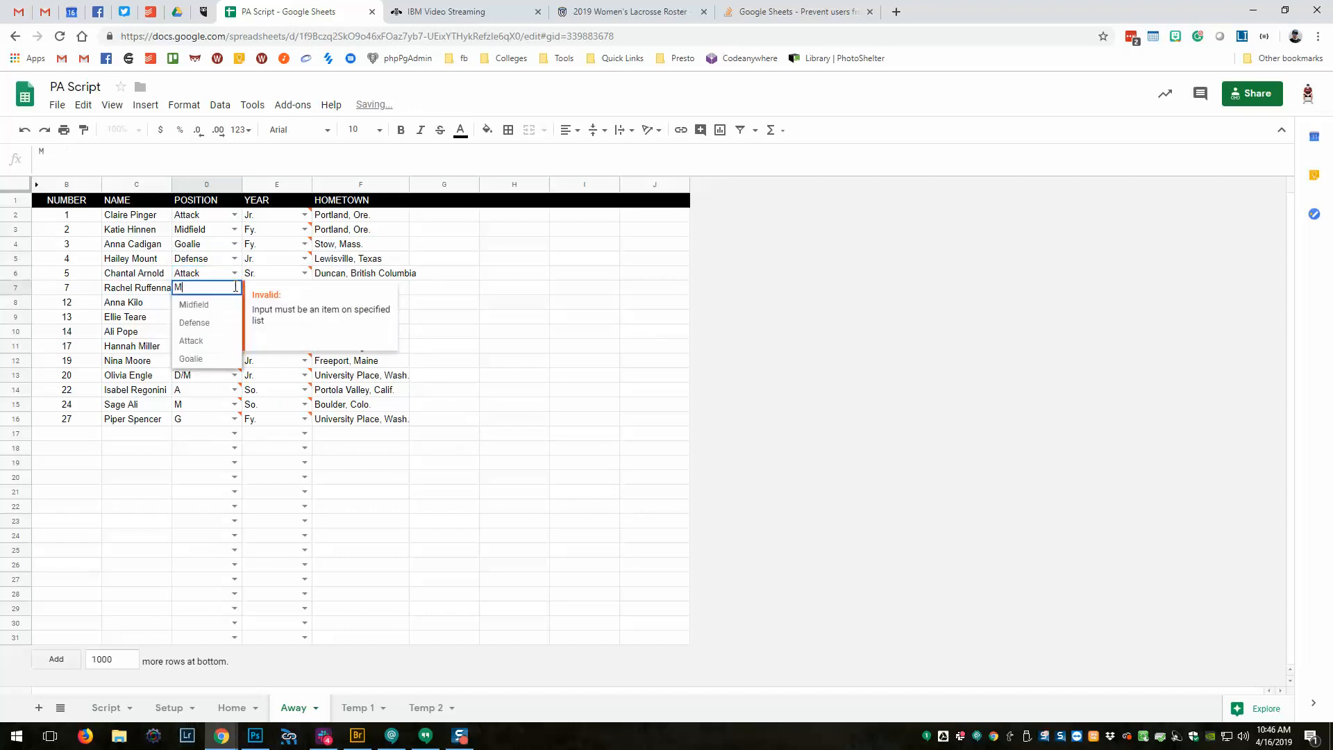
pyautogui.click(213, 310)
pyautogui.click(234, 303)
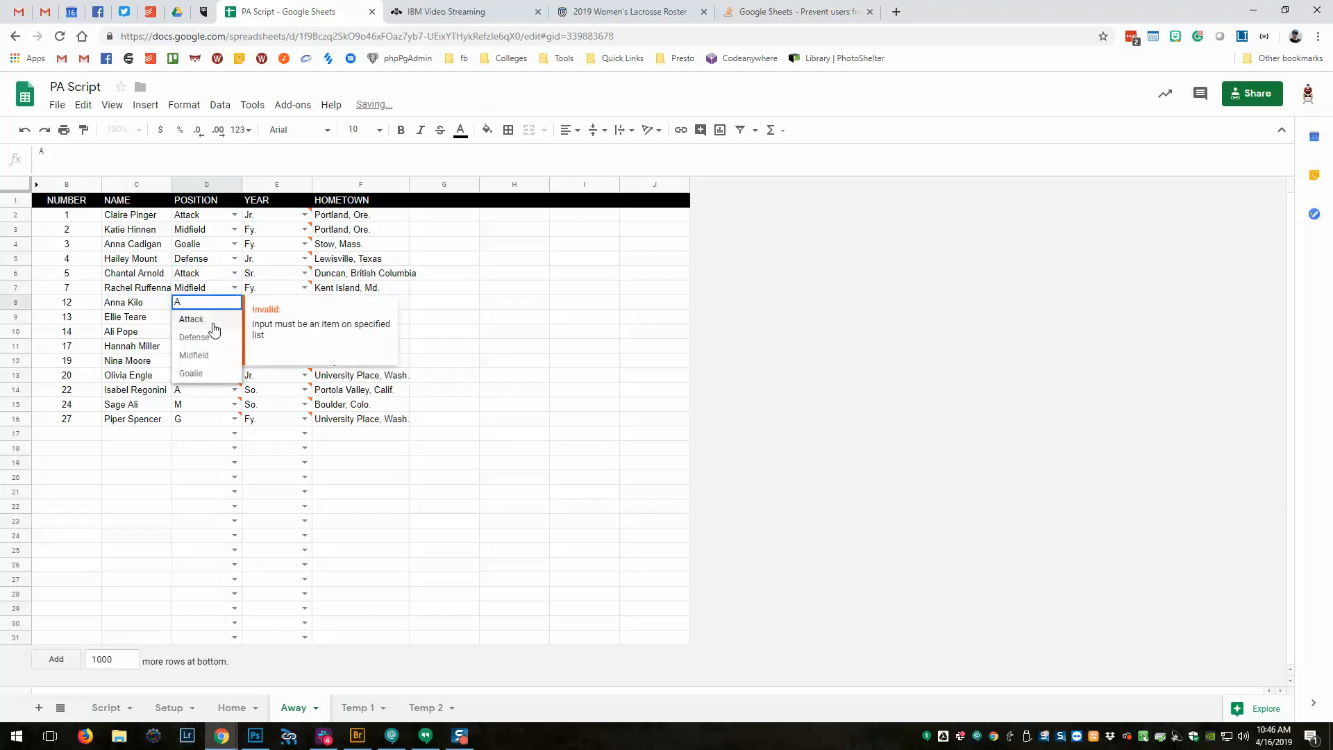
pyautogui.click(208, 319)
pyautogui.click(234, 318)
pyautogui.click(217, 336)
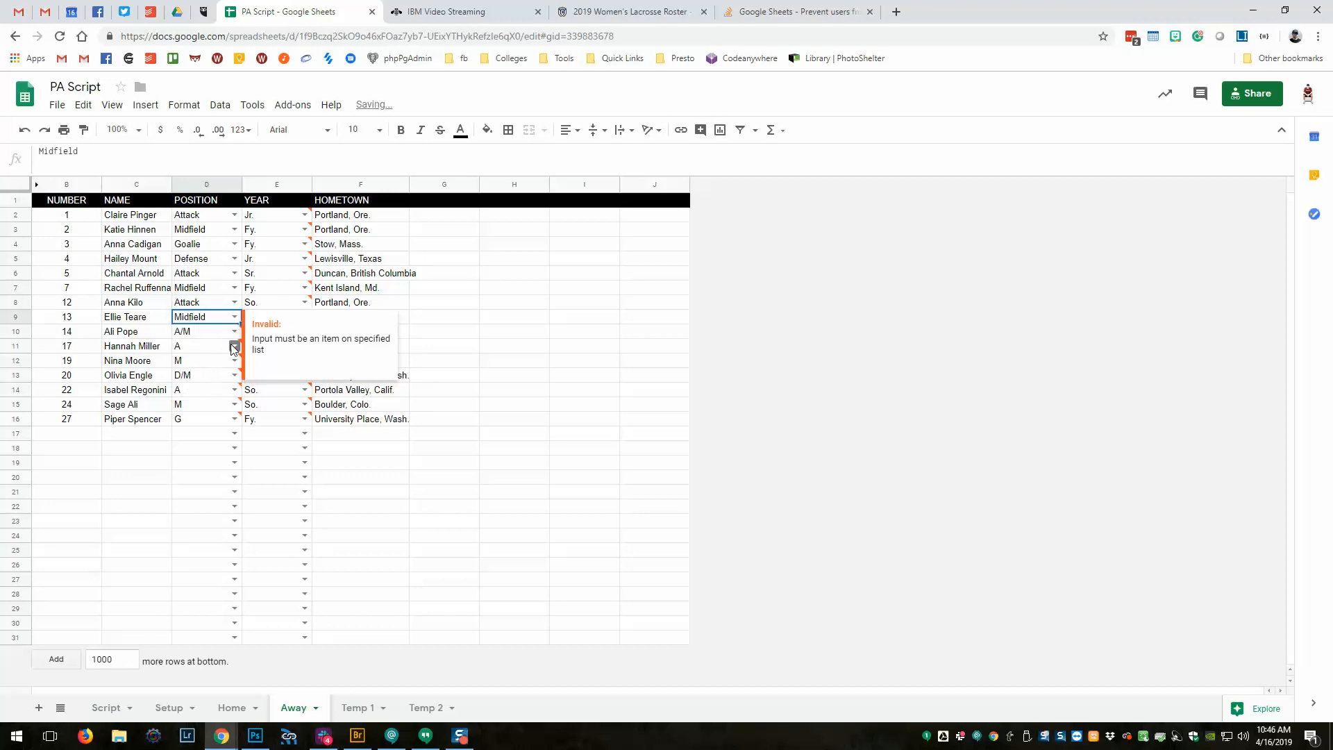
# Set positions D10–D16 to Attack, Attack, Midfield, Defense, Attack, Midfield, Goalie.
pyautogui.click(234, 331)
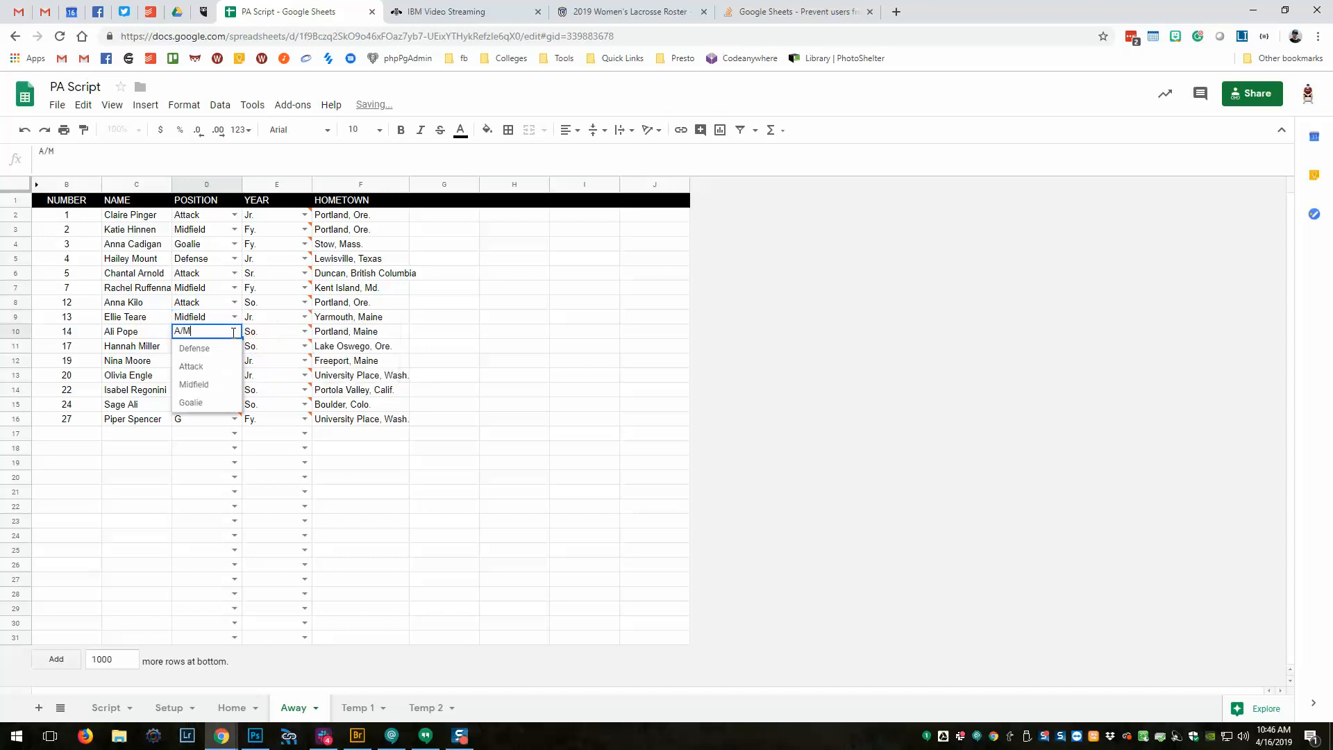
pyautogui.click(204, 368)
pyautogui.click(233, 349)
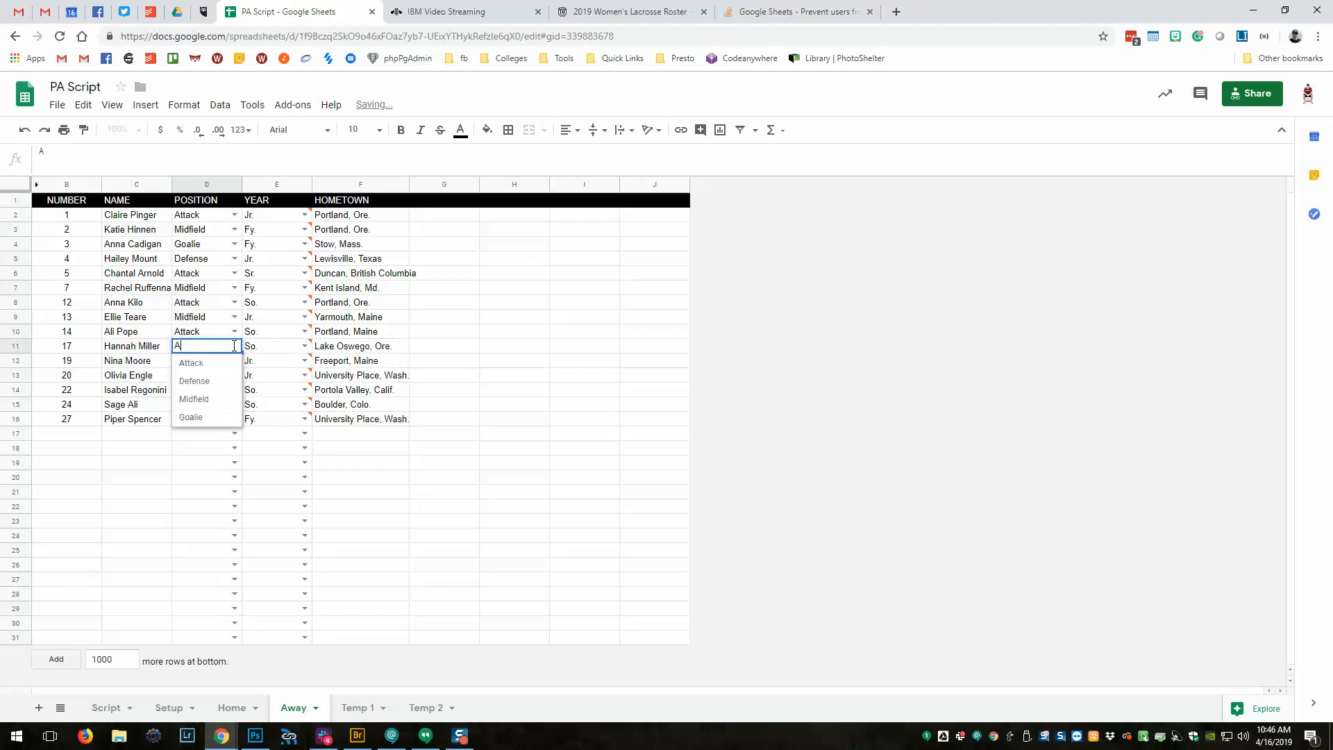
pyautogui.click(215, 367)
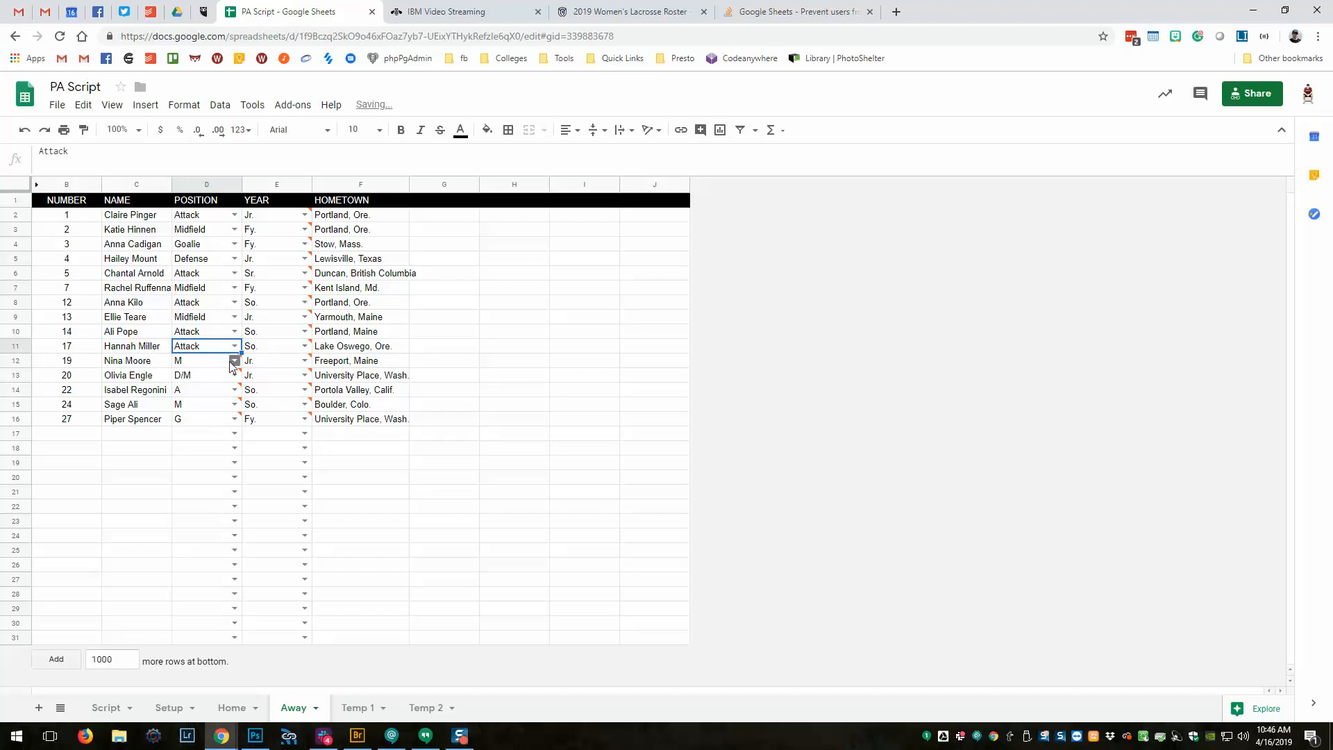
pyautogui.click(234, 360)
pyautogui.click(198, 413)
pyautogui.click(234, 376)
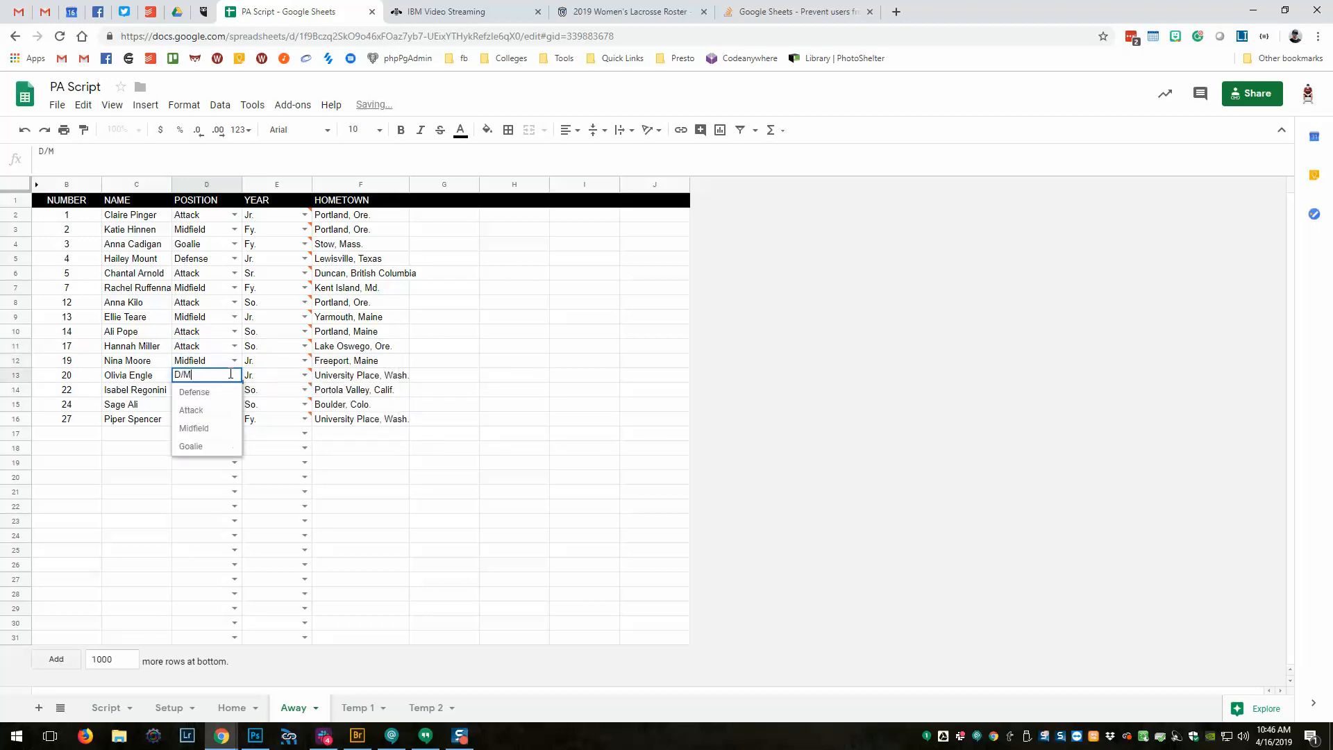
pyautogui.click(205, 394)
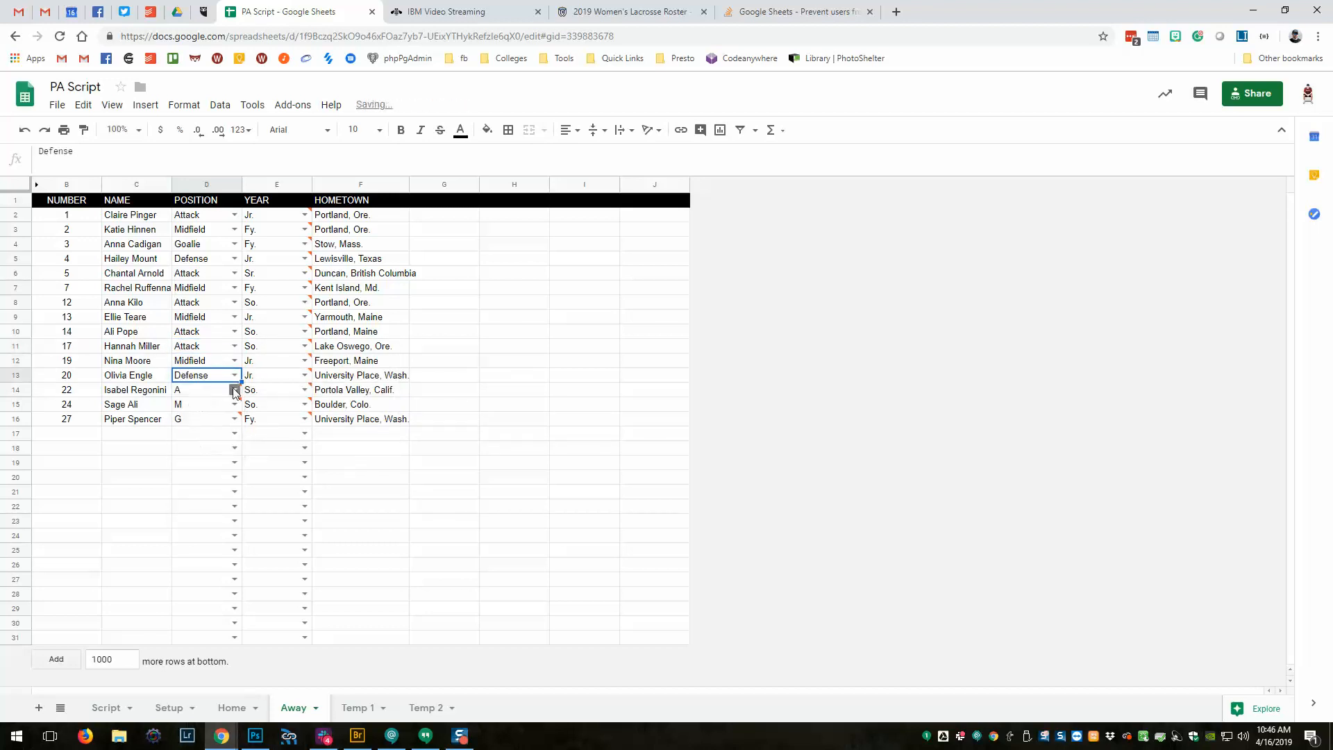
pyautogui.click(234, 390)
pyautogui.click(212, 408)
pyautogui.click(234, 405)
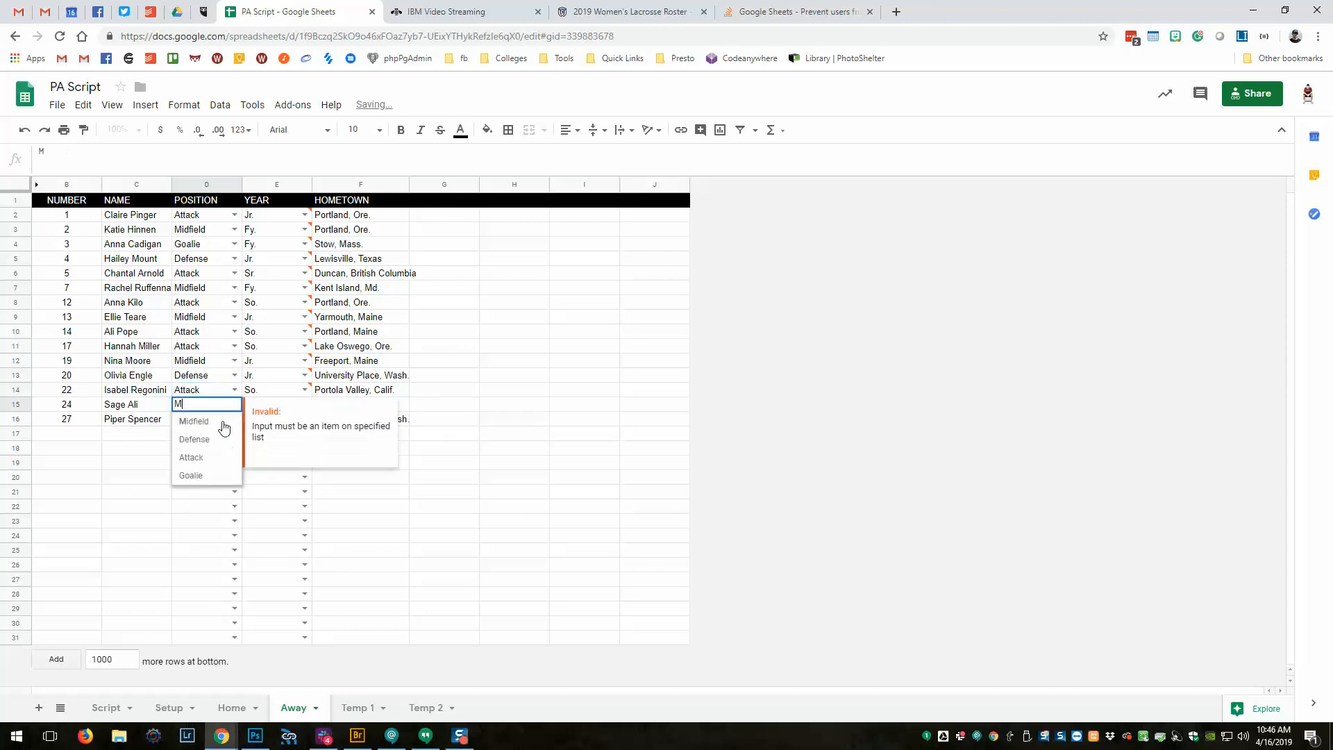
pyautogui.click(220, 423)
pyautogui.click(234, 419)
pyautogui.click(219, 436)
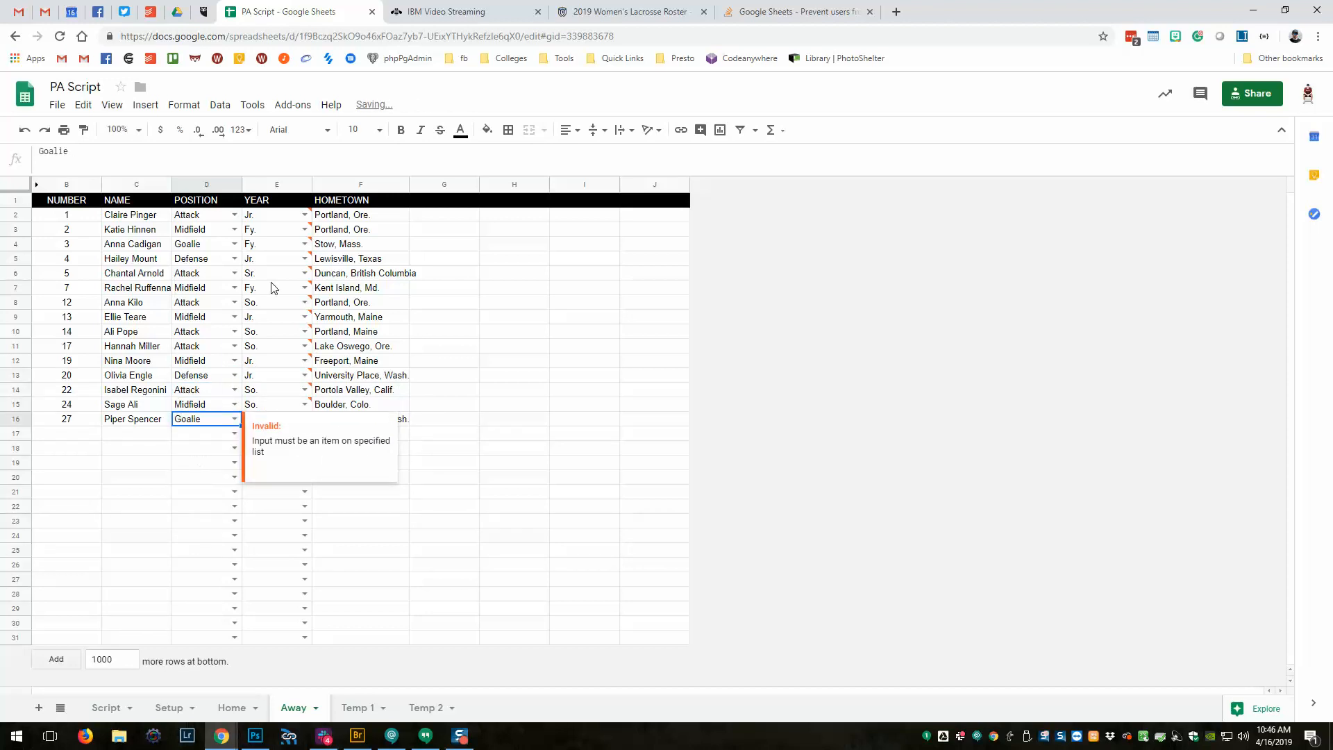
pyautogui.click(279, 220)
# Set years E2–E9 to Junior, First Year, First Year, Junior, Senior, First Year, Sophomore, Junior.
pyautogui.click(305, 216)
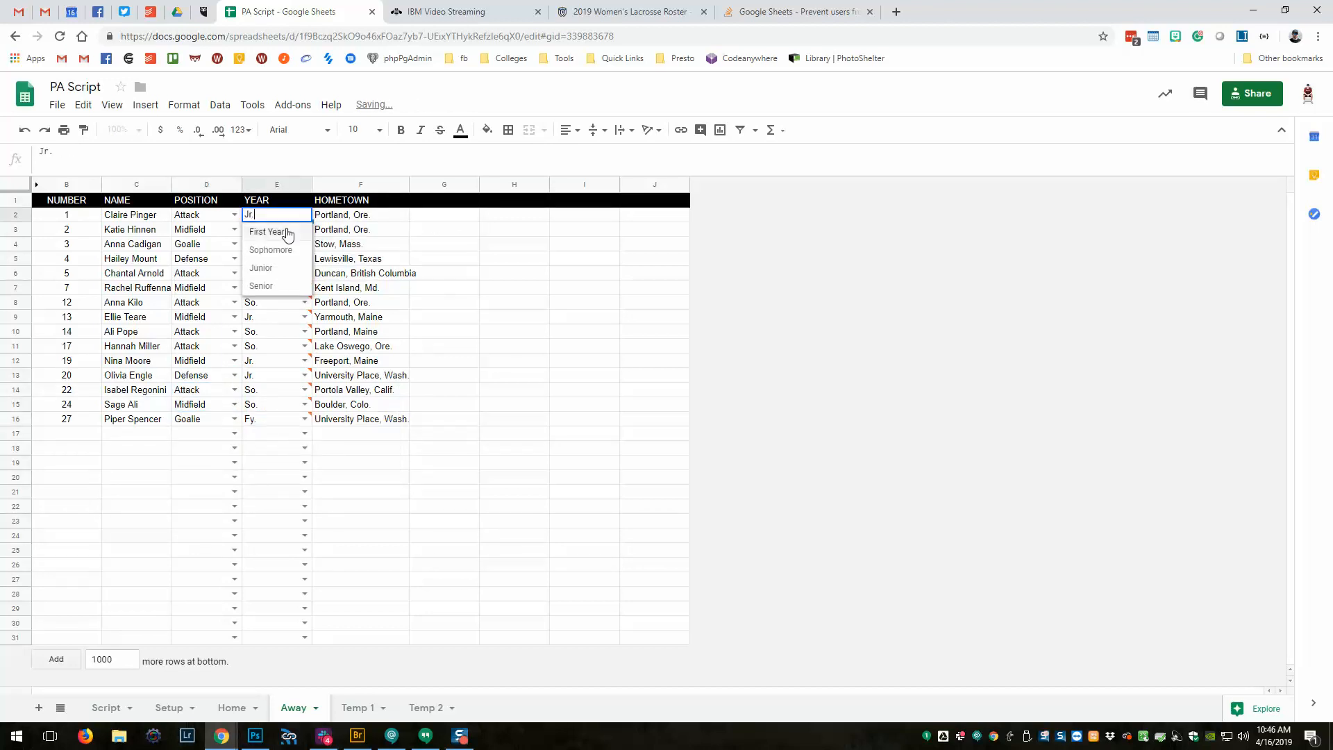
pyautogui.click(277, 261)
pyautogui.click(298, 236)
pyautogui.click(305, 229)
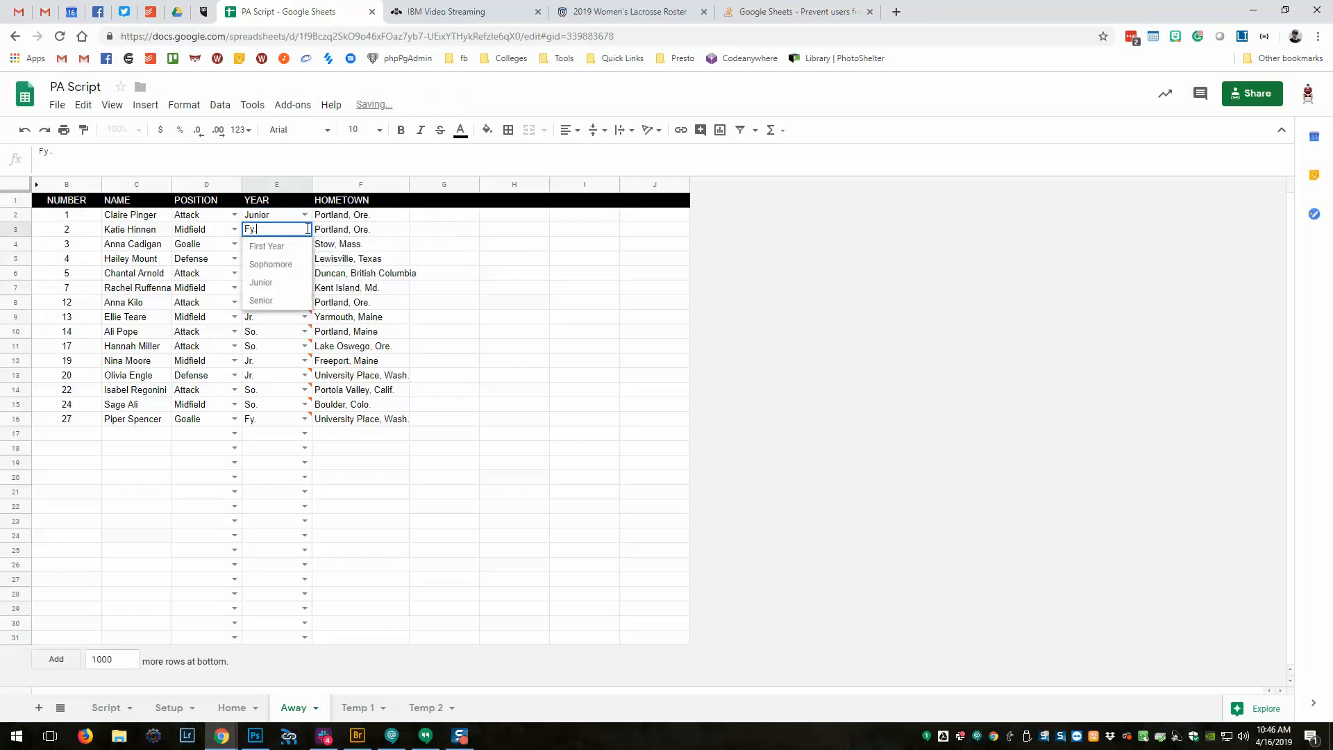
pyautogui.click(298, 246)
pyautogui.click(305, 245)
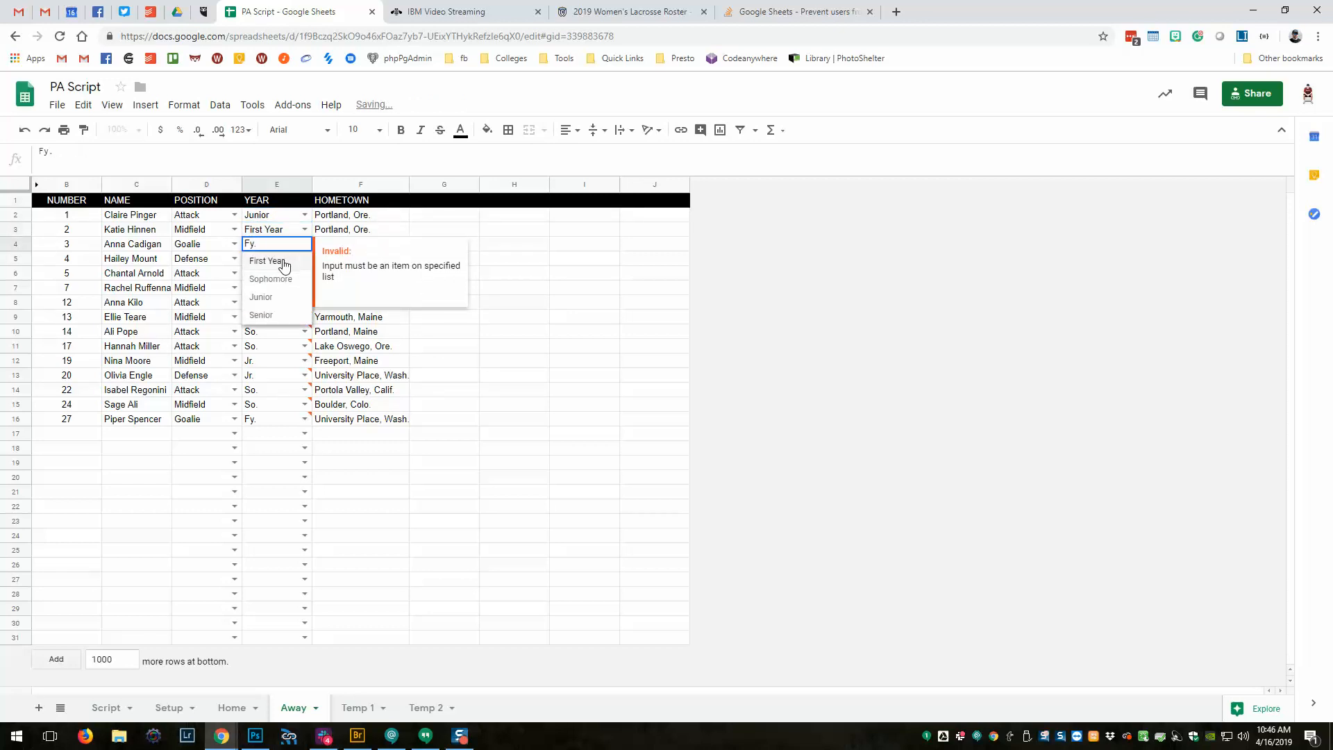
pyautogui.click(267, 261)
pyautogui.click(305, 259)
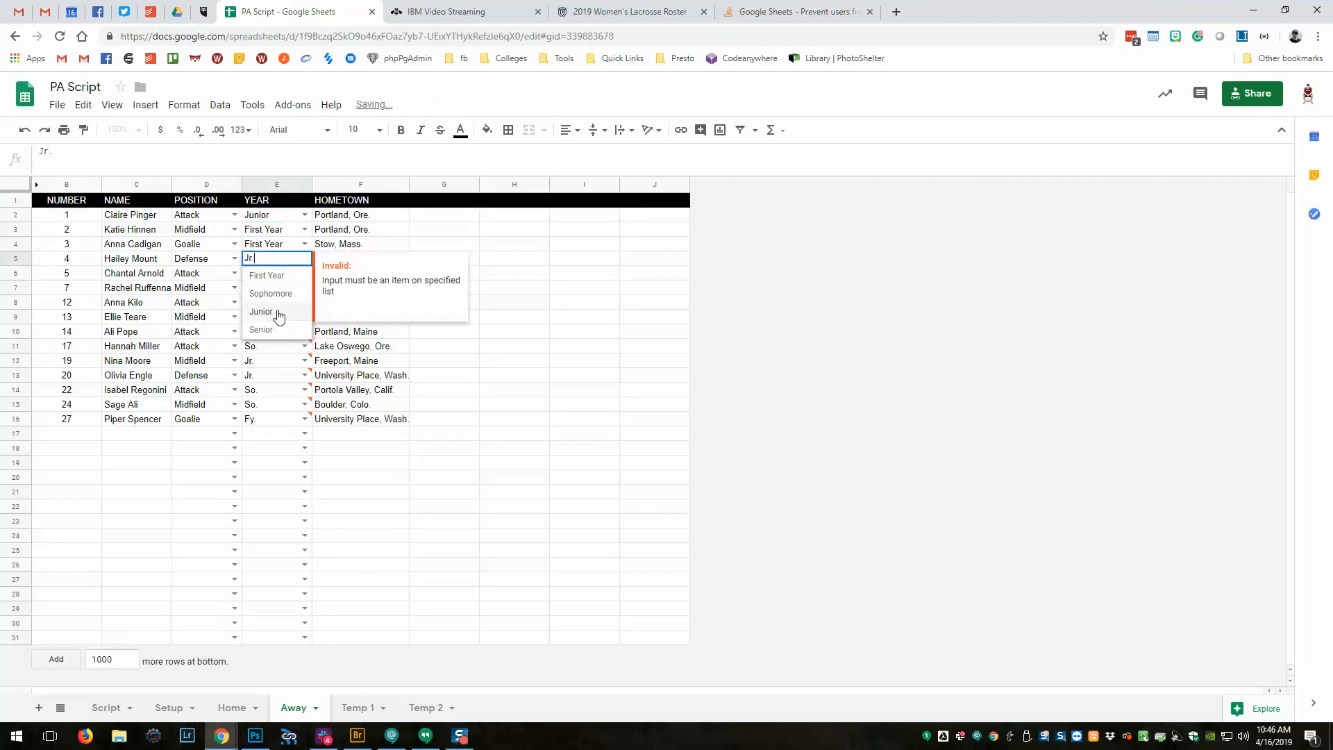
pyautogui.click(261, 311)
pyautogui.click(305, 273)
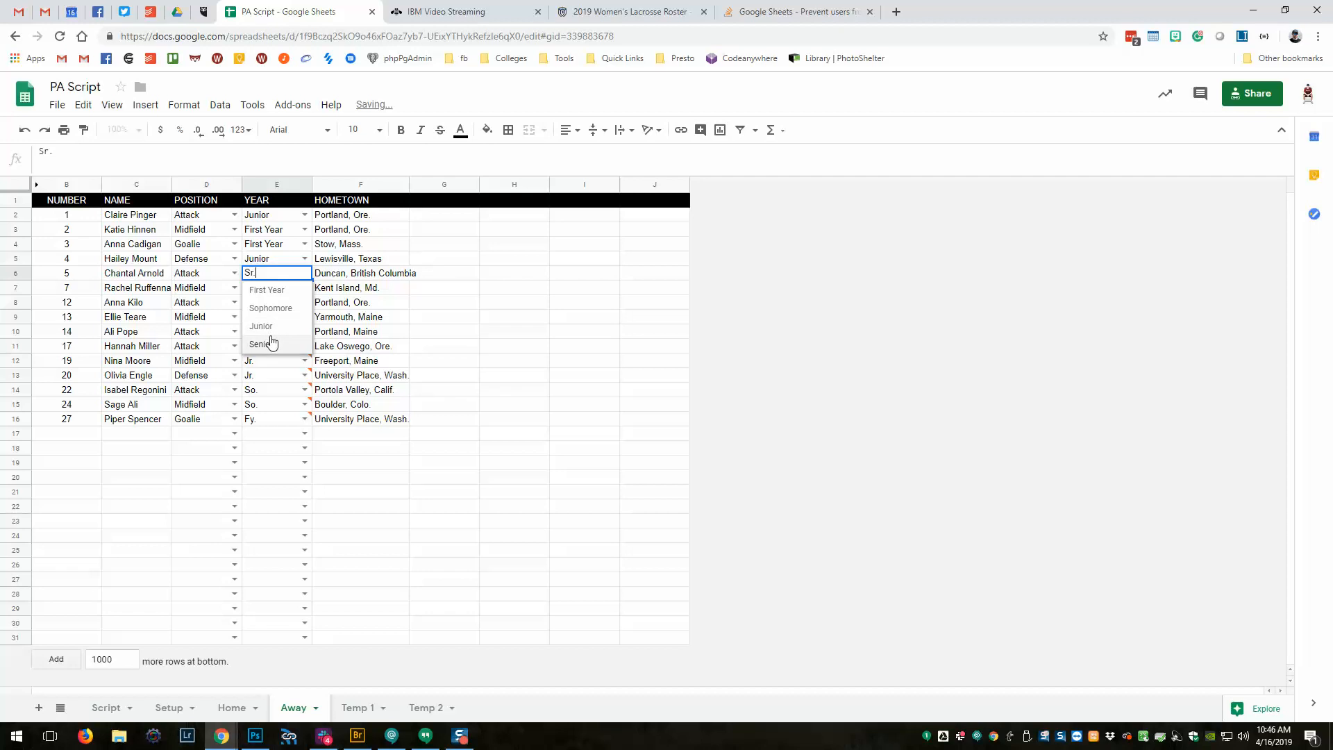
pyautogui.click(262, 344)
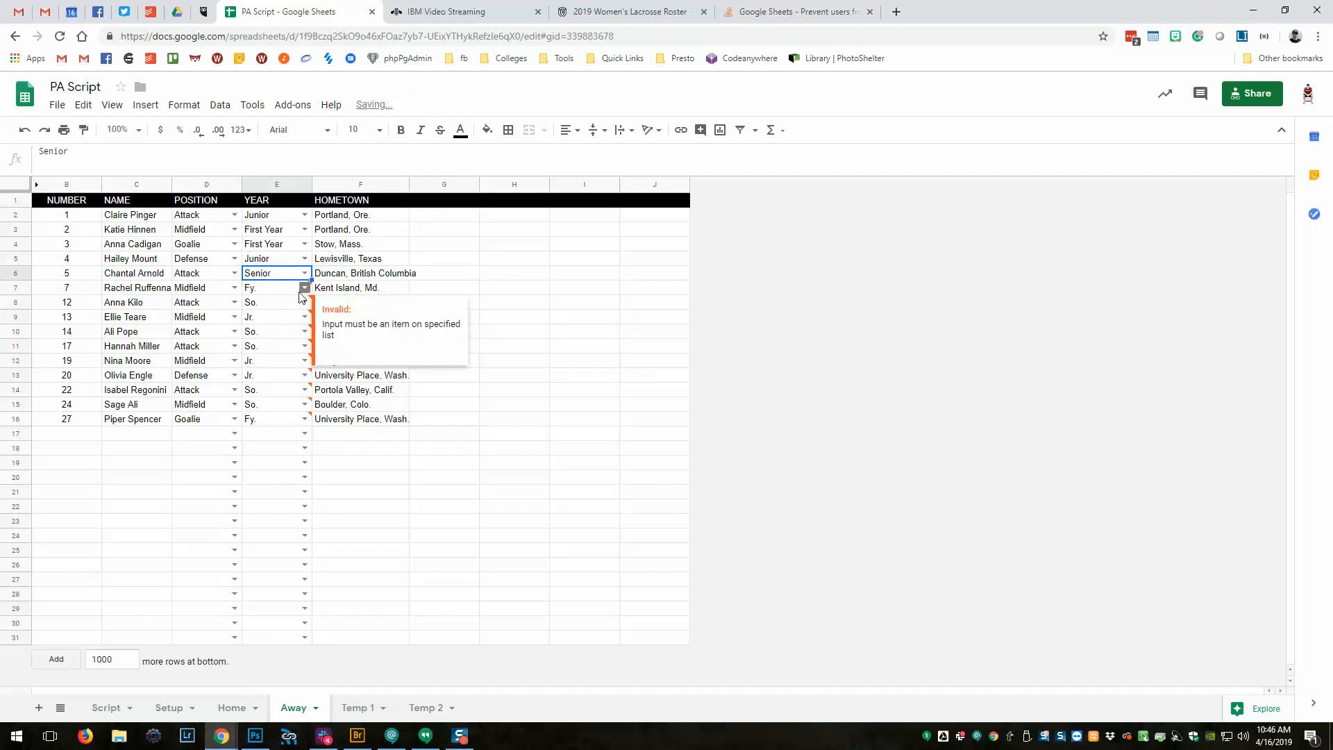
pyautogui.click(305, 287)
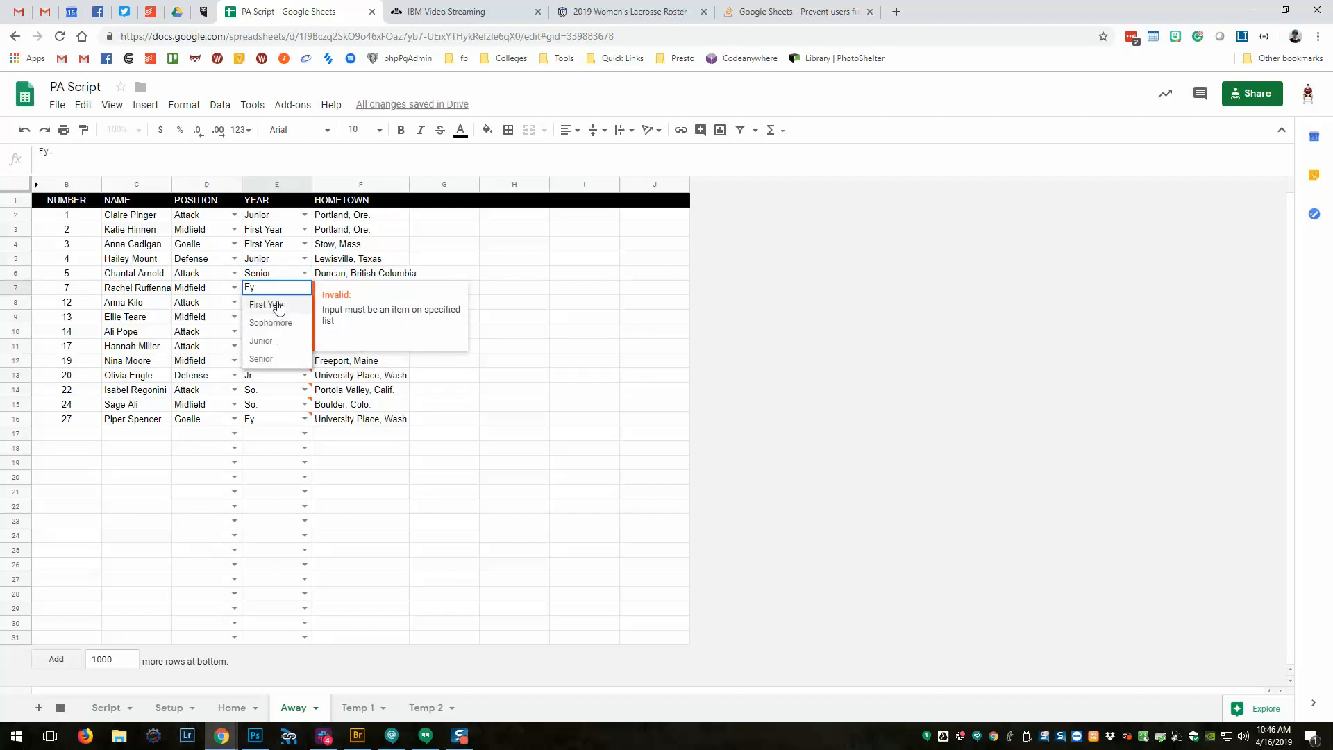
pyautogui.click(275, 305)
pyautogui.click(305, 302)
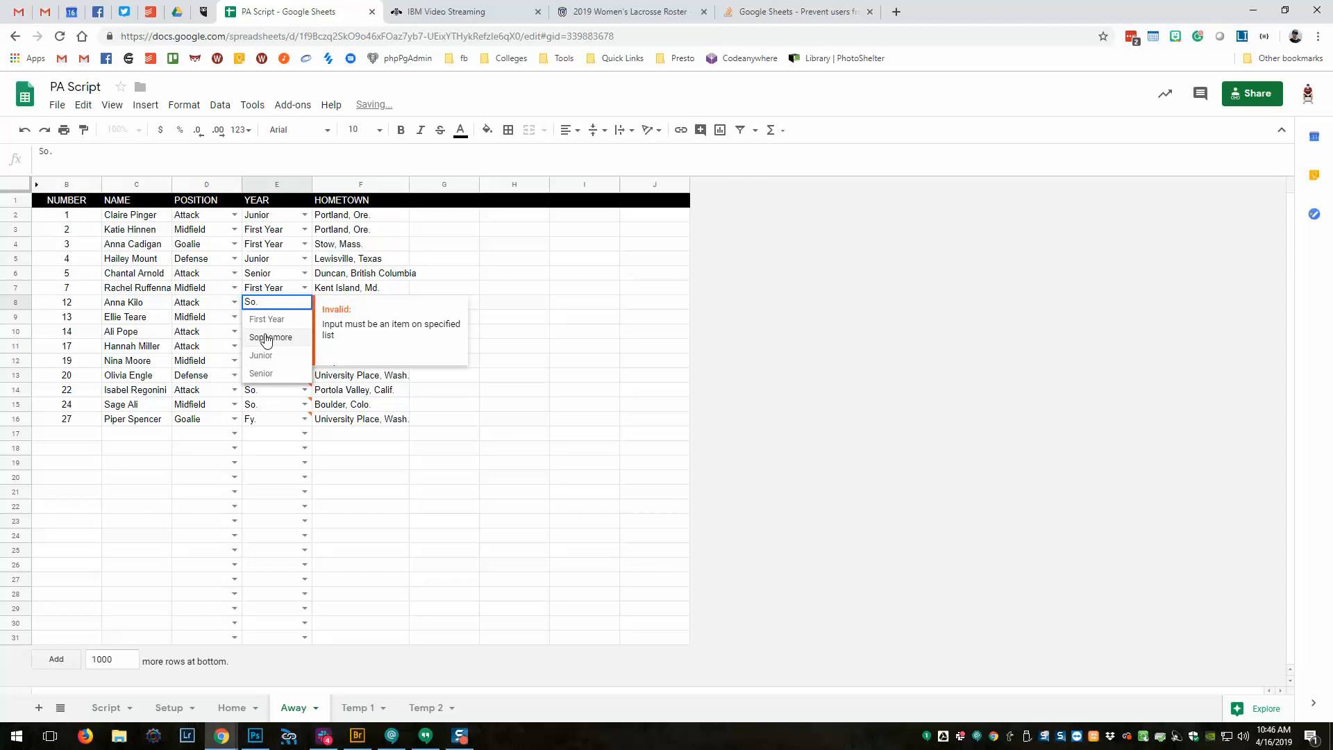
pyautogui.click(271, 337)
pyautogui.click(305, 317)
pyautogui.click(263, 371)
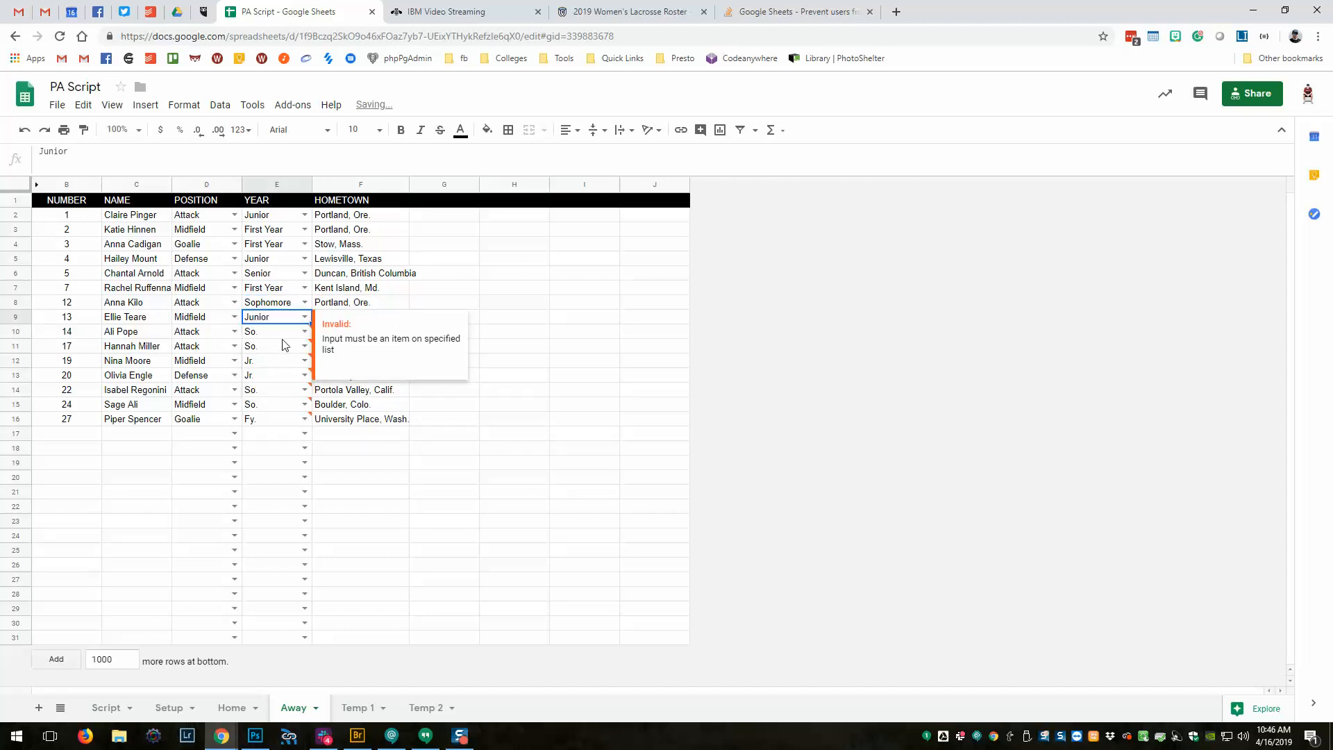
# Set years E10–E16 to Sophomore, Sophomore, Junior, Junior, Sophomore, Sophomore, First Year.
pyautogui.click(305, 331)
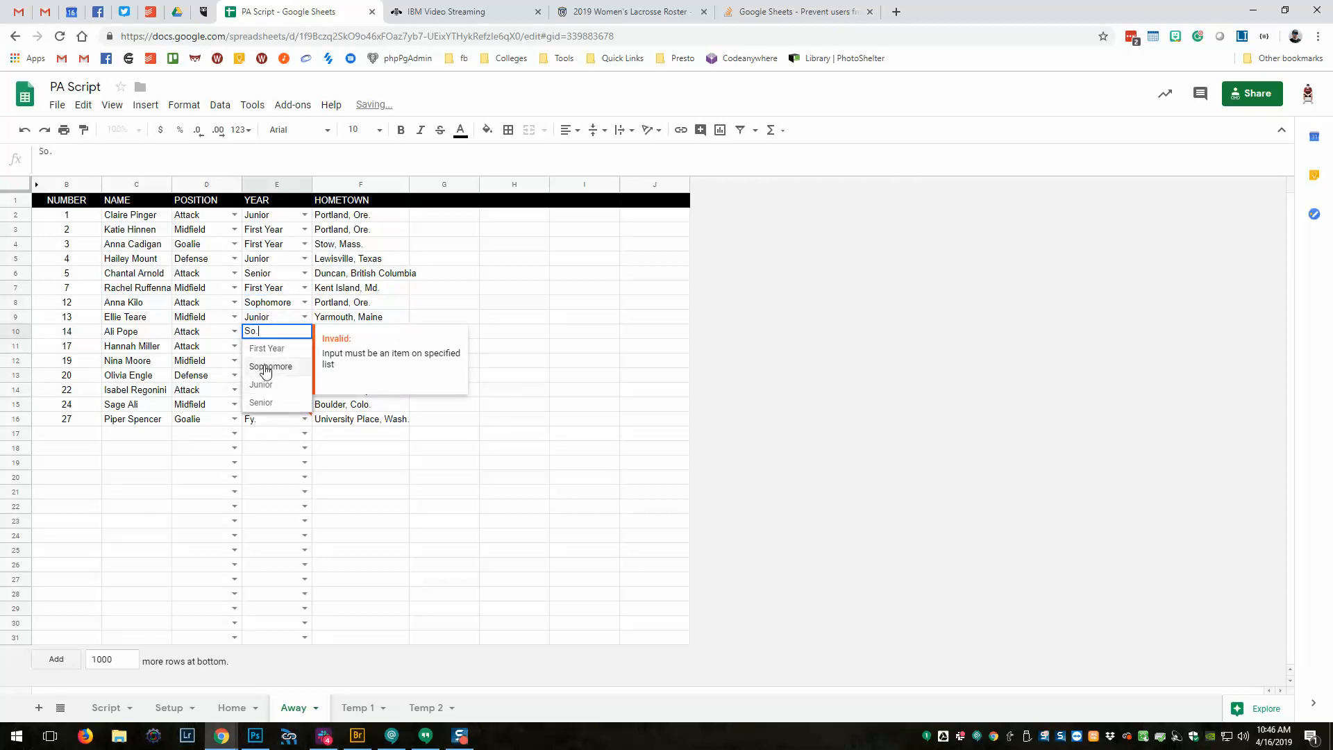
pyautogui.click(264, 373)
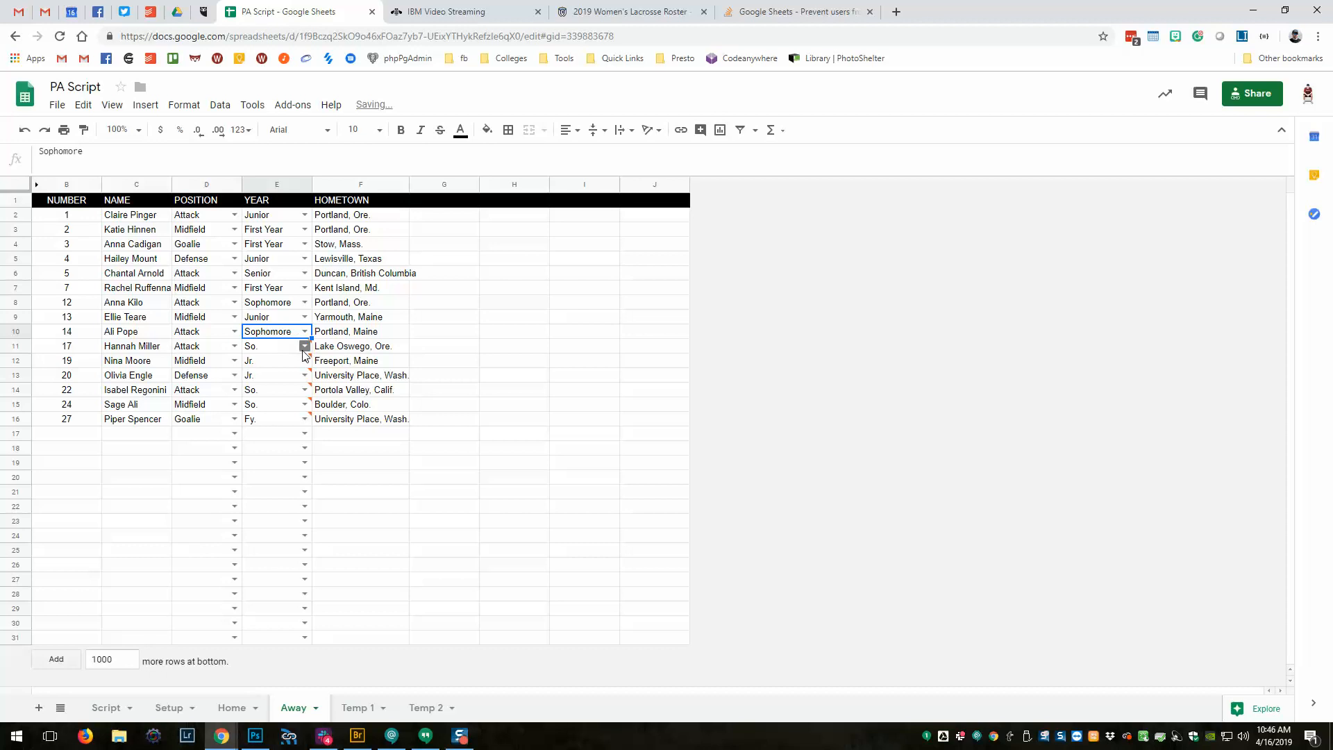
pyautogui.click(305, 345)
pyautogui.click(281, 379)
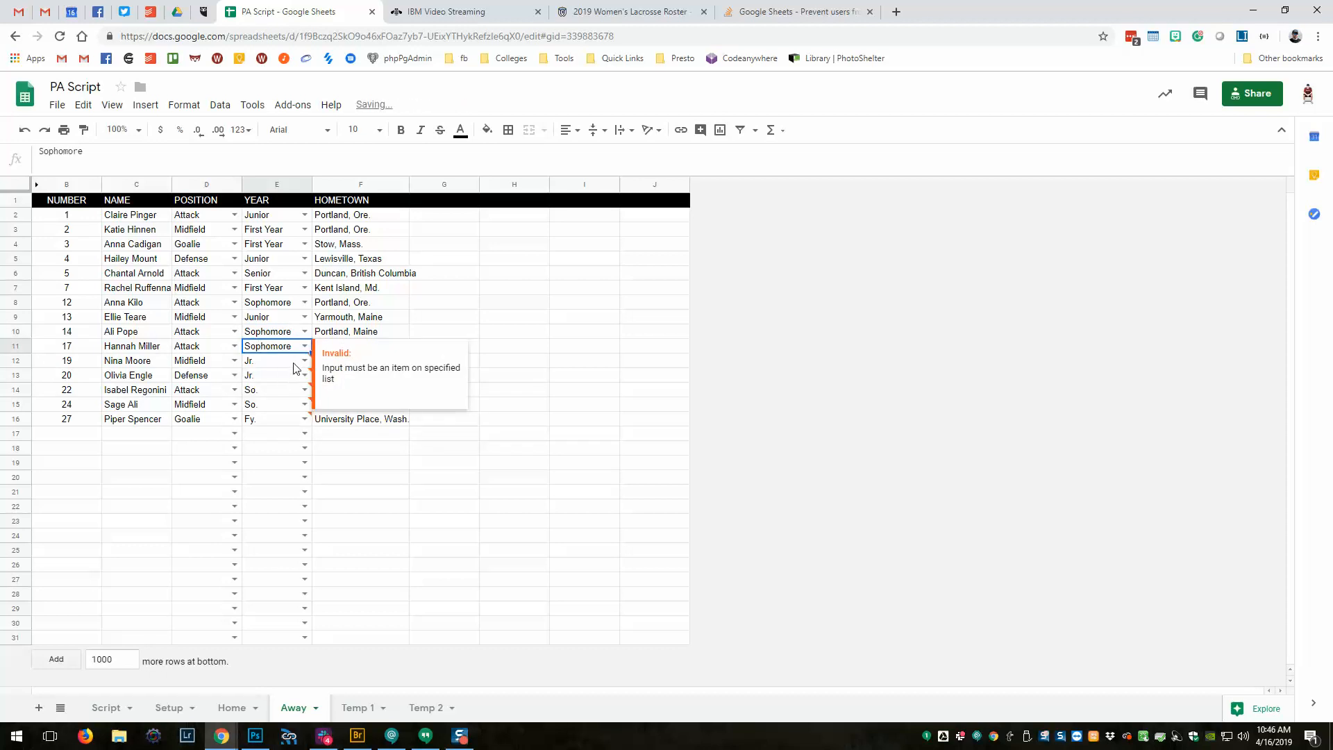
pyautogui.click(304, 361)
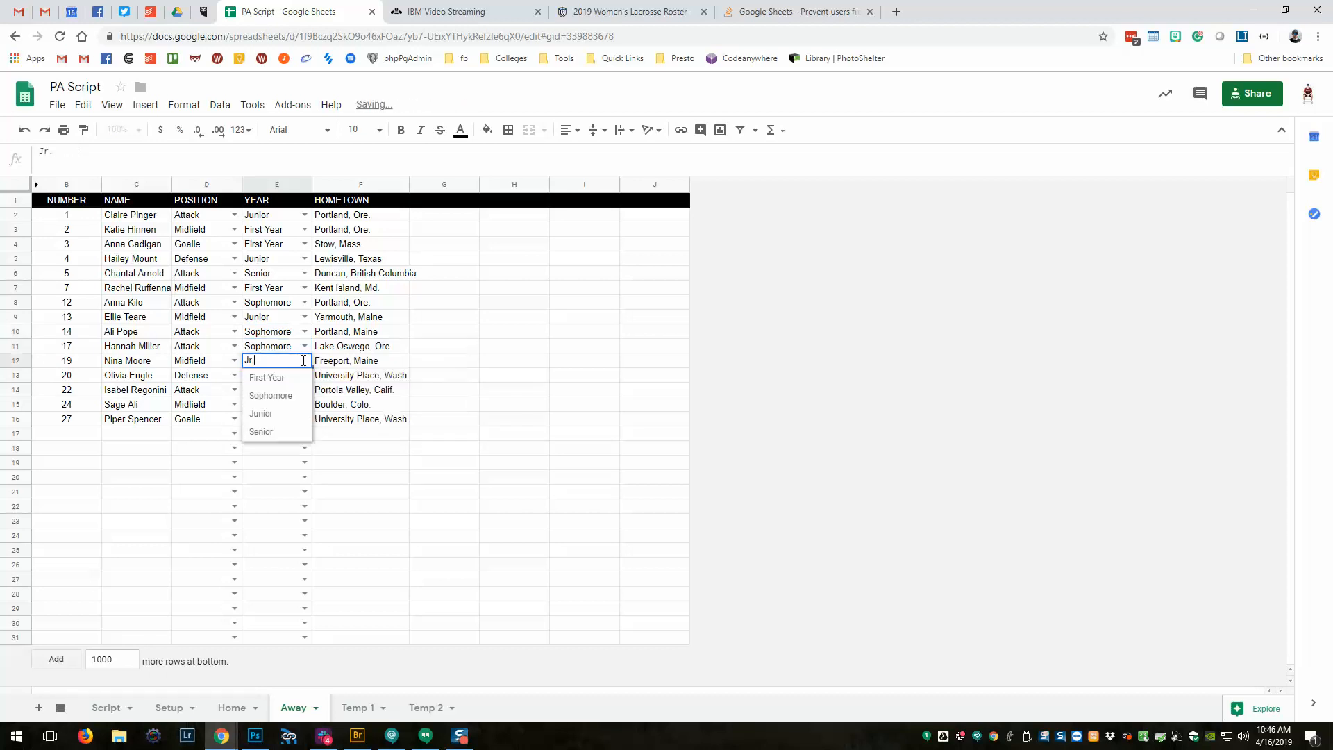
pyautogui.click(281, 414)
pyautogui.click(304, 376)
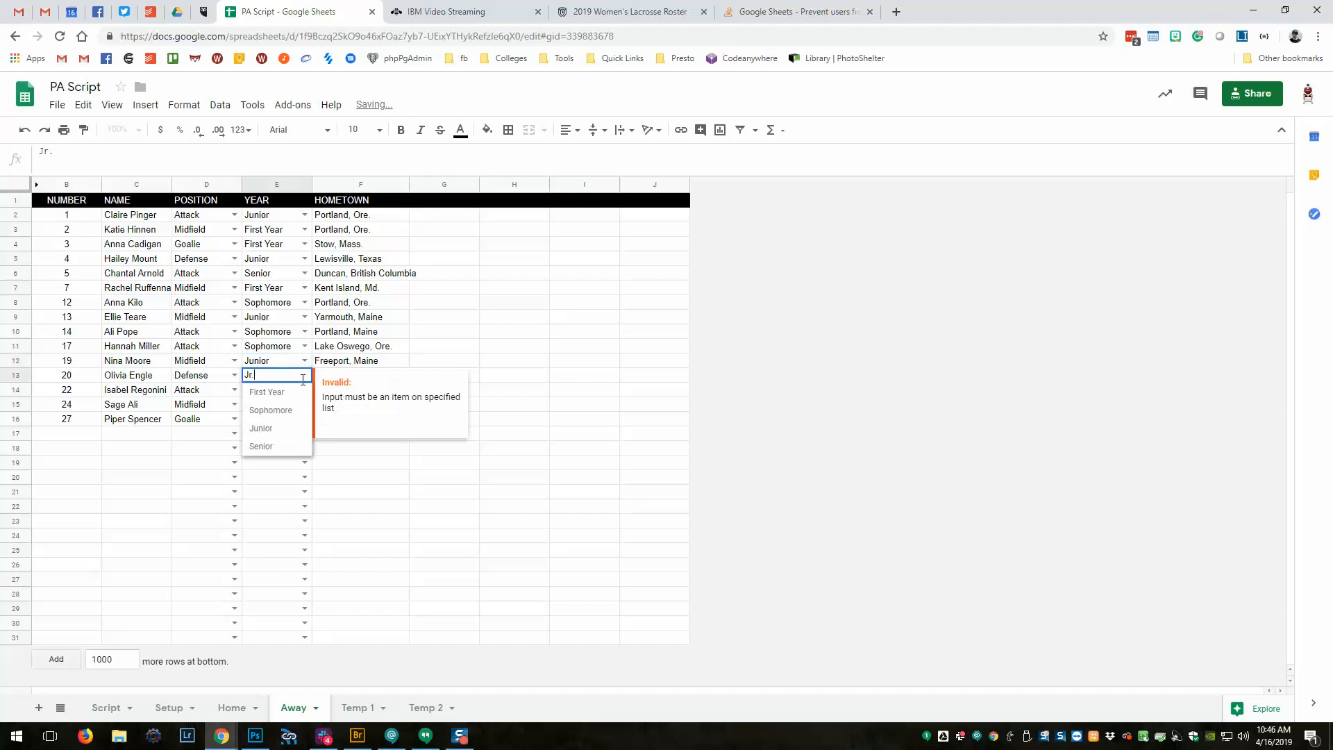
pyautogui.click(284, 435)
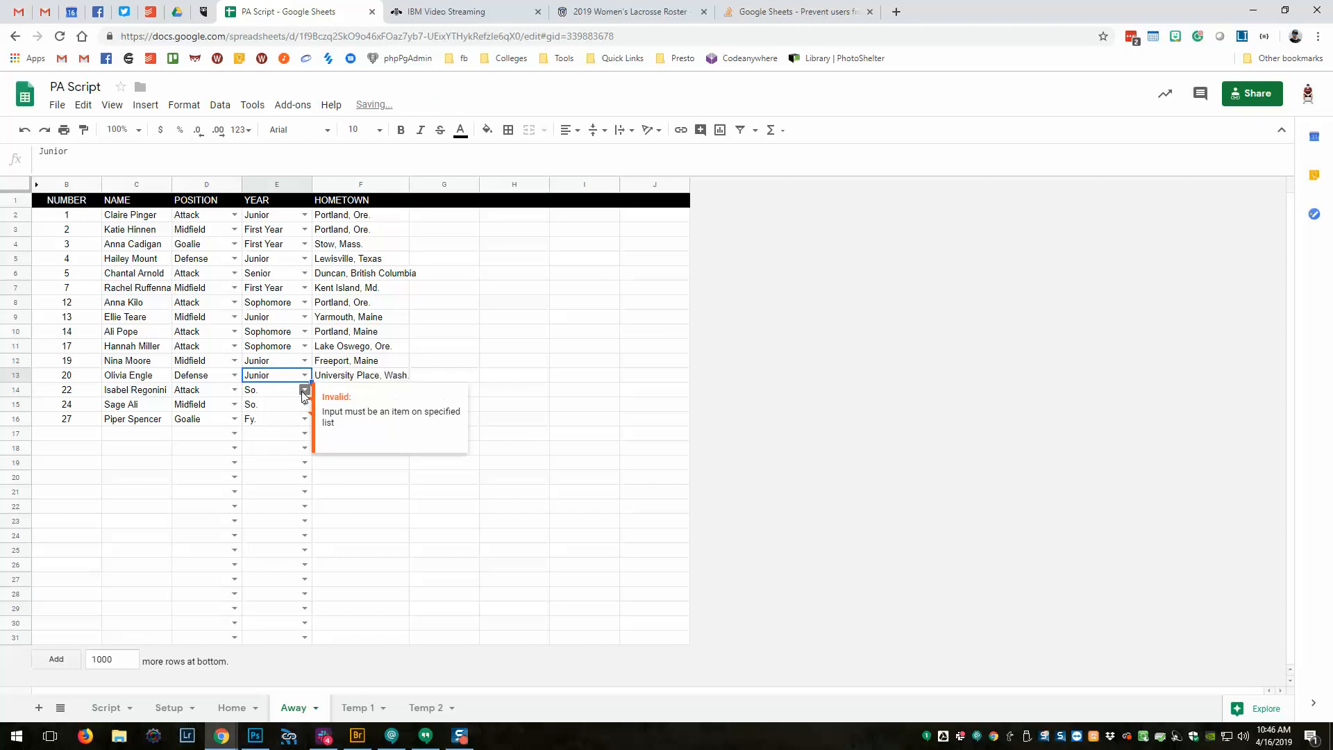
pyautogui.click(303, 393)
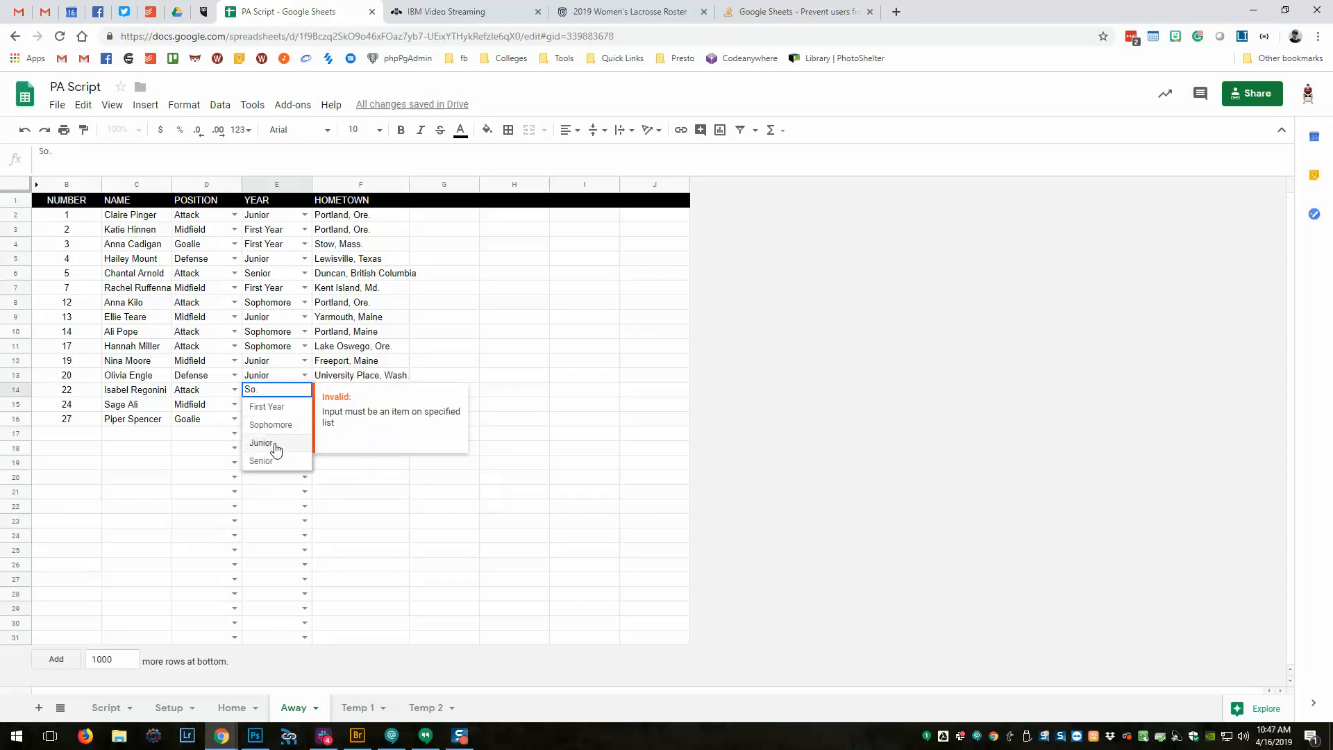
pyautogui.click(275, 425)
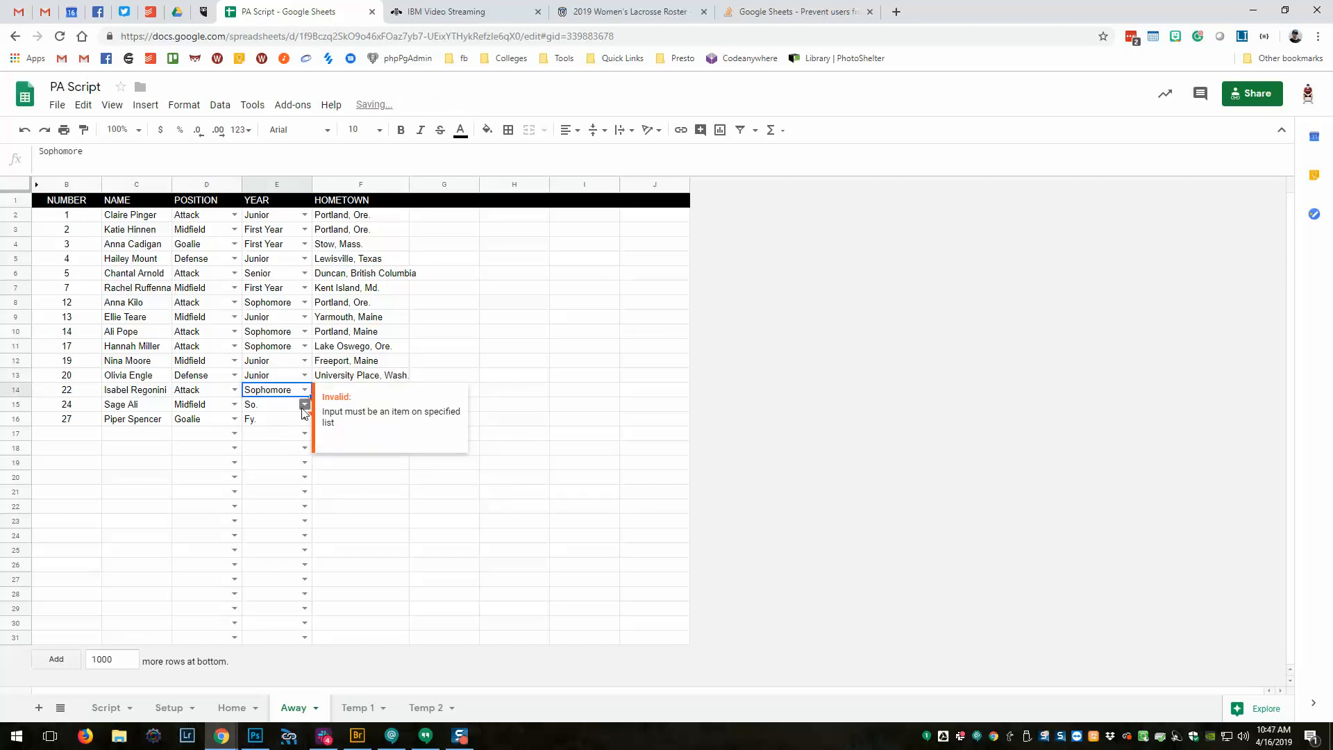
pyautogui.click(304, 406)
pyautogui.click(277, 442)
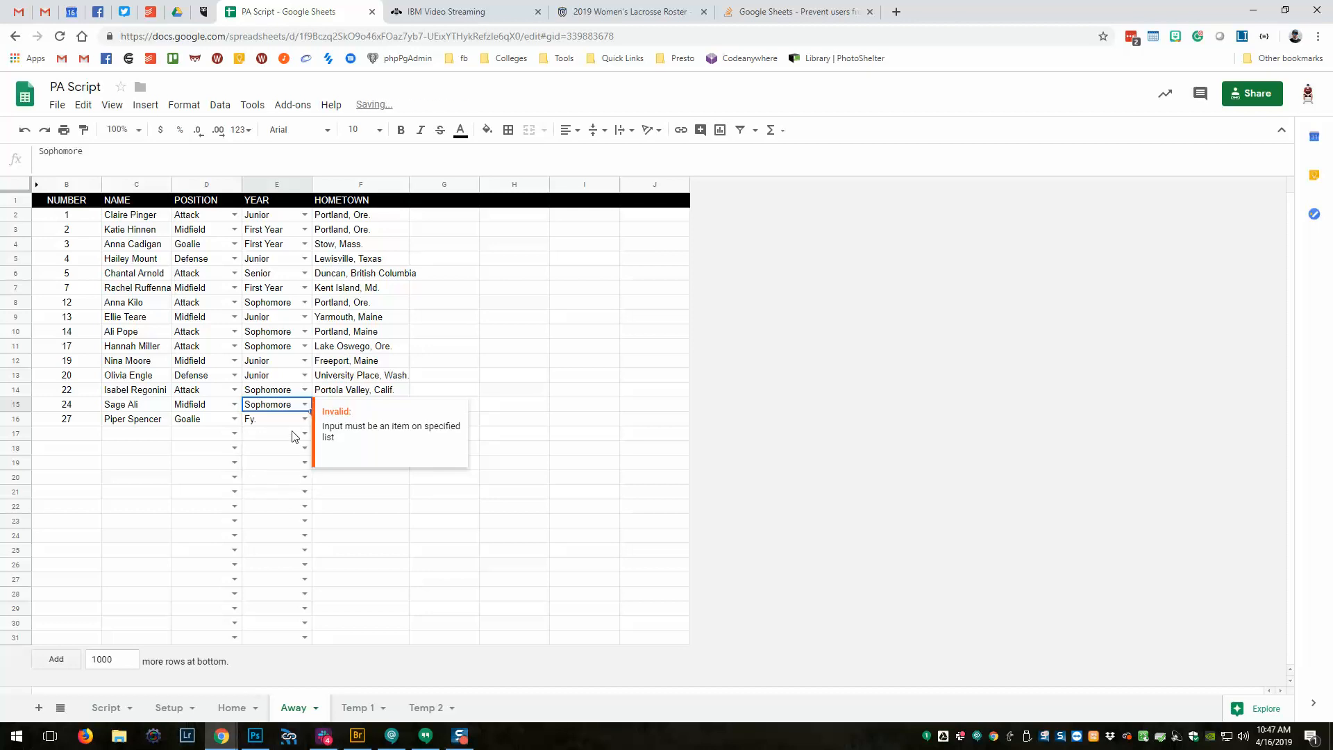
pyautogui.click(304, 420)
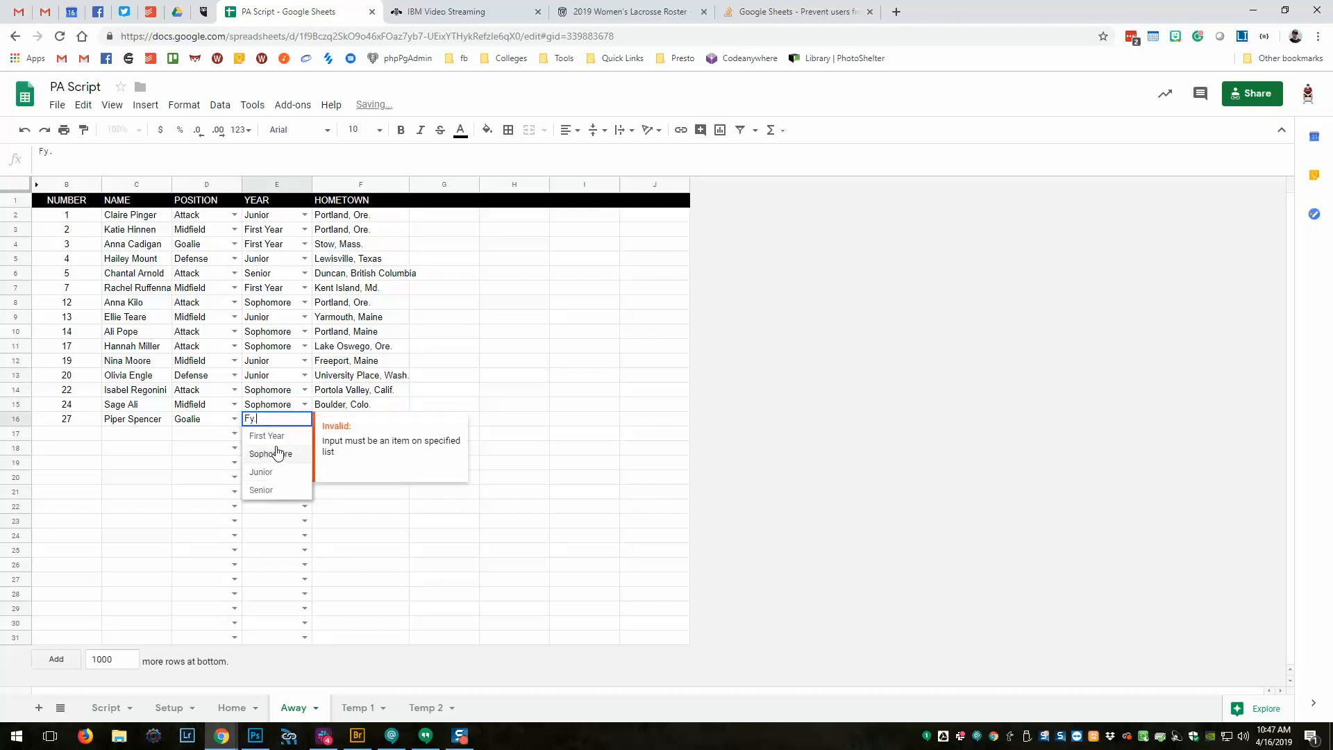
pyautogui.click(267, 436)
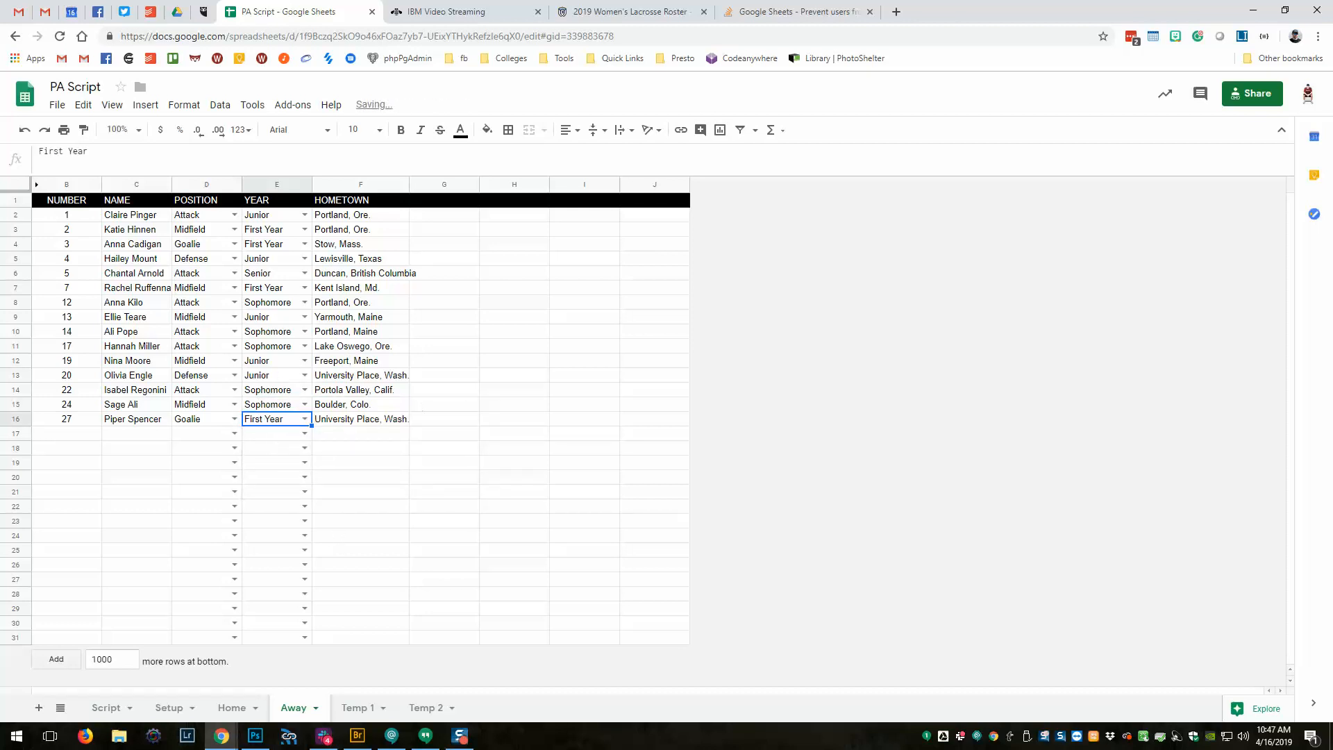
pyautogui.click(327, 350)
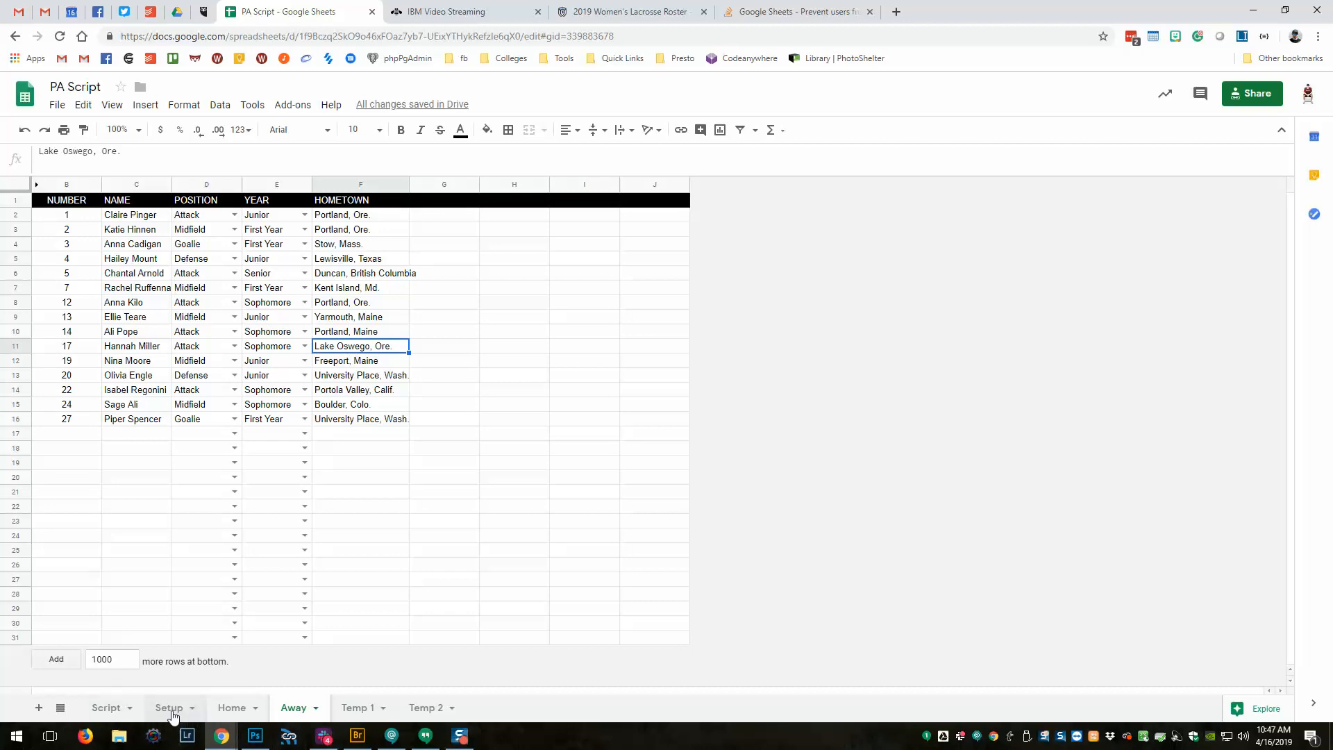
# On the Setup sheet, clear Away starters D11:D22, Away team details E2:E8 and Other Info H2:H6.
pyautogui.click(232, 708)
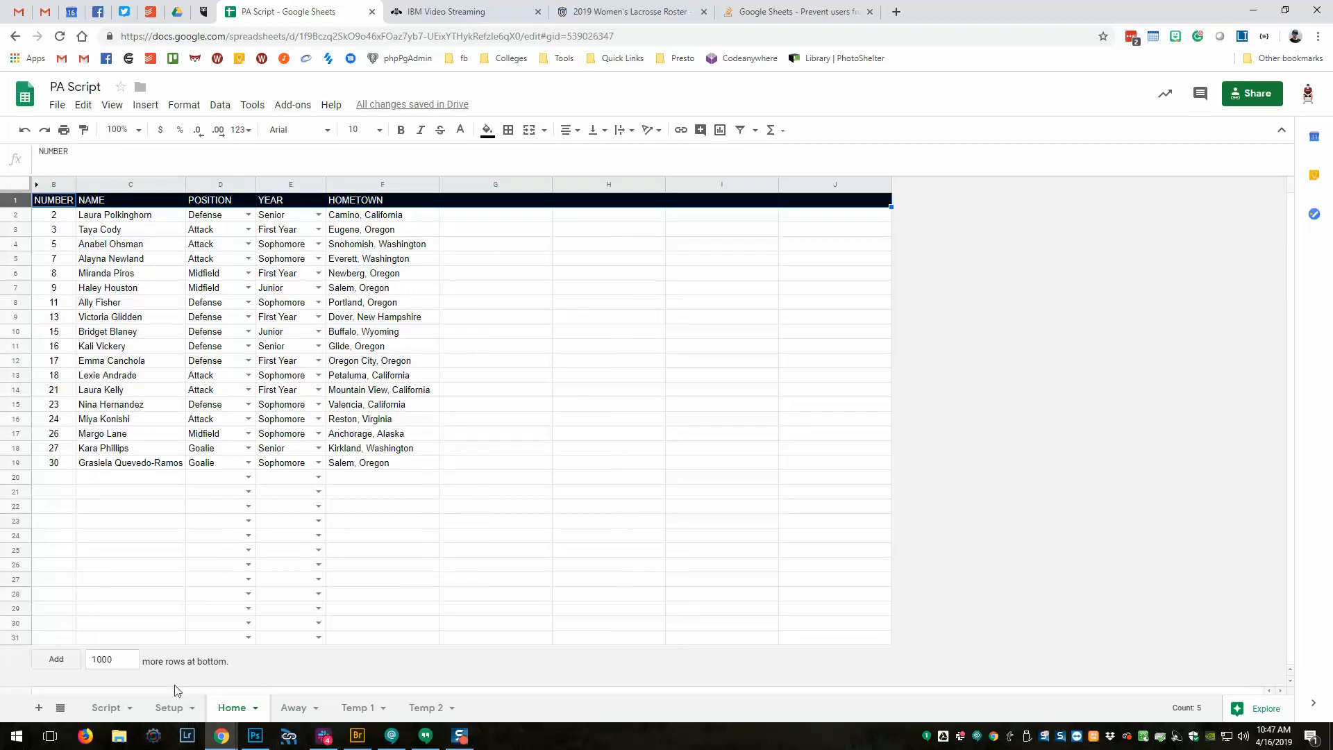
pyautogui.click(174, 709)
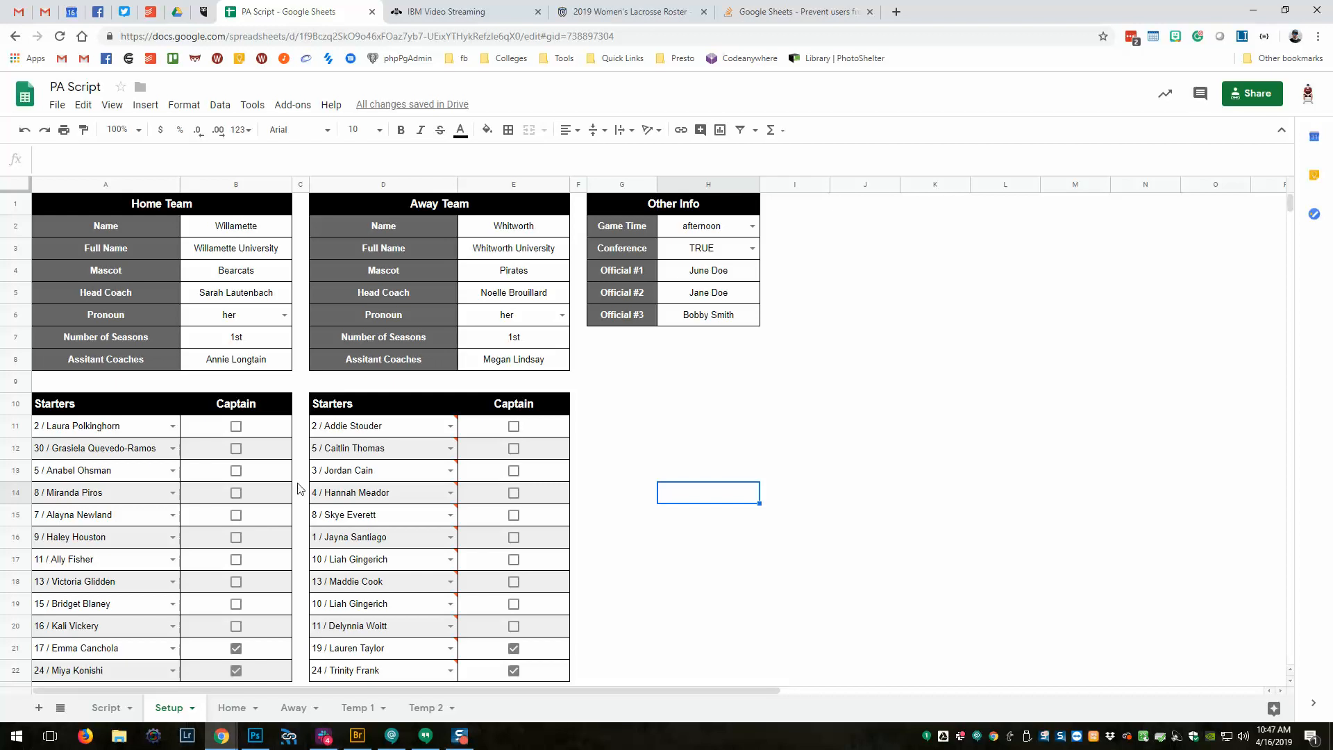
pyautogui.scroll(-2, 370, 478)
pyautogui.scroll(2, 370, 477)
pyautogui.moveTo(396, 436); pyautogui.dragTo(396, 678)
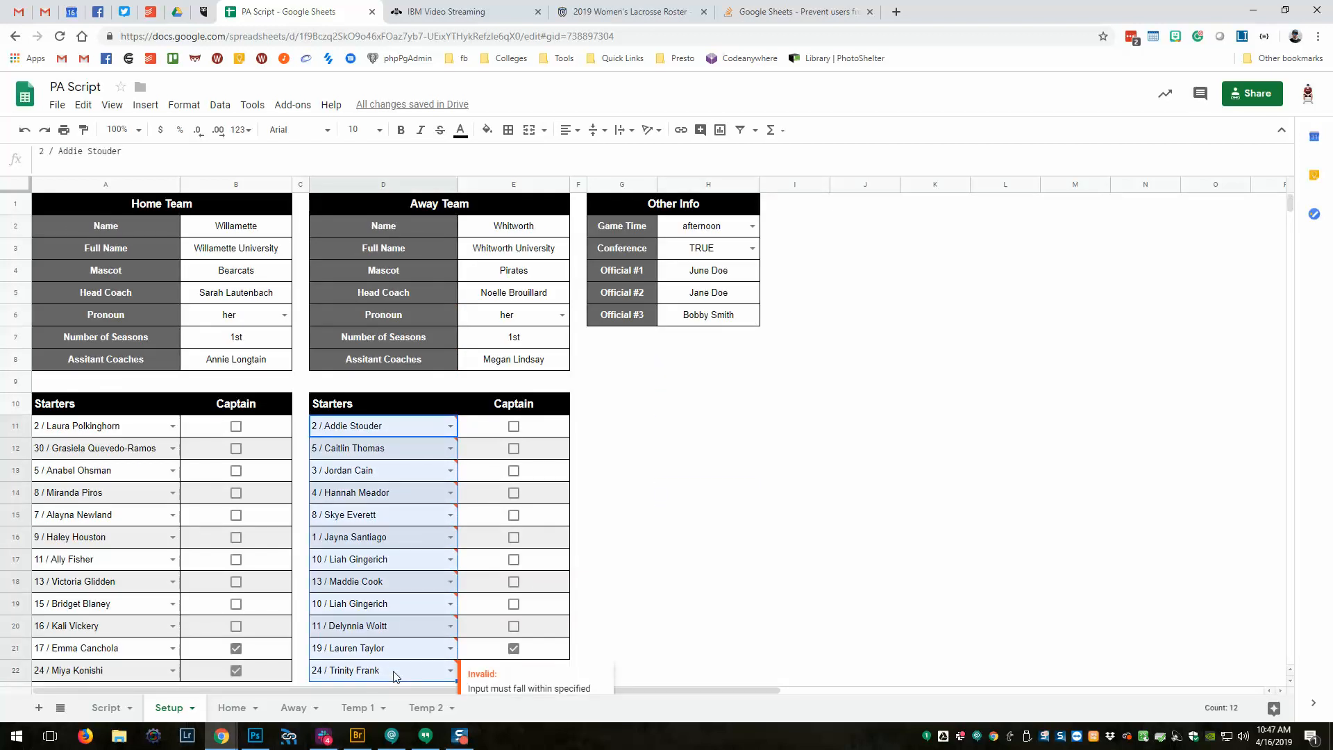
pyautogui.press('Delete')
pyautogui.moveTo(513, 233); pyautogui.dragTo(517, 359)
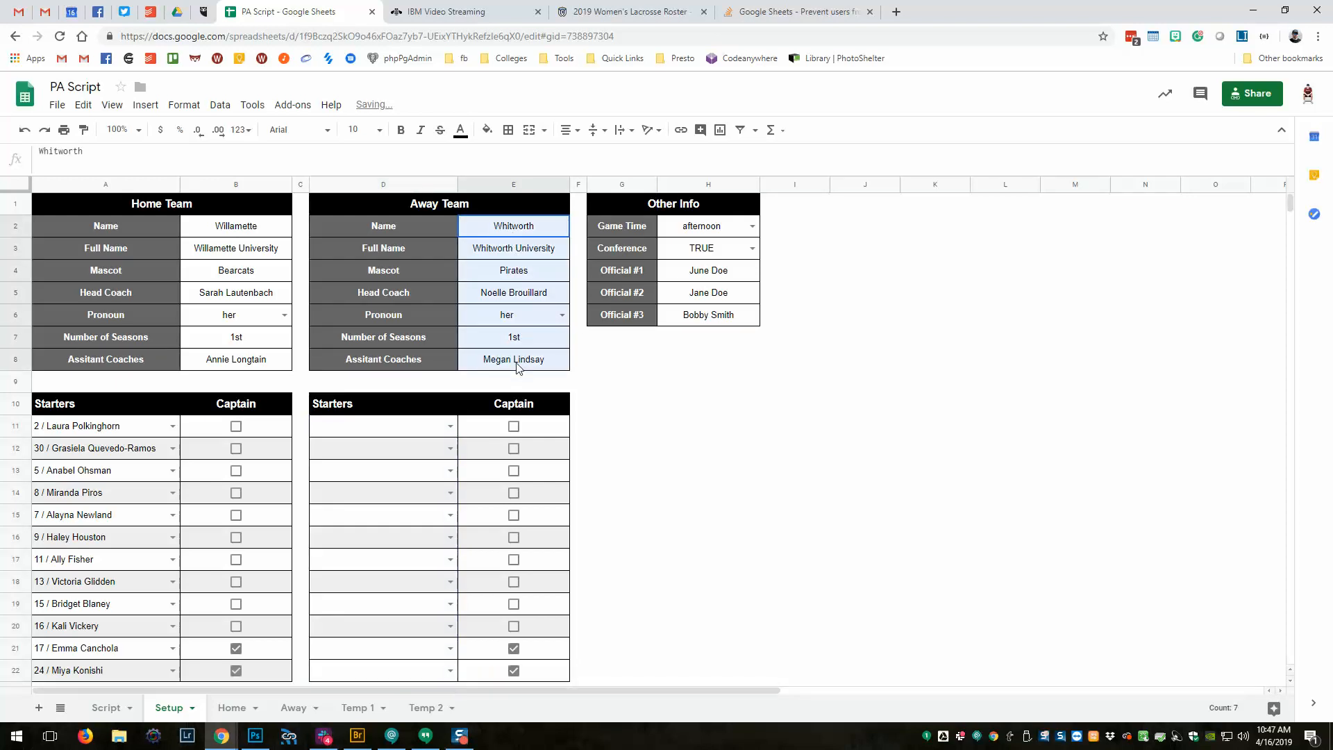
pyautogui.press('Delete')
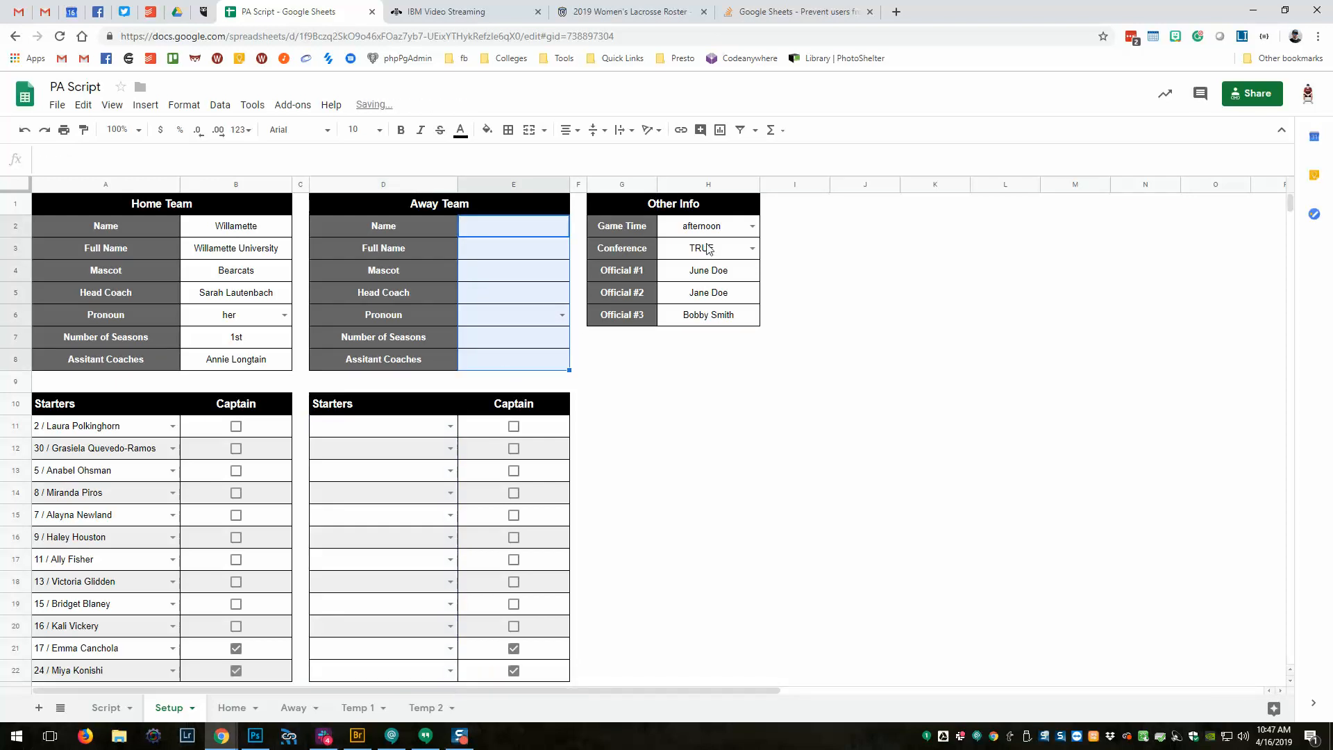
pyautogui.moveTo(701, 226); pyautogui.dragTo(703, 321)
pyautogui.press('Delete')
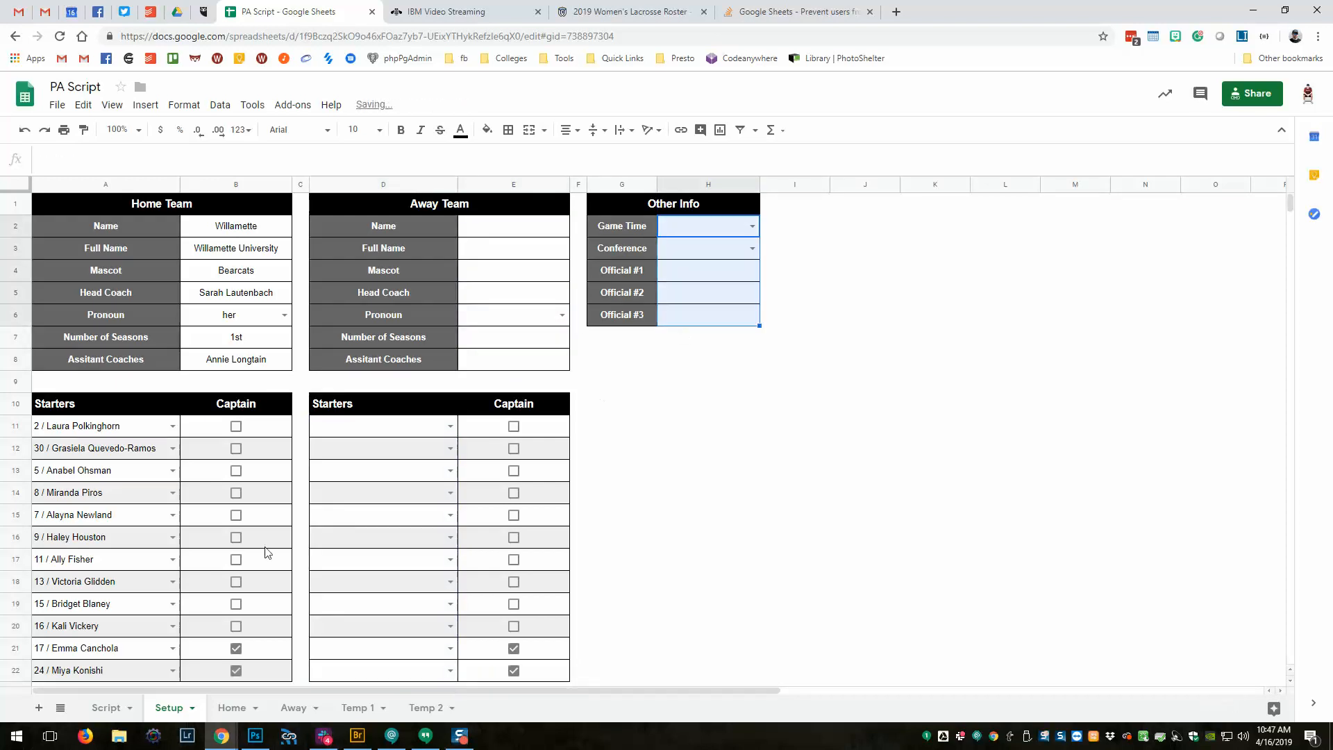
pyautogui.click(602, 522)
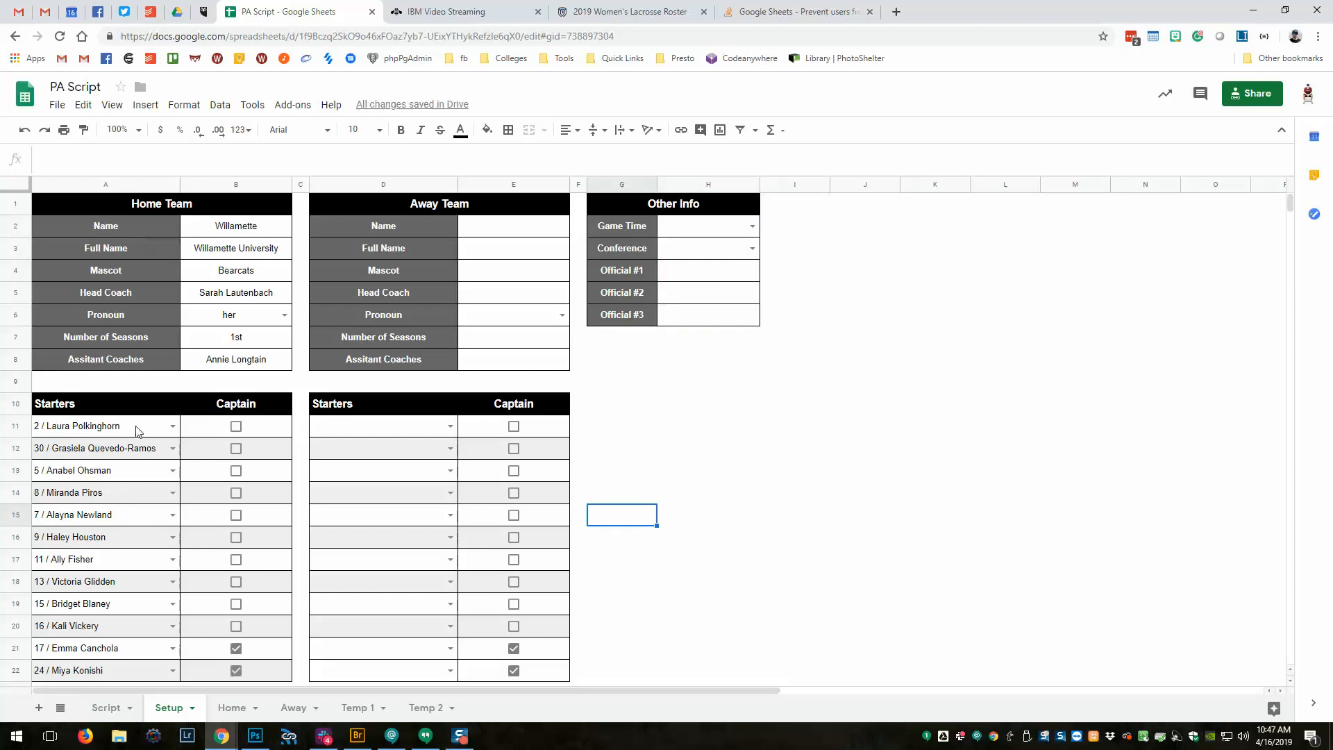
# Enter 'Whitman' as the Away team name in E2.
pyautogui.scroll(-2, 94, 492)
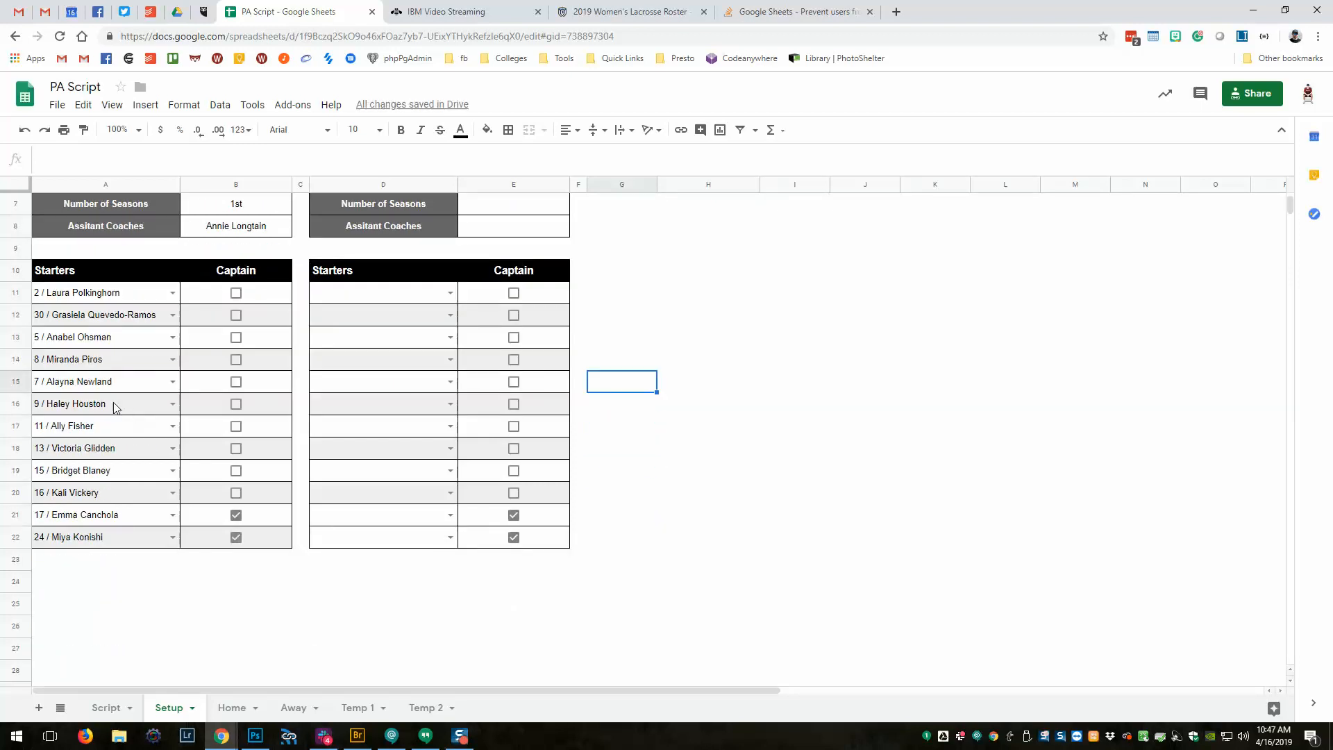
pyautogui.scroll(2, 105, 394)
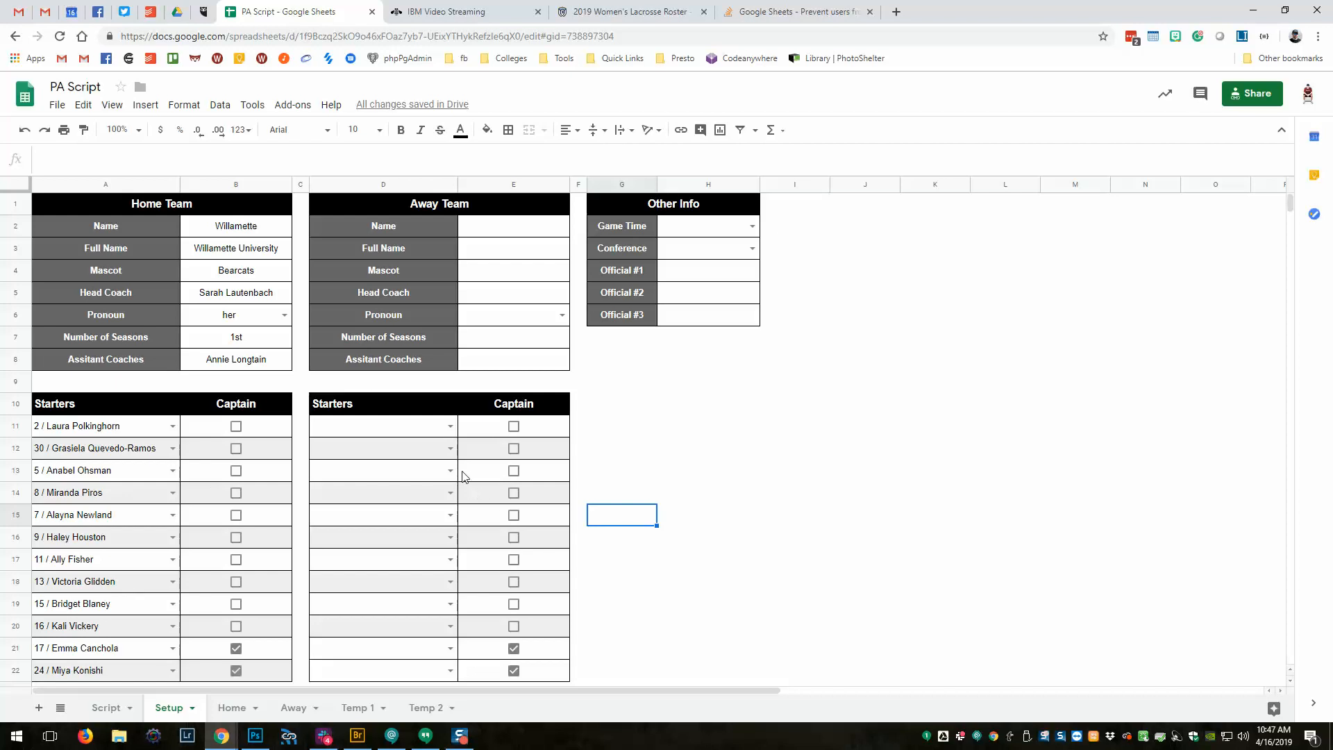
pyautogui.click(505, 233)
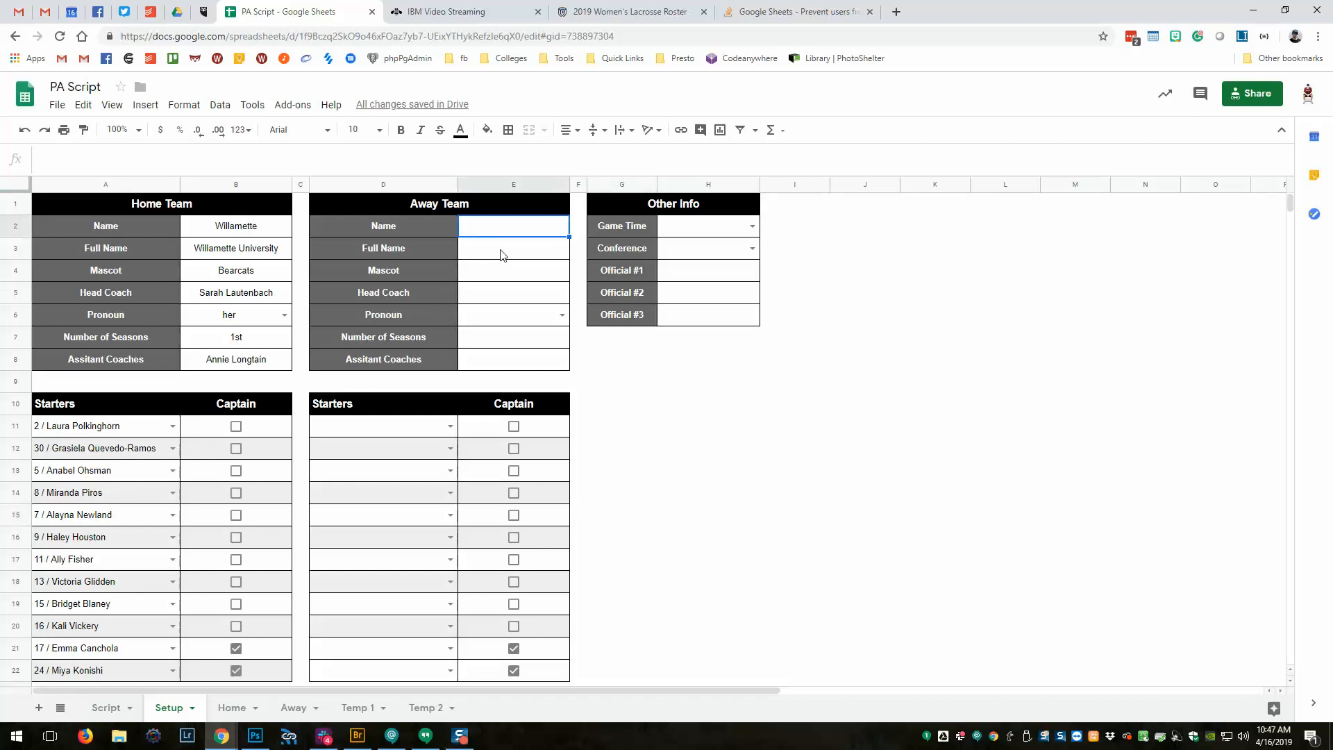
pyautogui.write('Whitman')
# Enter Away full name 'Whitman College' in E3 and mascot 'Blues' in E4.
pyautogui.press('Tab')
pyautogui.click(503, 255)
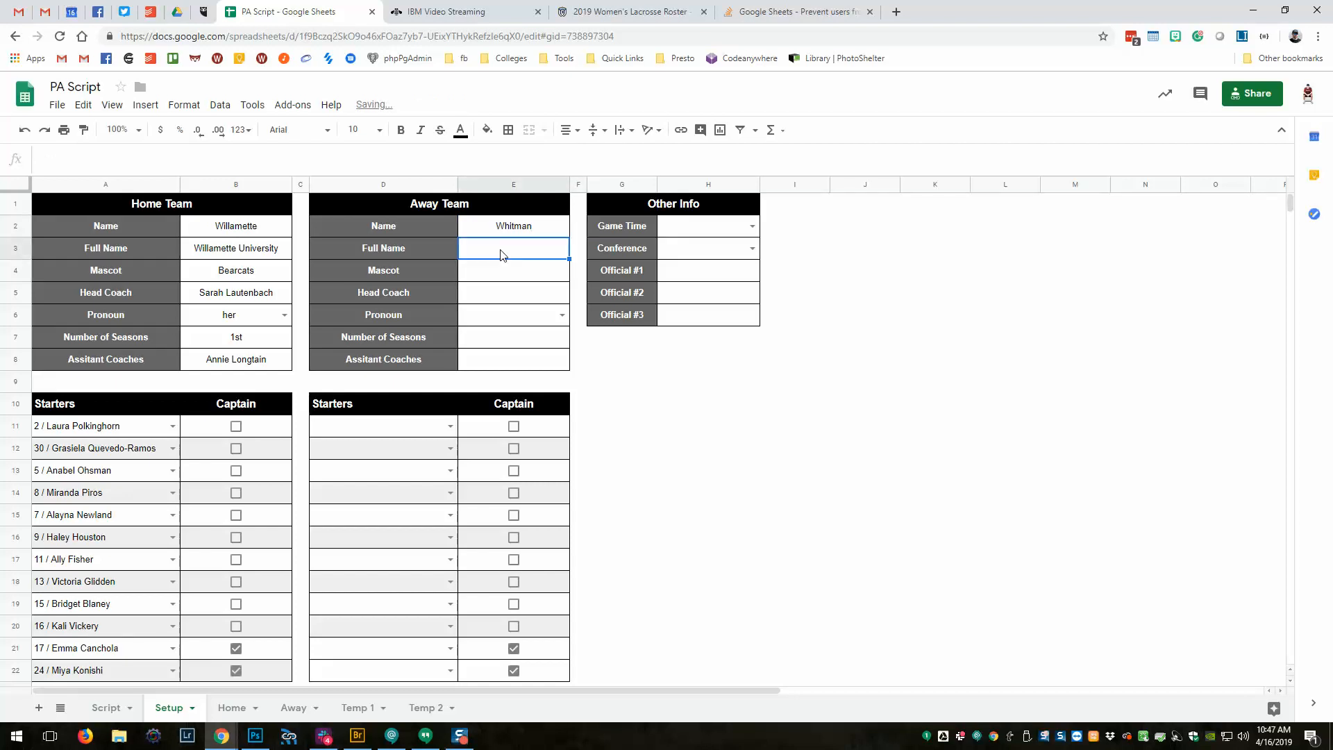
pyautogui.write('Whitman Co')
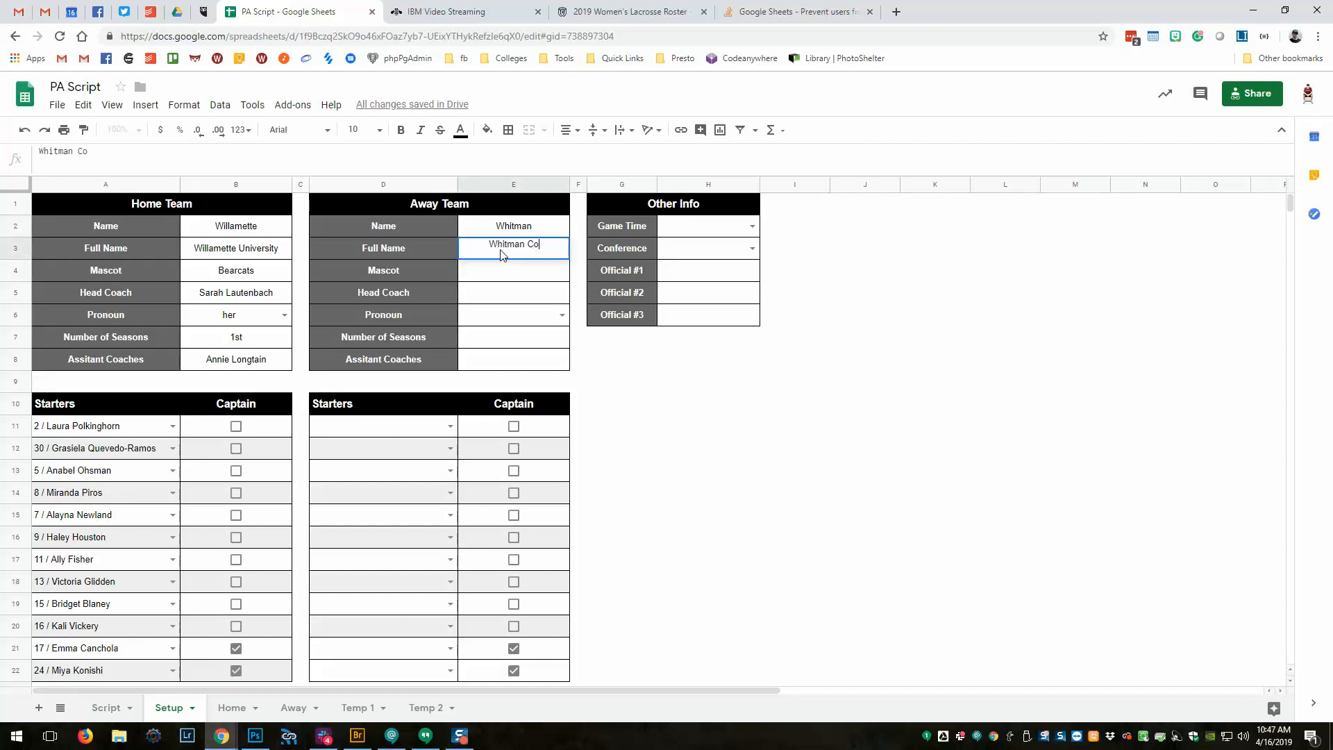
pyautogui.write('llege')
pyautogui.click(504, 279)
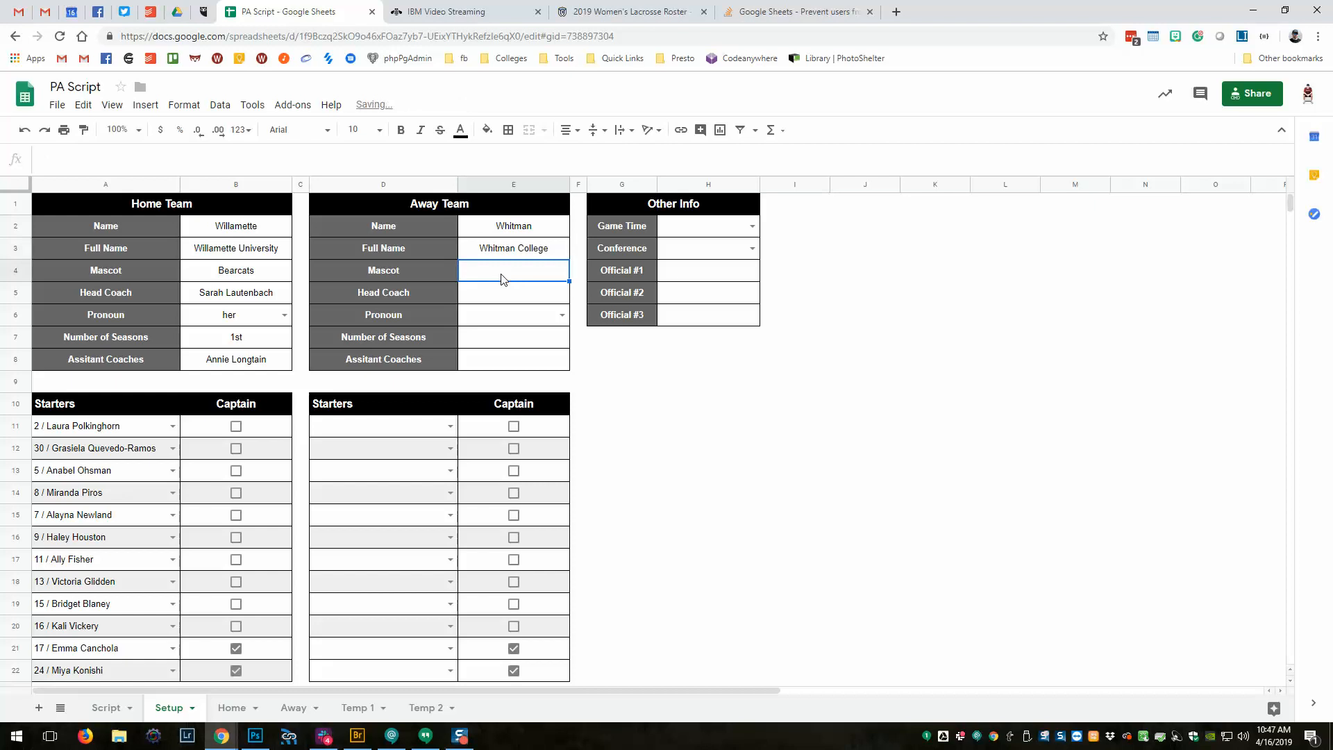
pyautogui.write('Blues')
pyautogui.click(506, 291)
# Copy the head coach's name from the roster page and paste it as values only into E5.
pyautogui.click(632, 11)
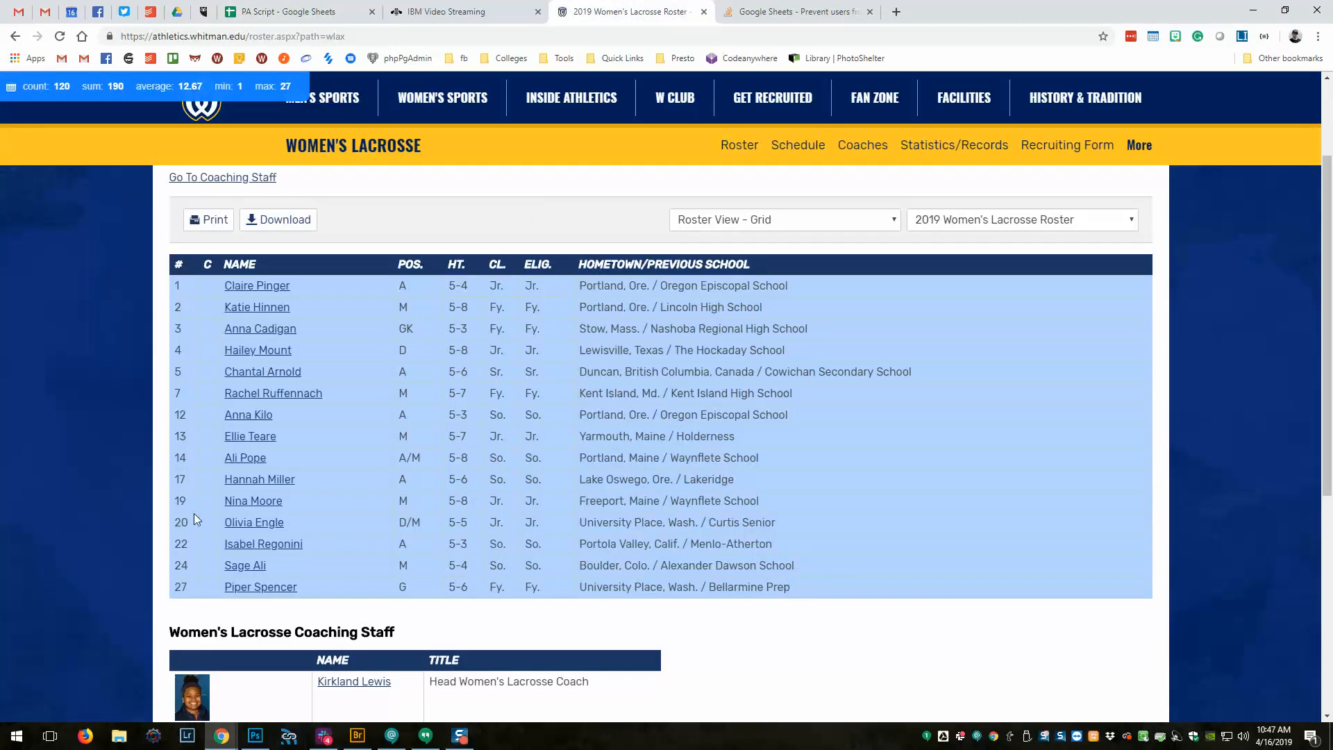
pyautogui.scroll(-3, 195, 519)
pyautogui.moveTo(399, 479); pyautogui.dragTo(320, 482)
pyautogui.hotkey('ctrl', 'c')
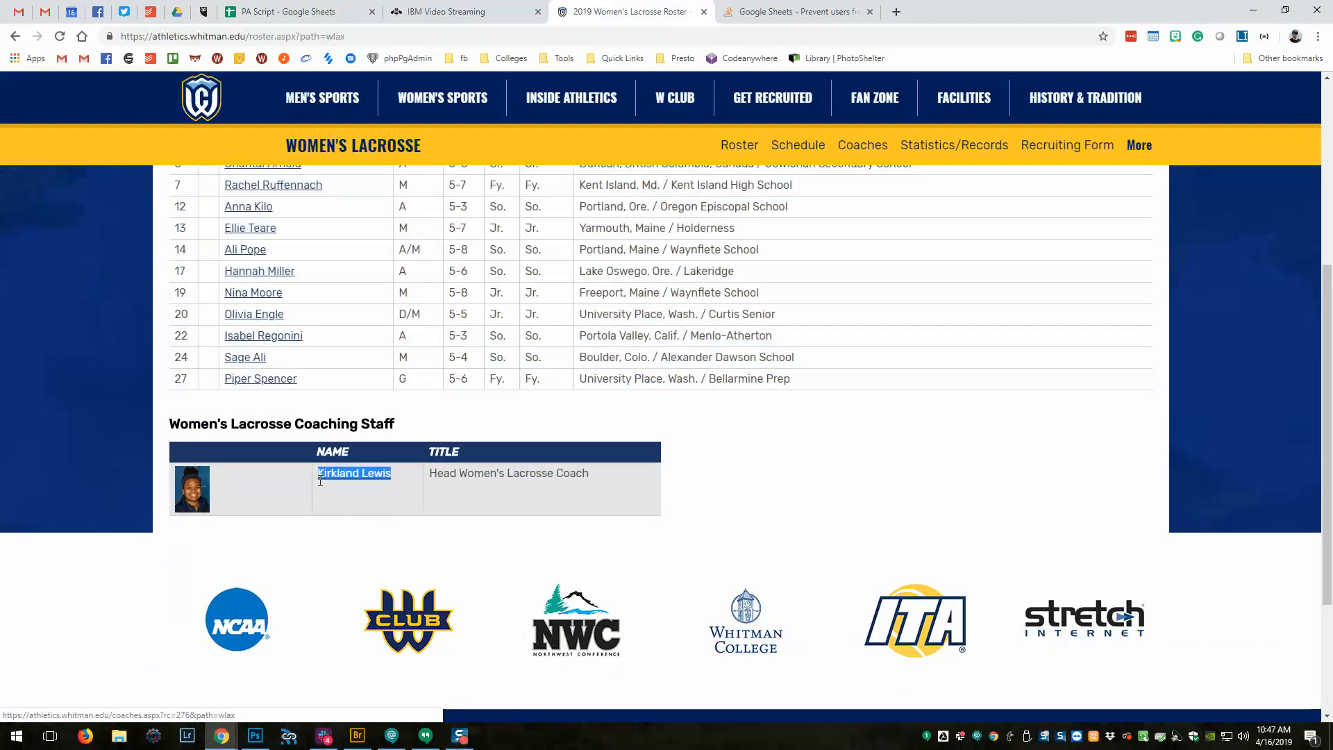
pyautogui.click(294, 12)
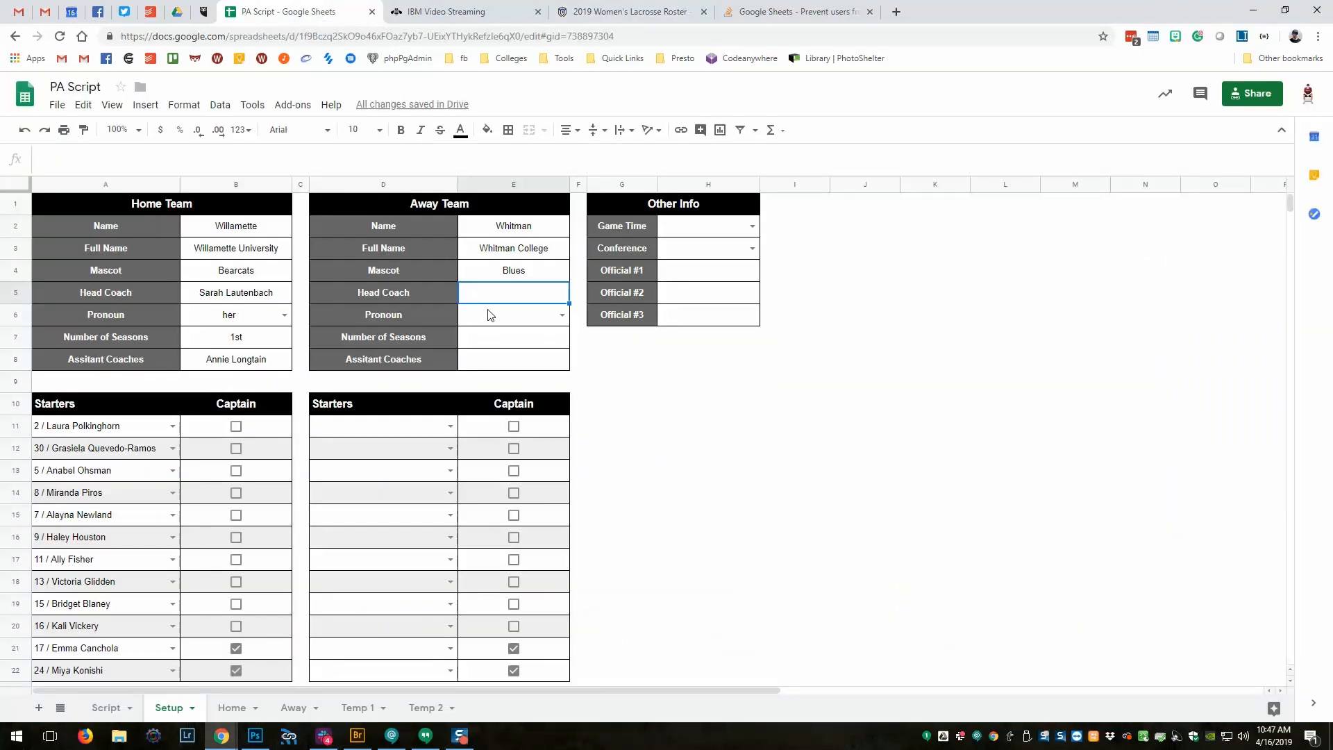
pyautogui.hotkey('ctrl', 'v')
pyautogui.click(591, 318)
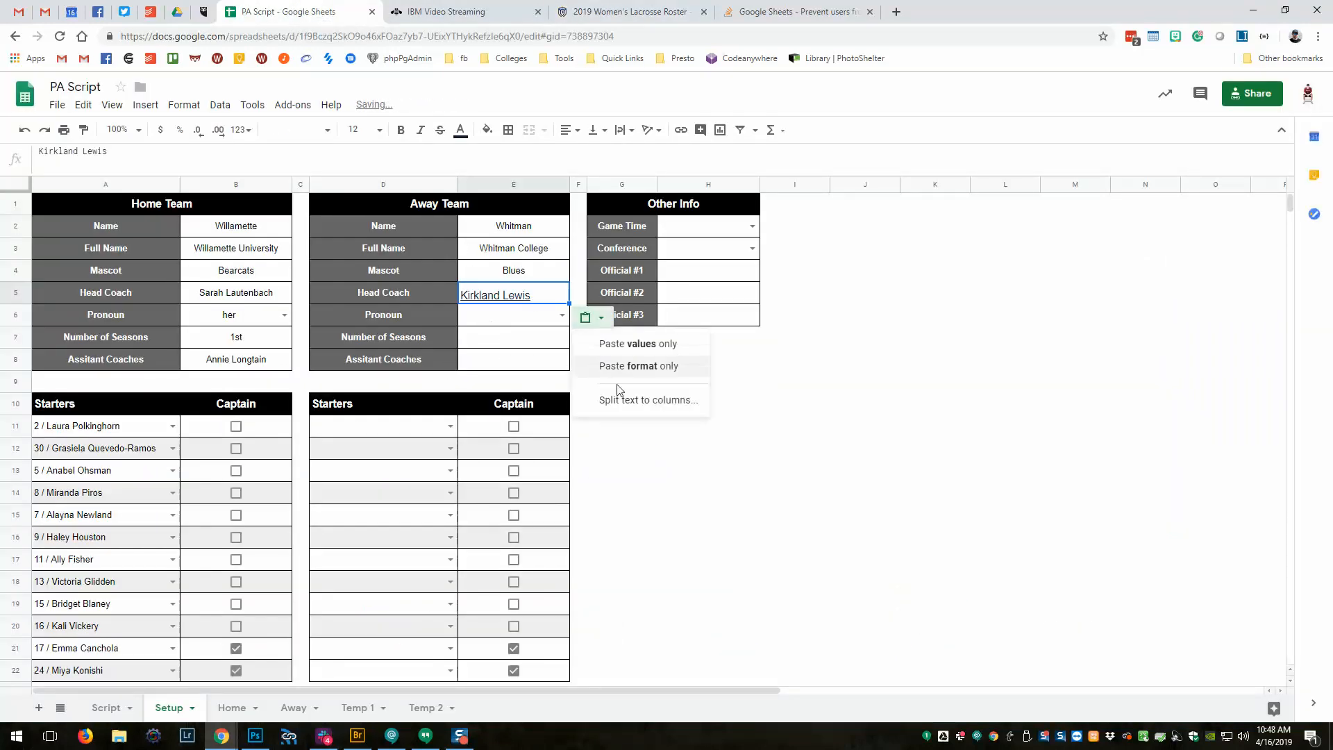
pyautogui.click(629, 344)
# Choose 'her' as the Away pronoun in E6.
pyautogui.click(484, 322)
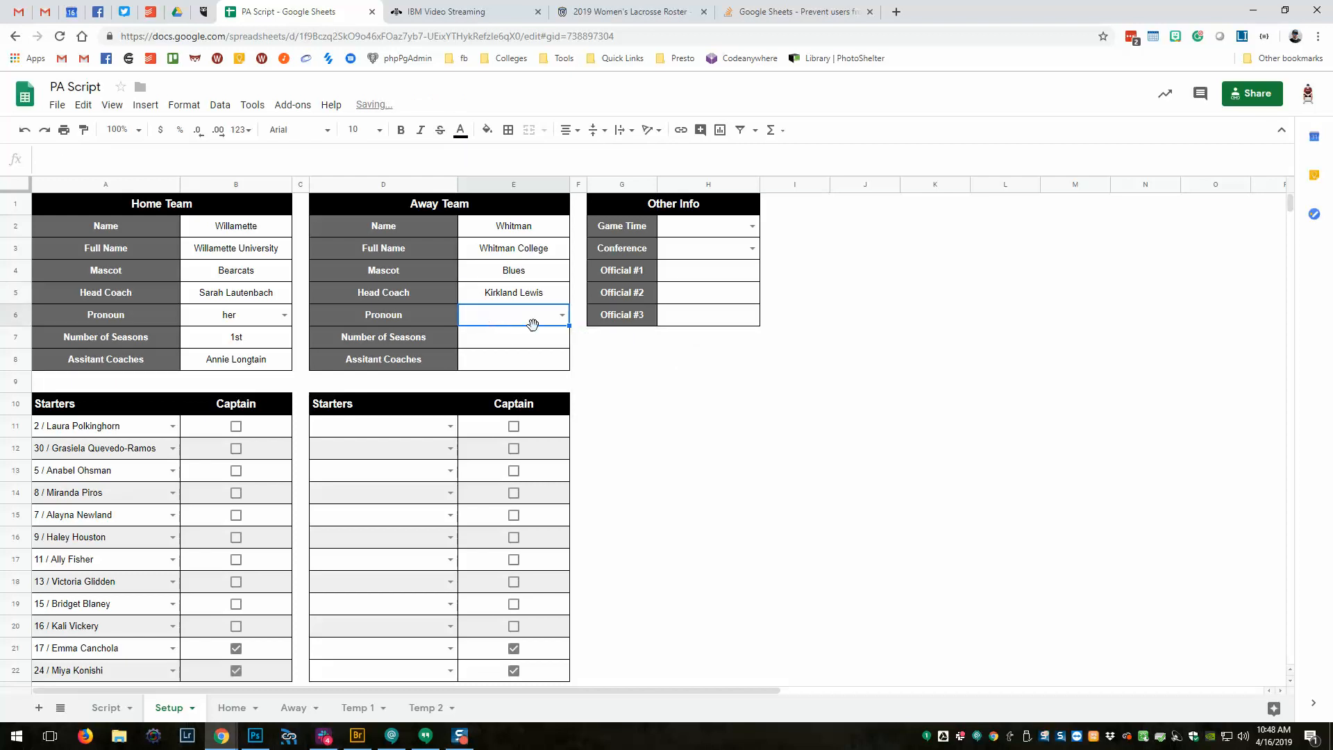
pyautogui.click(562, 314)
pyautogui.click(500, 343)
# Enter 2 as the Away number of seasons in E7.
pyautogui.click(629, 12)
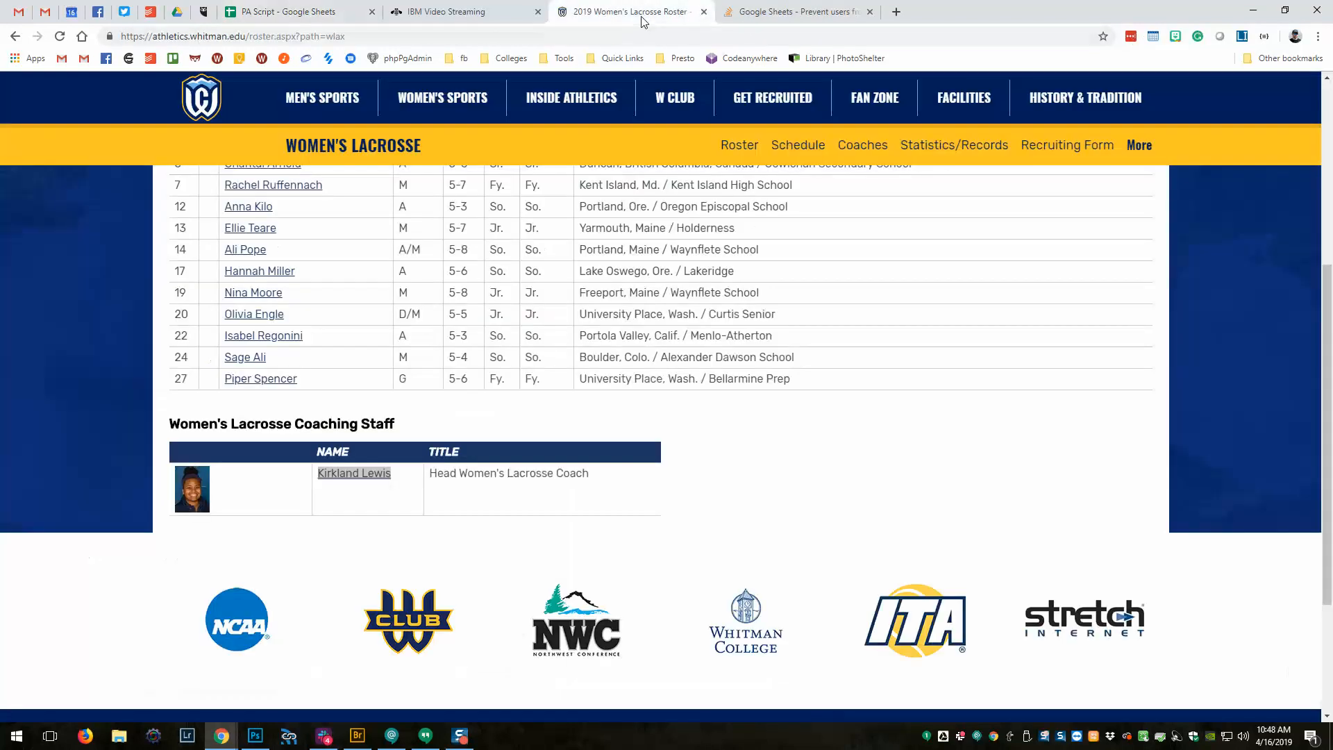
pyautogui.scroll(5, 428, 554)
pyautogui.scroll(-2, 434, 551)
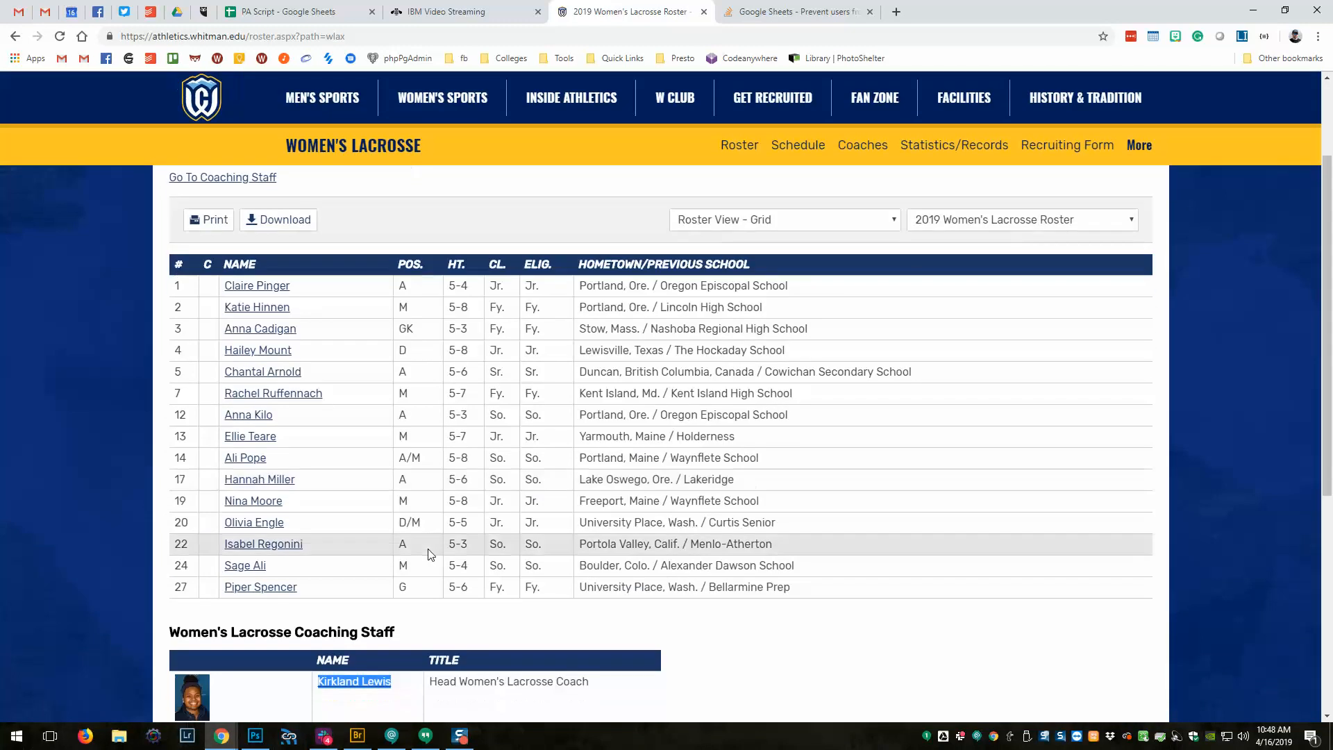
pyautogui.scroll(5, 434, 528)
pyautogui.click(500, 15)
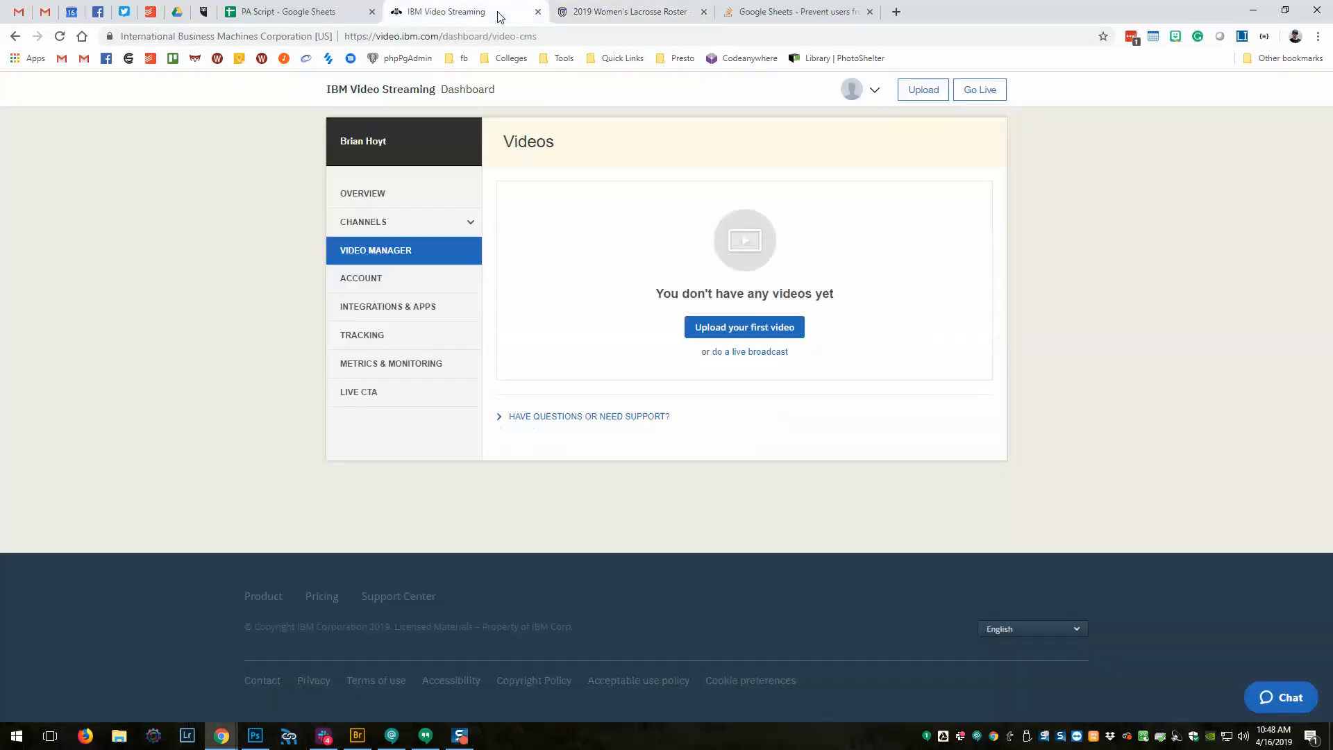
pyautogui.click(301, 11)
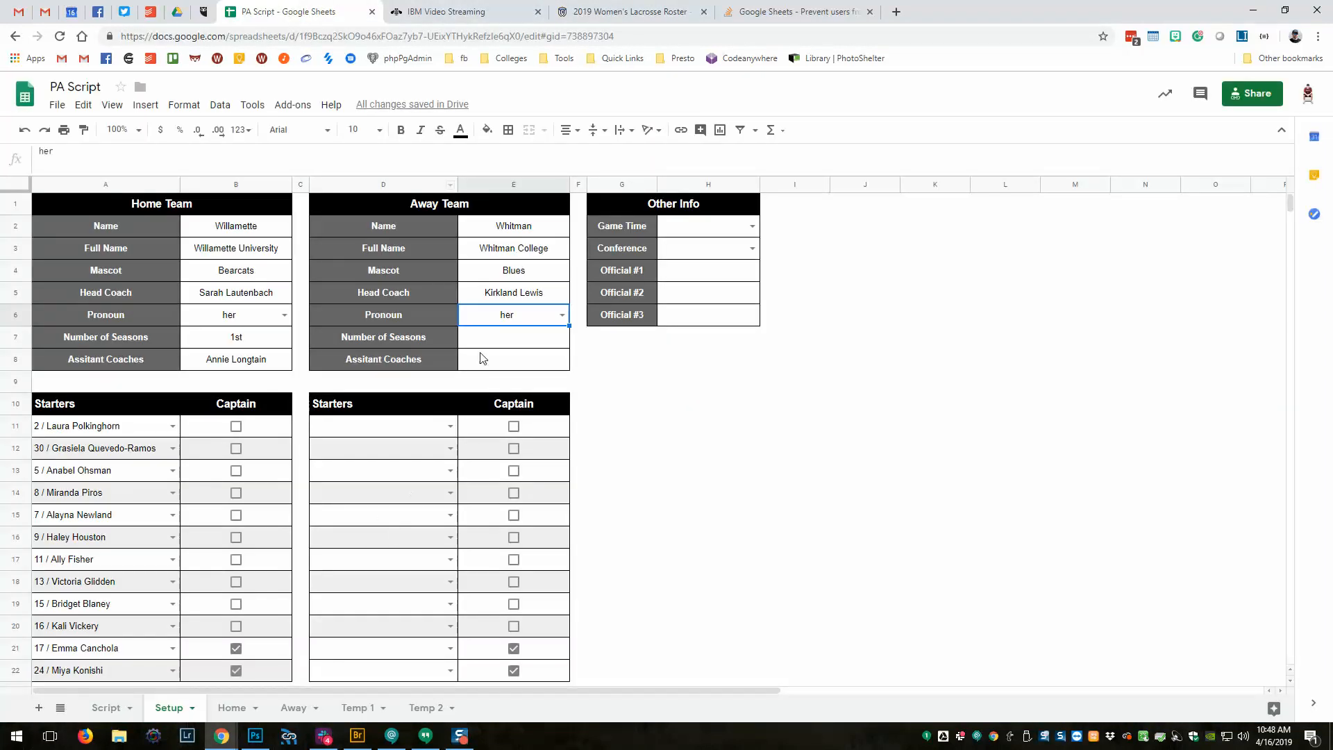
pyautogui.click(484, 343)
pyautogui.write('2')
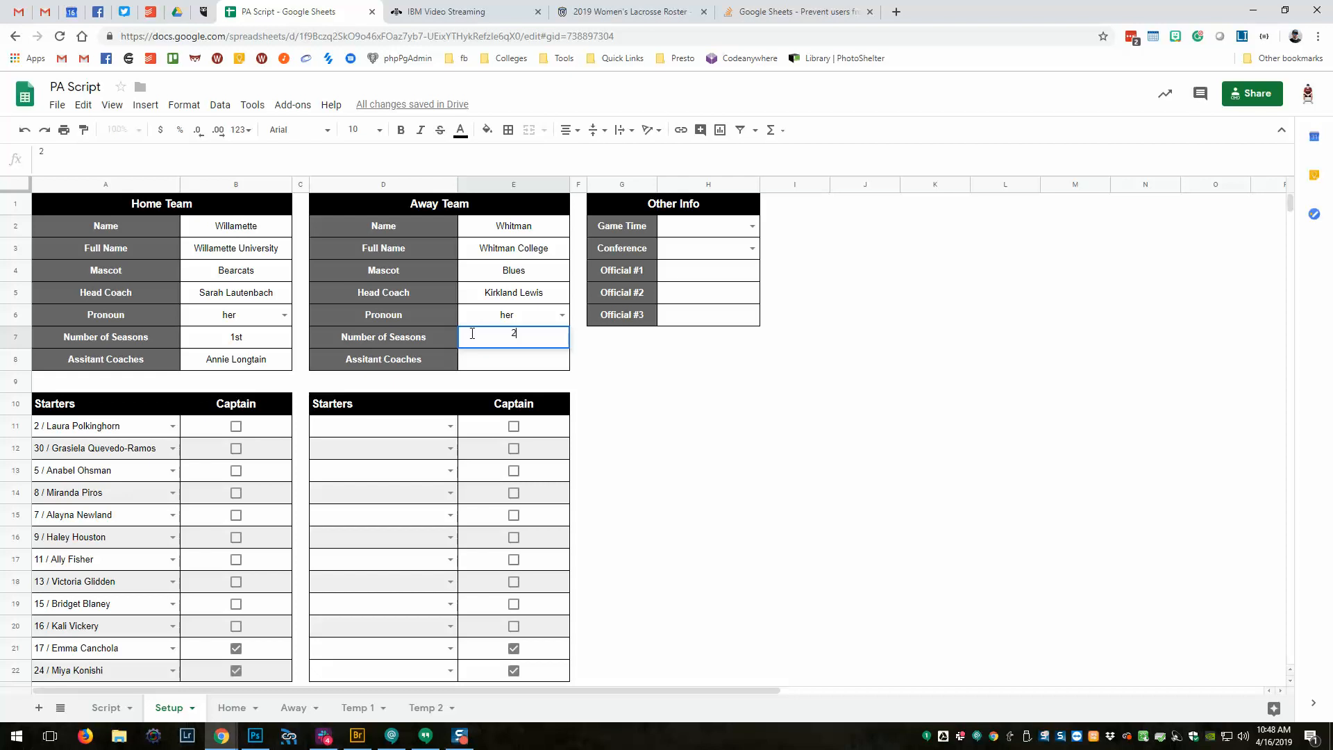
pyautogui.press('Return')
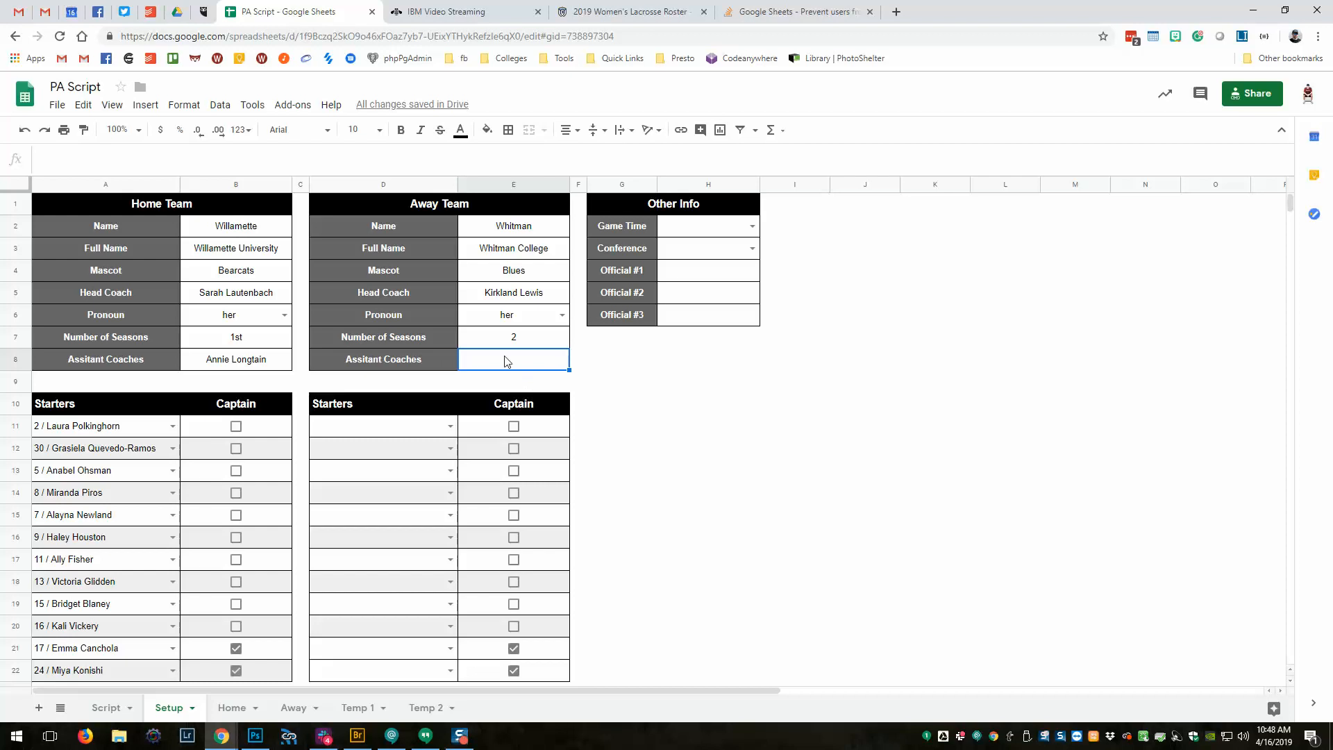
pyautogui.click(726, 229)
pyautogui.click(752, 227)
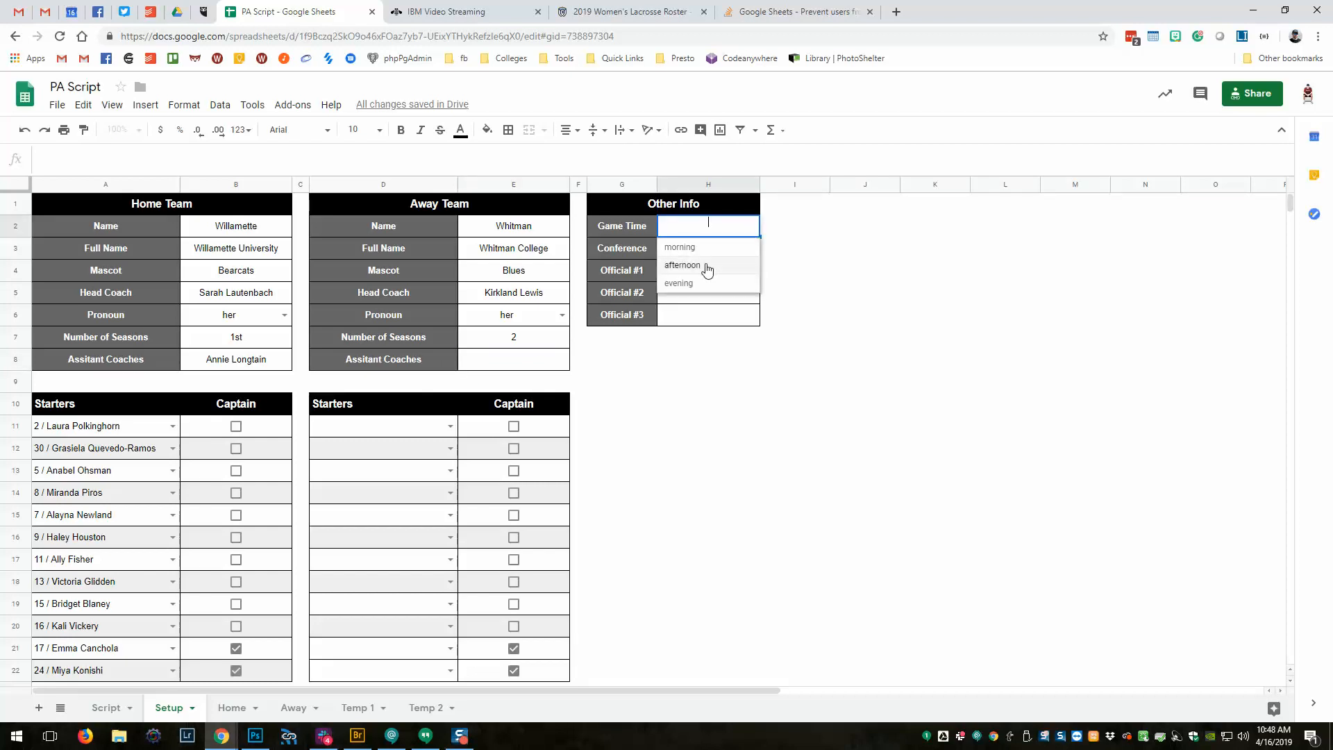
# Set Game Time to afternoon and Conference to TRUE.
pyautogui.click(707, 267)
pyautogui.click(750, 251)
pyautogui.click(752, 248)
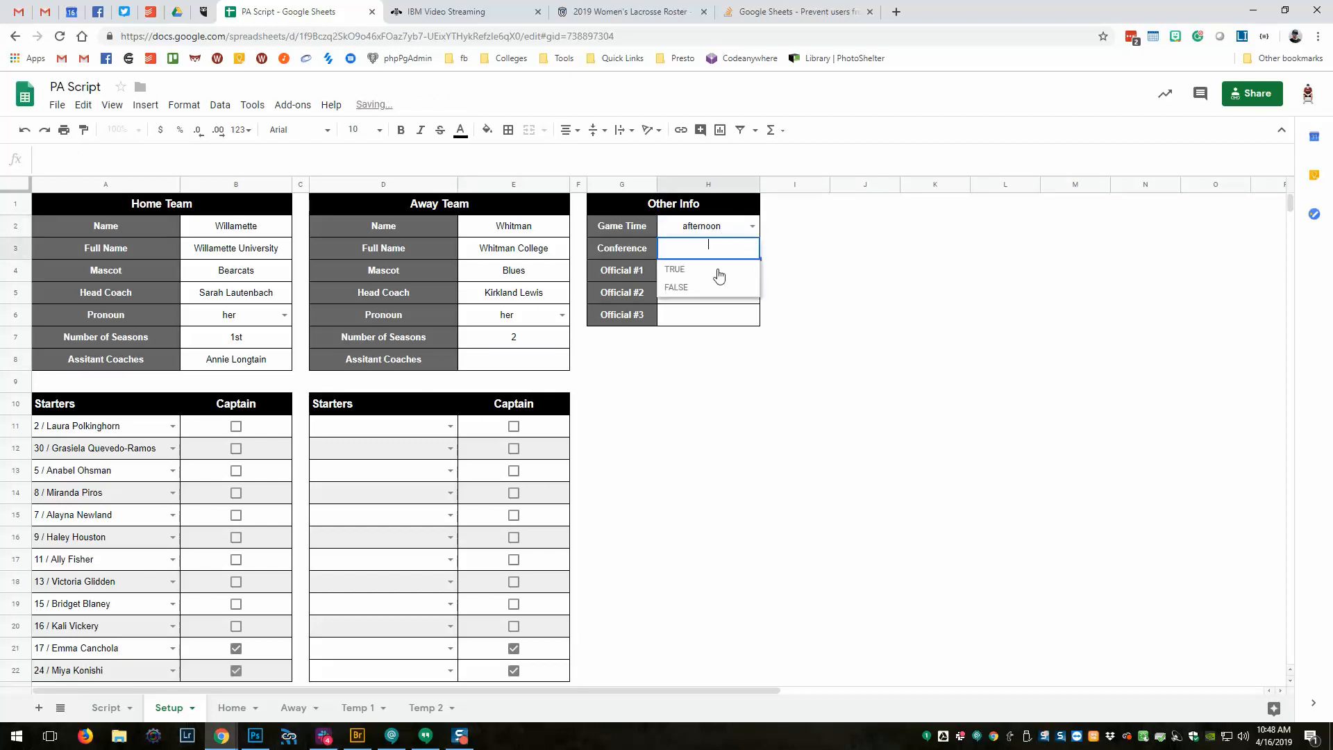
pyautogui.click(698, 271)
# Enter the three officials' names in H4, H5 and H6.
pyautogui.click(729, 276)
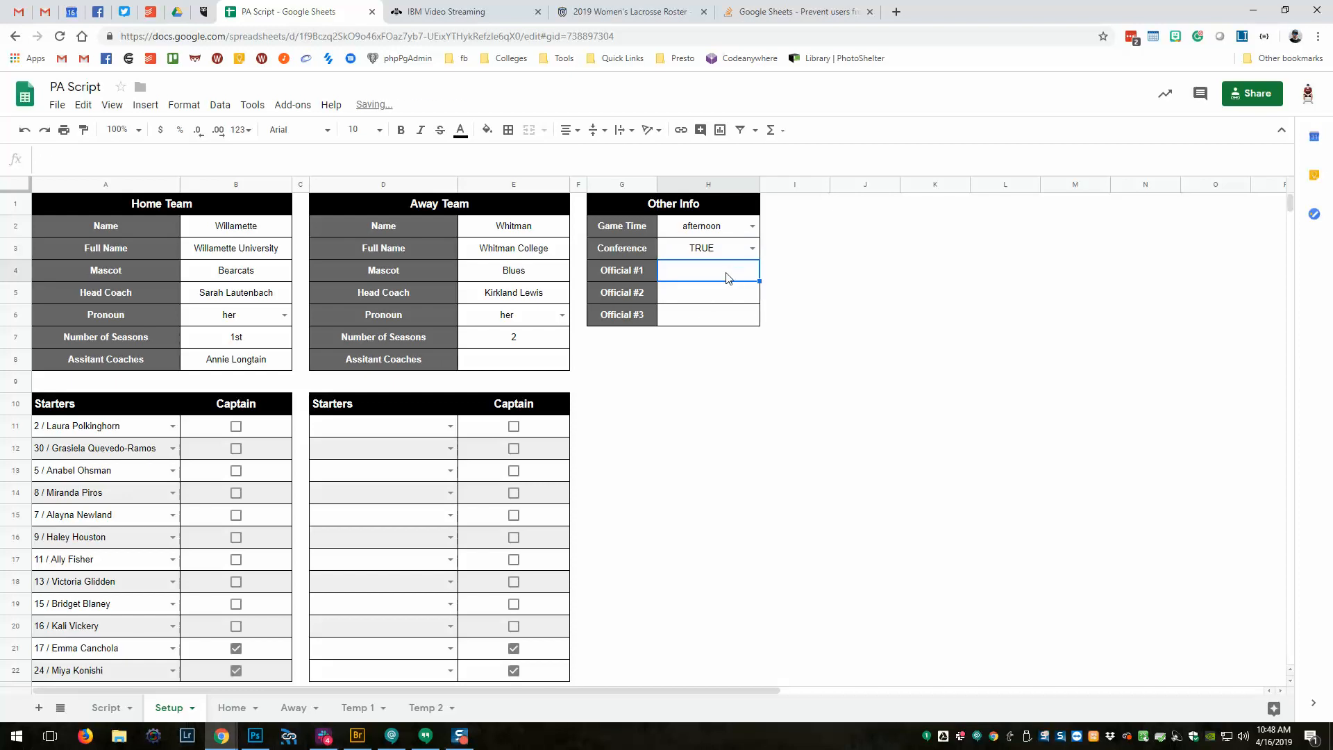
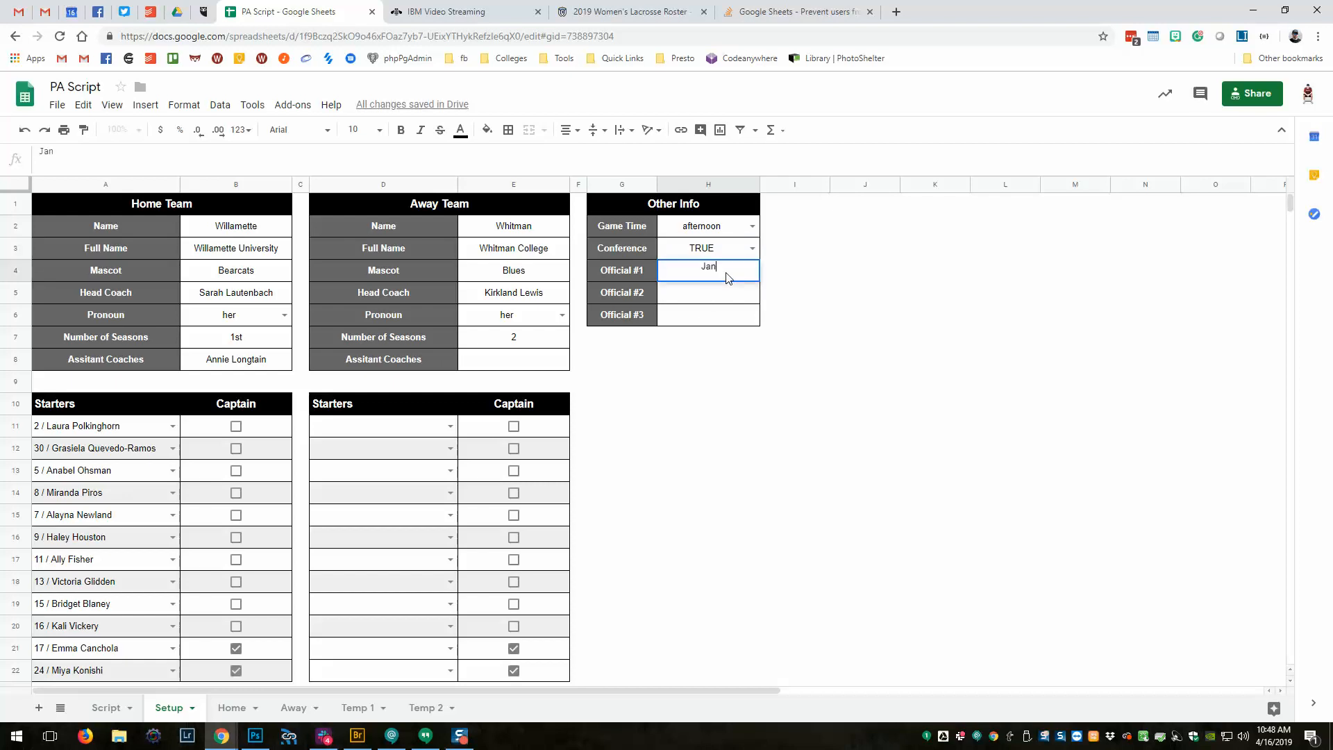
pyautogui.press('Tab')
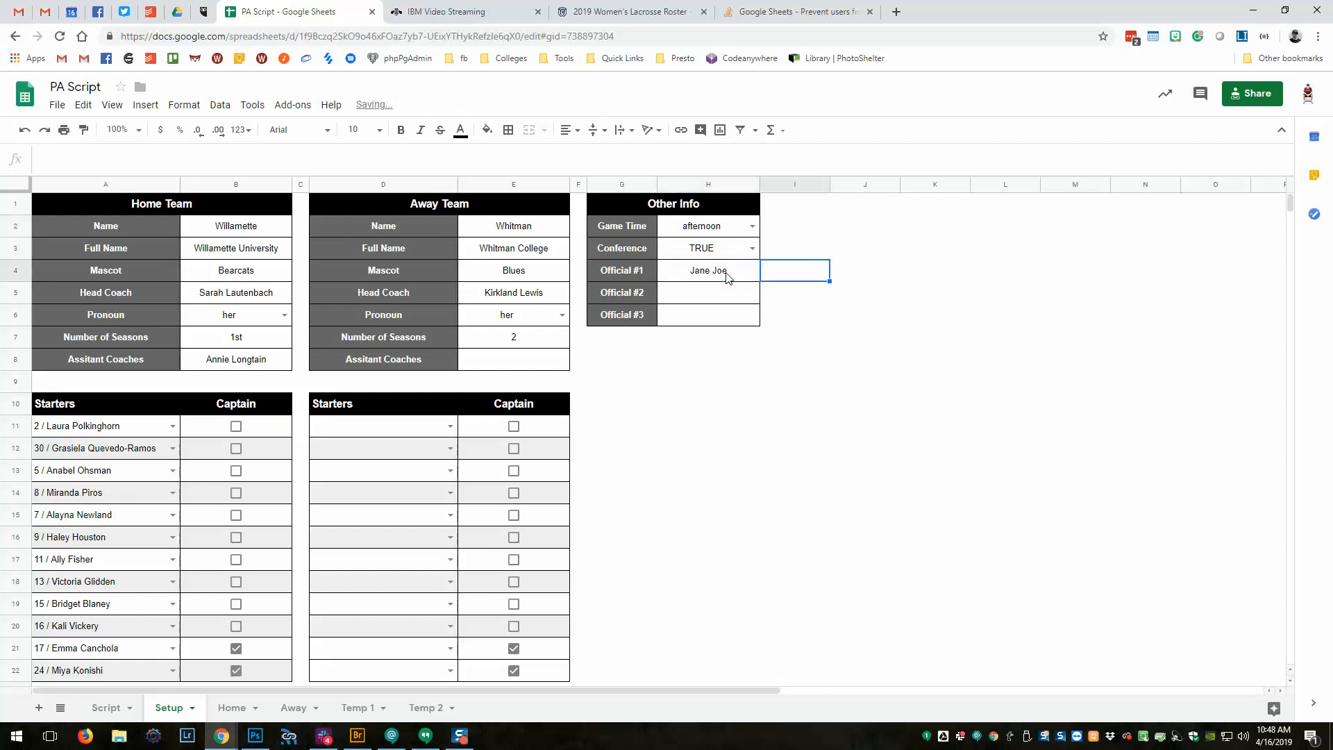
pyautogui.press('Return')
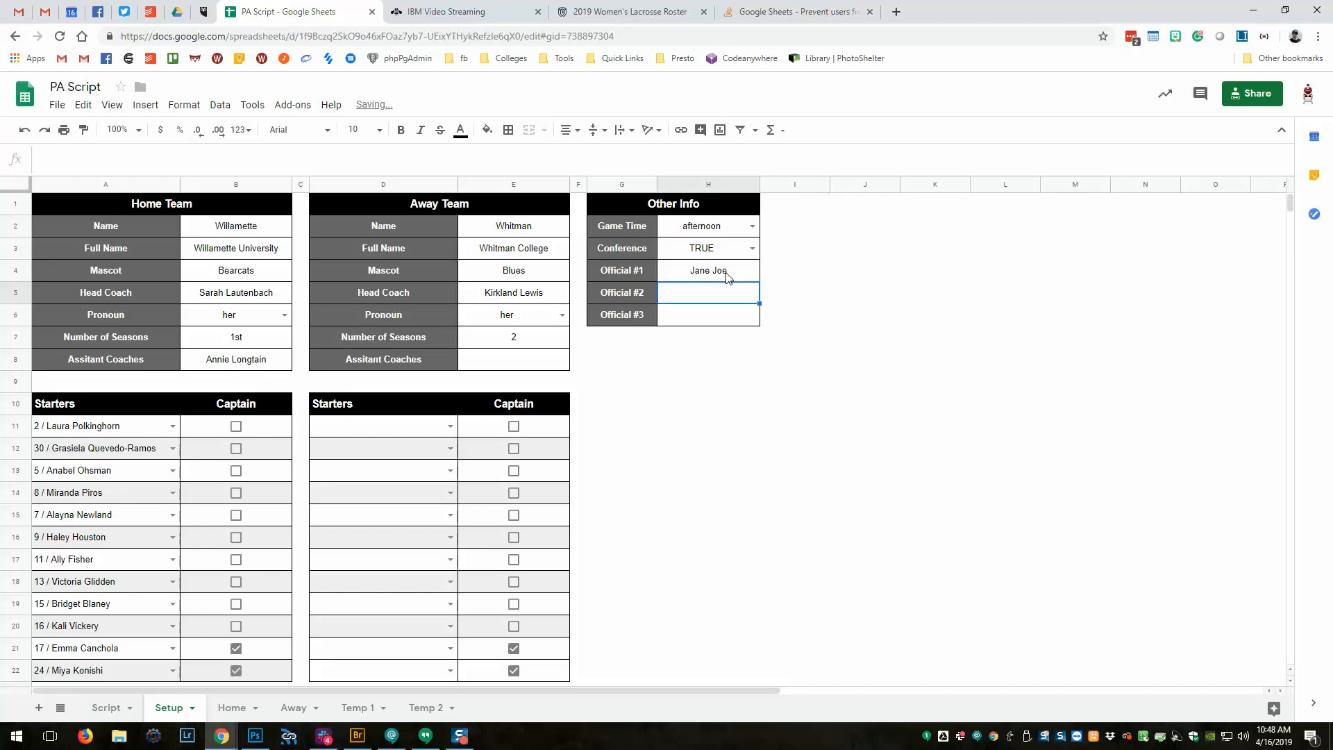
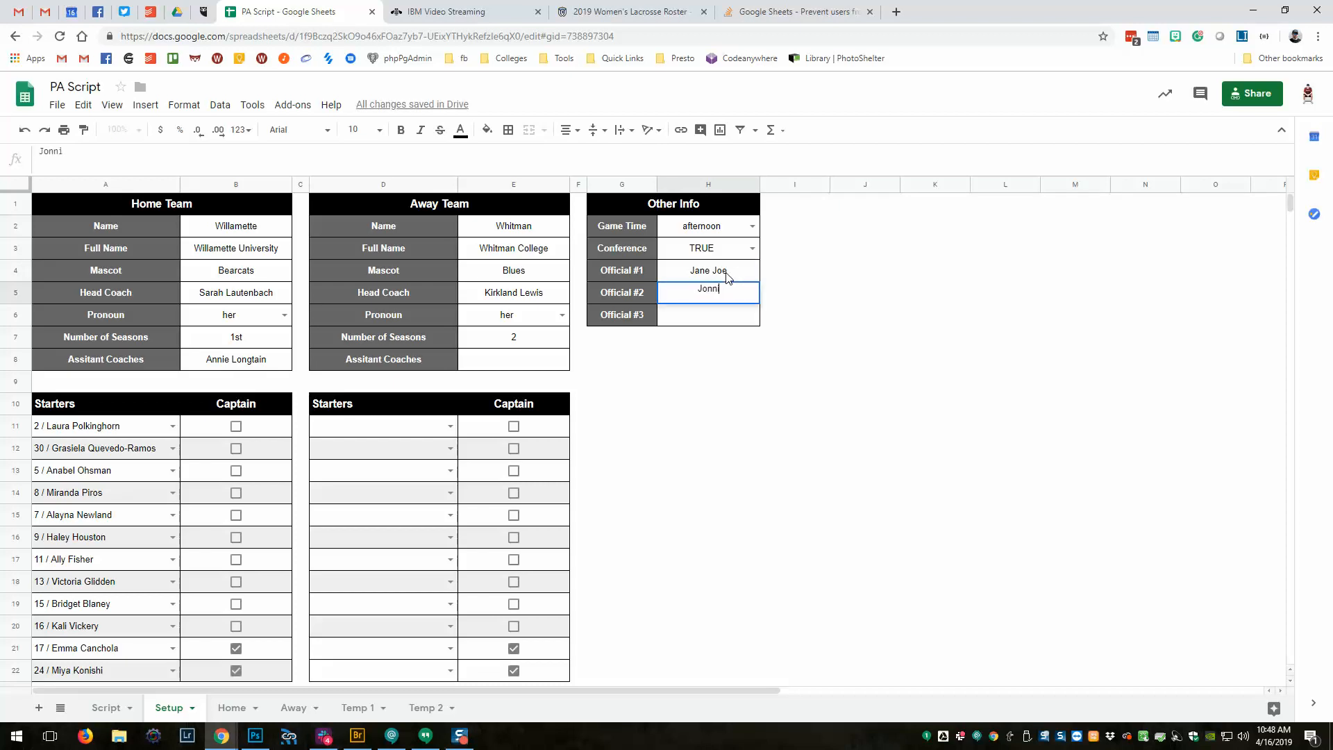
pyautogui.press('Return')
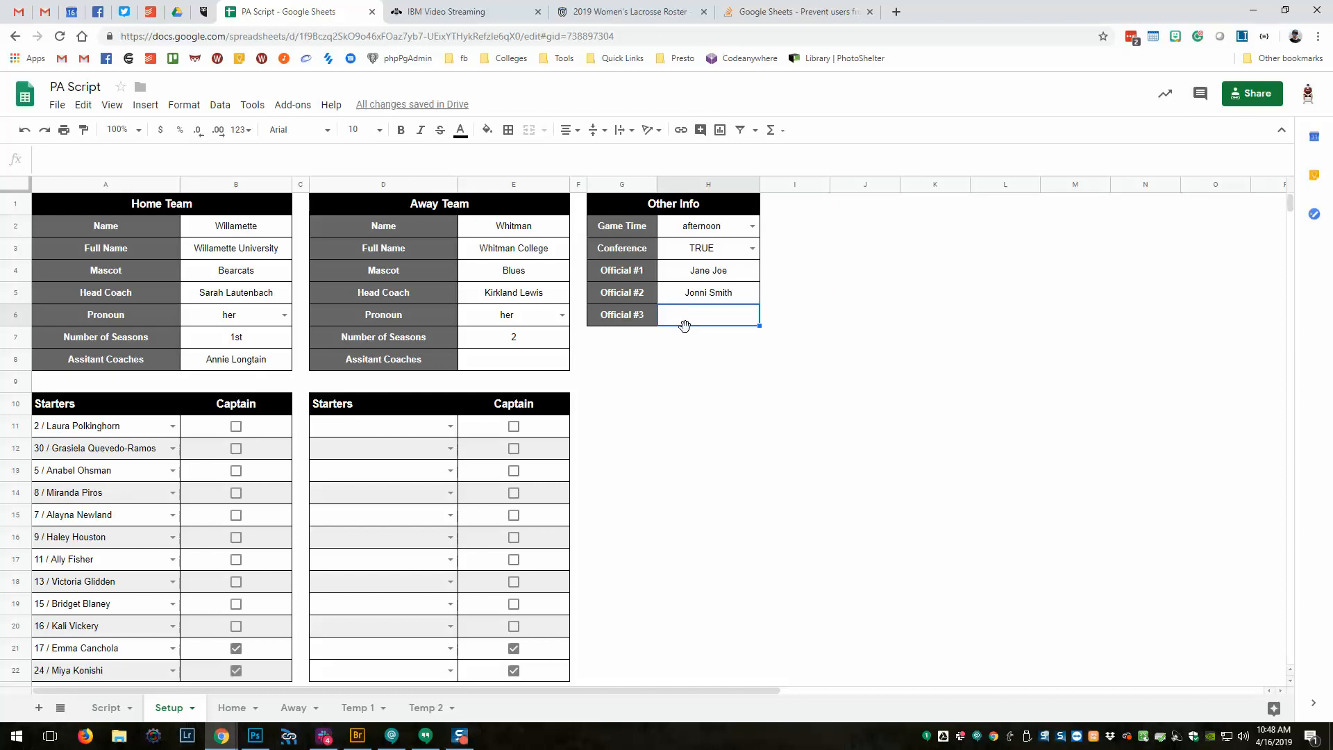
# Pick Away starters with roster numbers 1 through 5 in D11:D15.
pyautogui.scroll(-1, 384, 432)
pyautogui.click(393, 391)
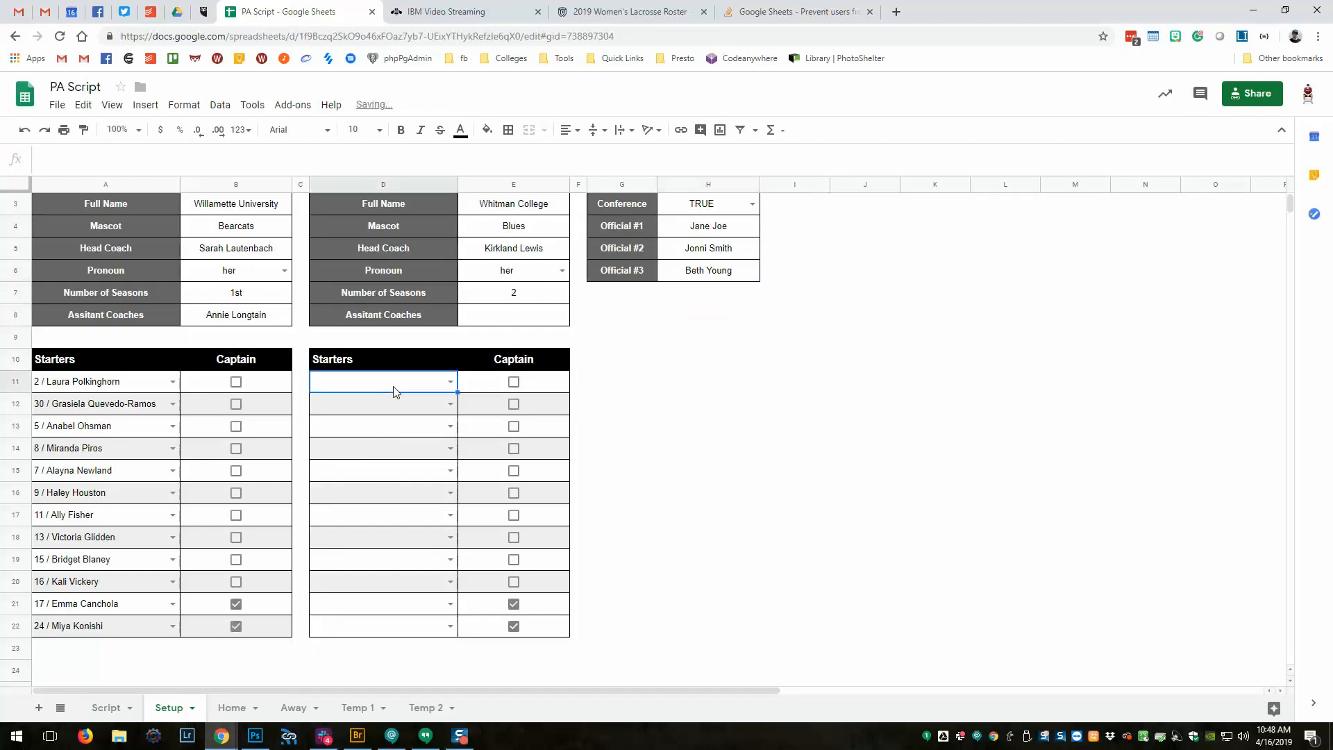
pyautogui.click(450, 383)
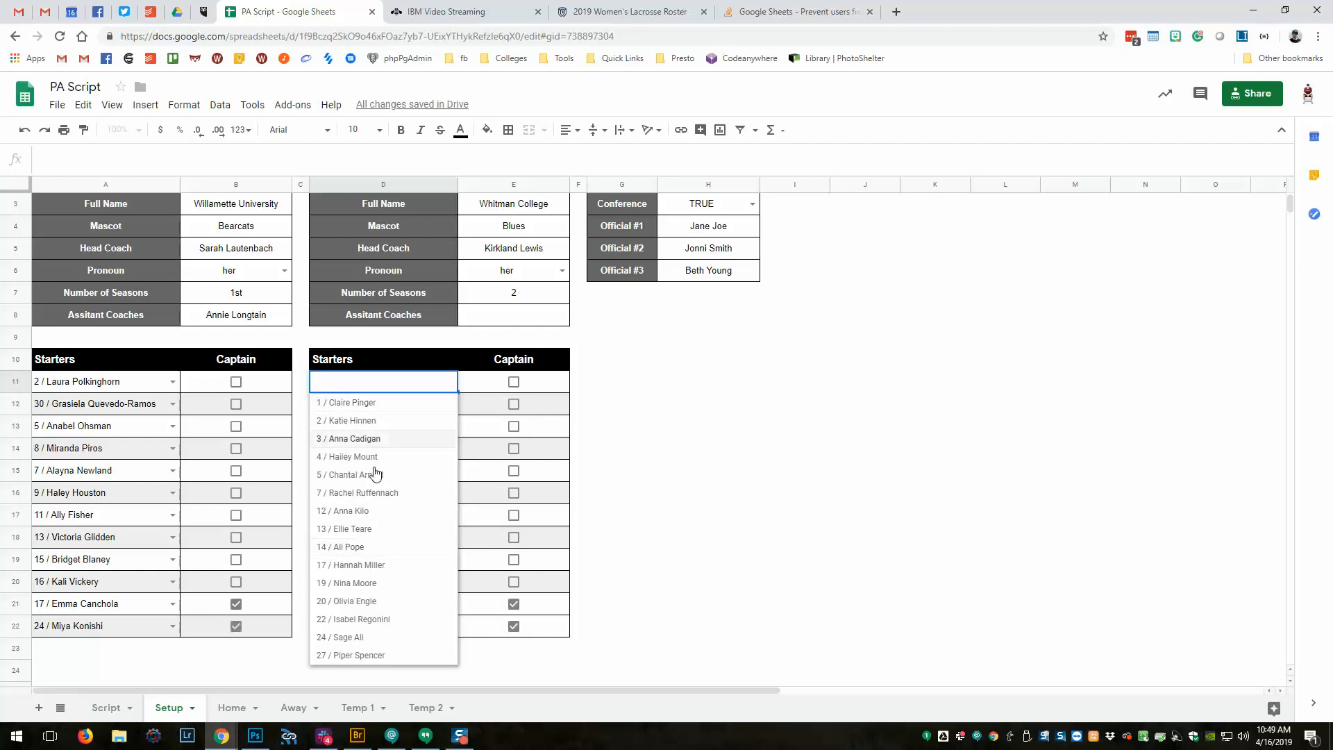
pyautogui.click(356, 404)
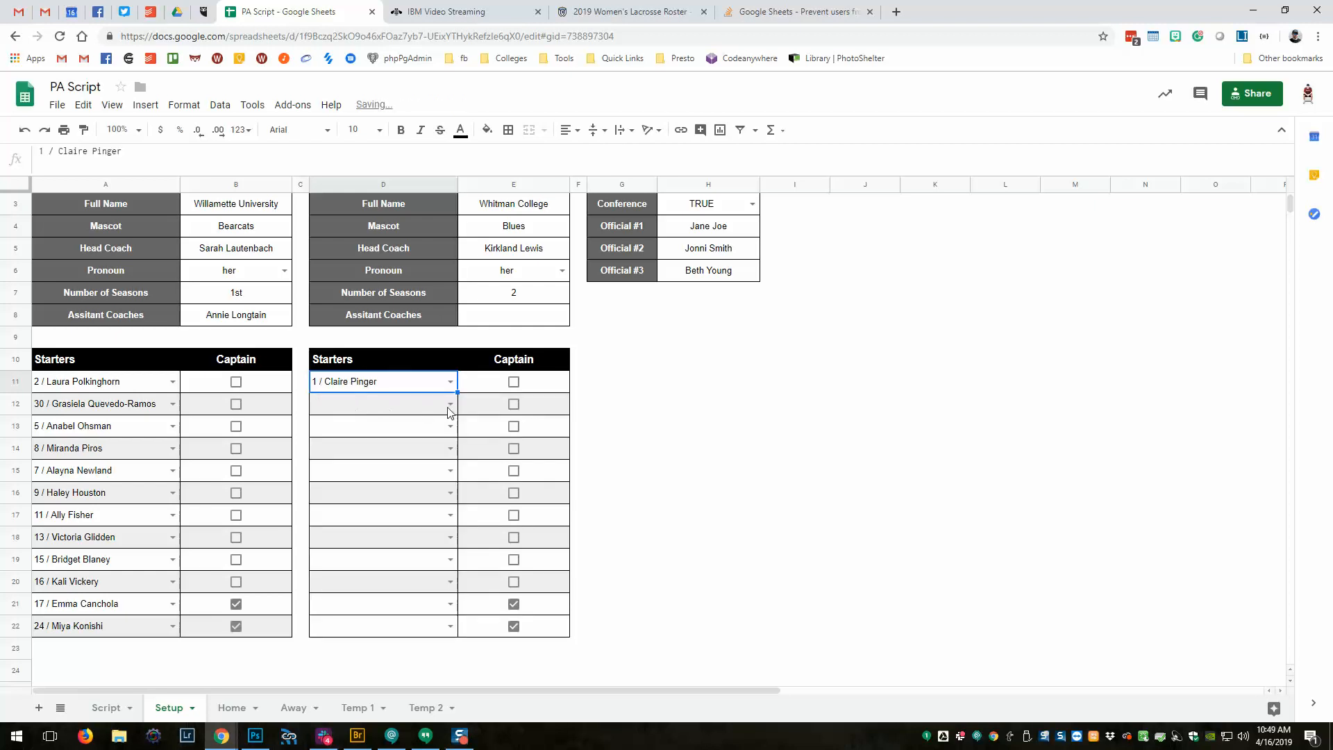
pyautogui.click(450, 404)
pyautogui.click(436, 444)
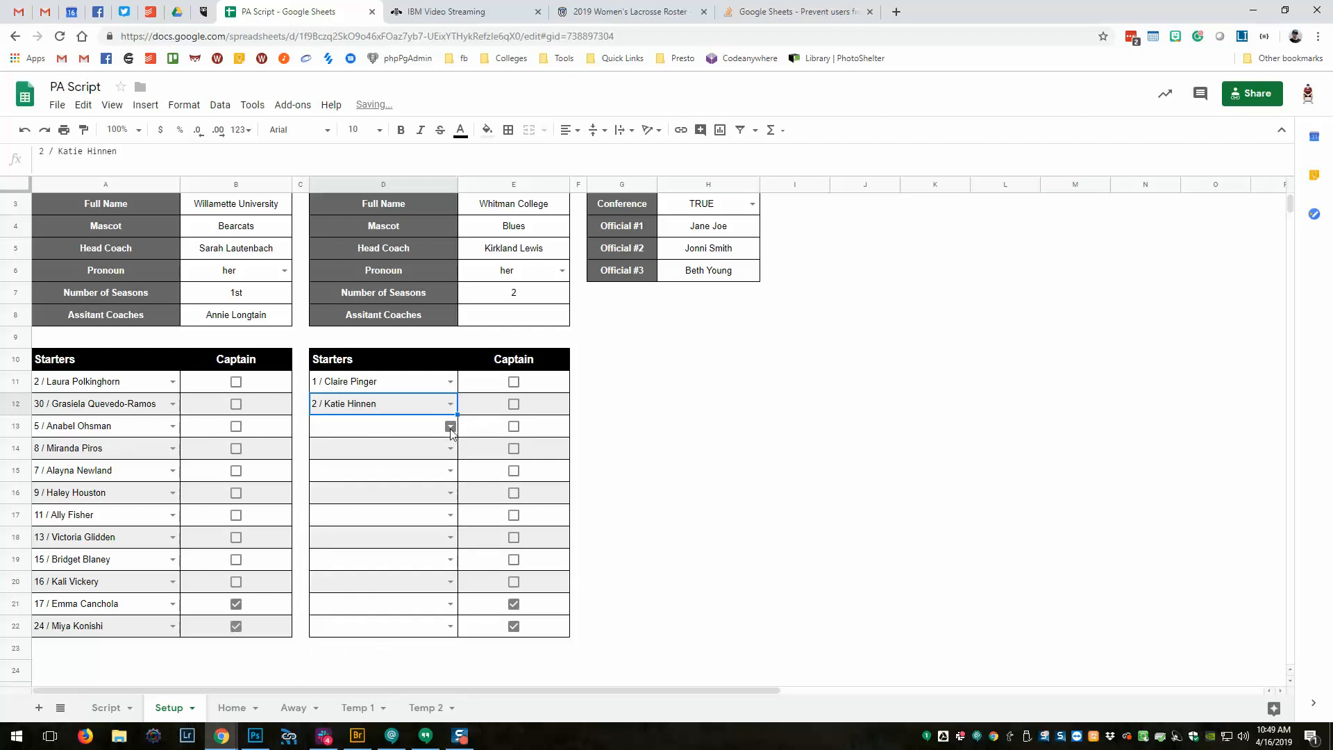
pyautogui.click(450, 426)
pyautogui.click(411, 484)
pyautogui.click(450, 448)
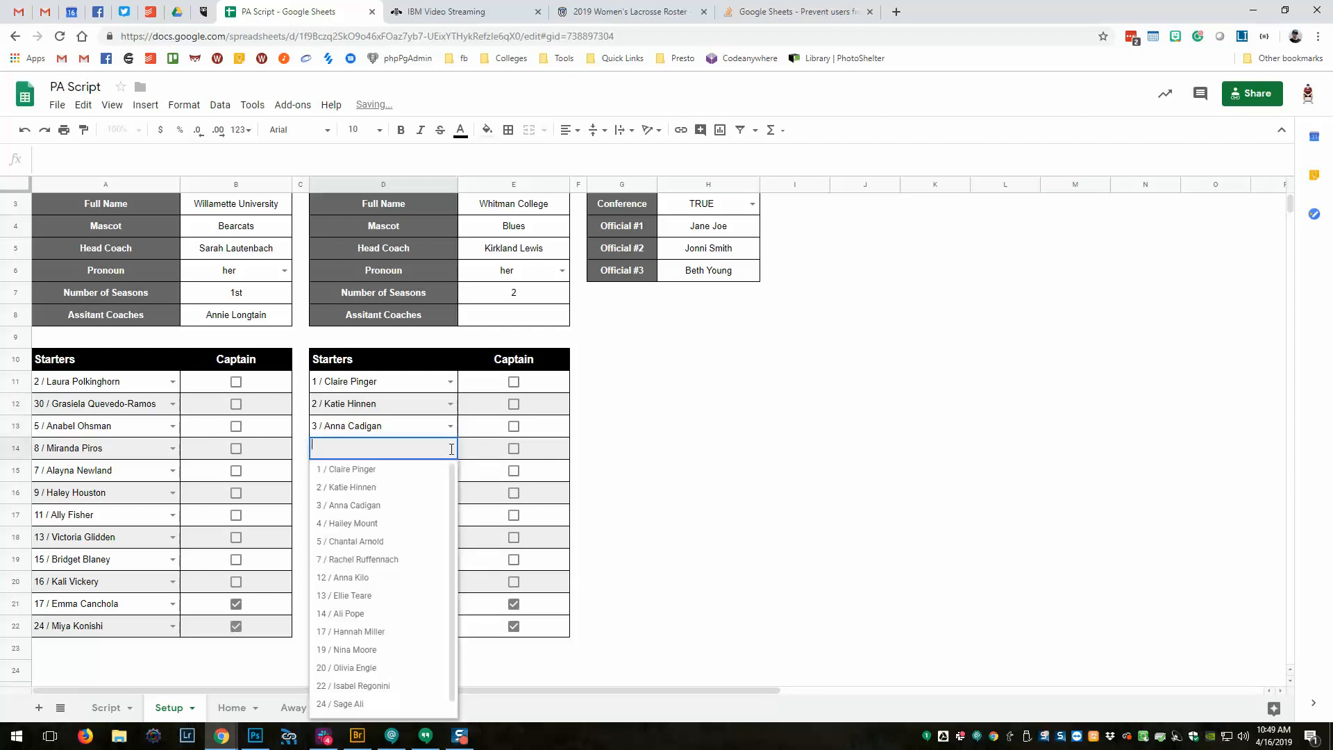
pyautogui.click(413, 520)
pyautogui.click(450, 470)
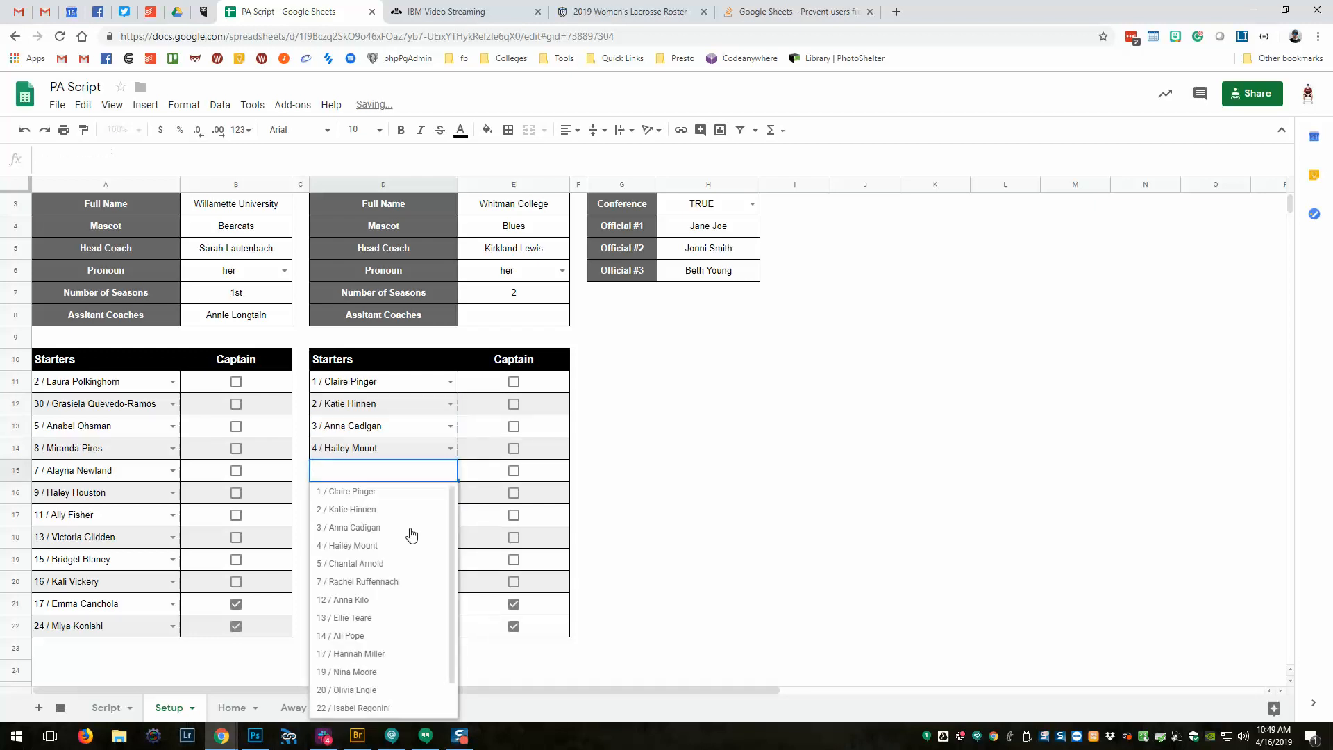
pyautogui.click(414, 560)
# Pick Away starters numbers 7, 12, 13, 17, 19, 20 and 24 in D16:D22.
pyautogui.scroll(-1, 413, 452)
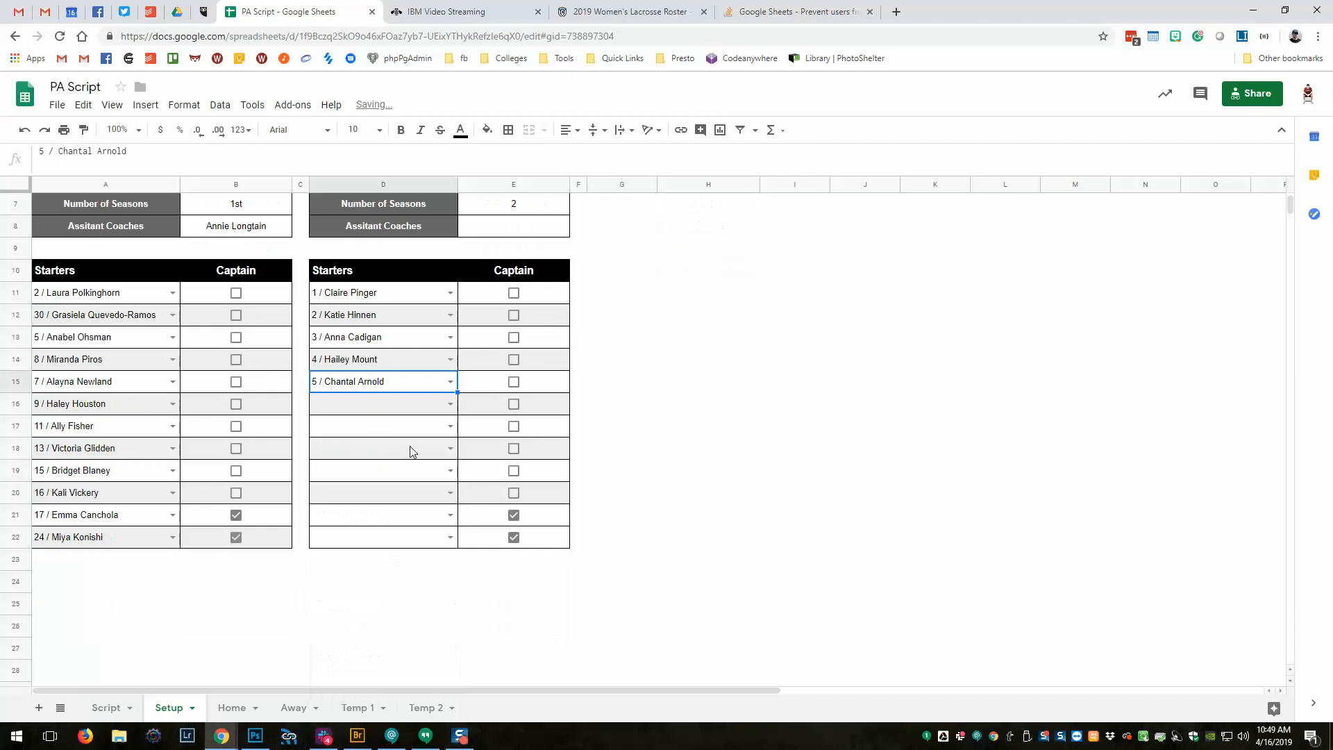
pyautogui.click(450, 403)
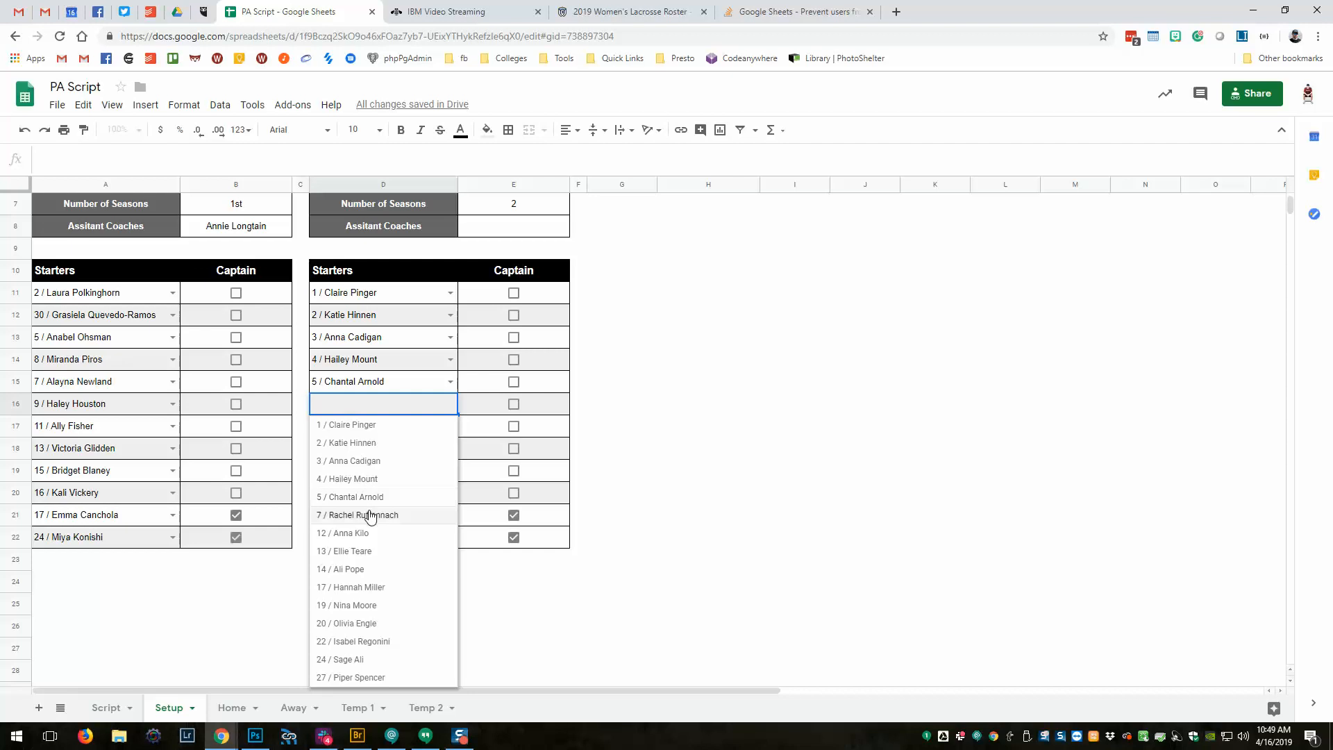
pyautogui.click(371, 515)
pyautogui.click(451, 429)
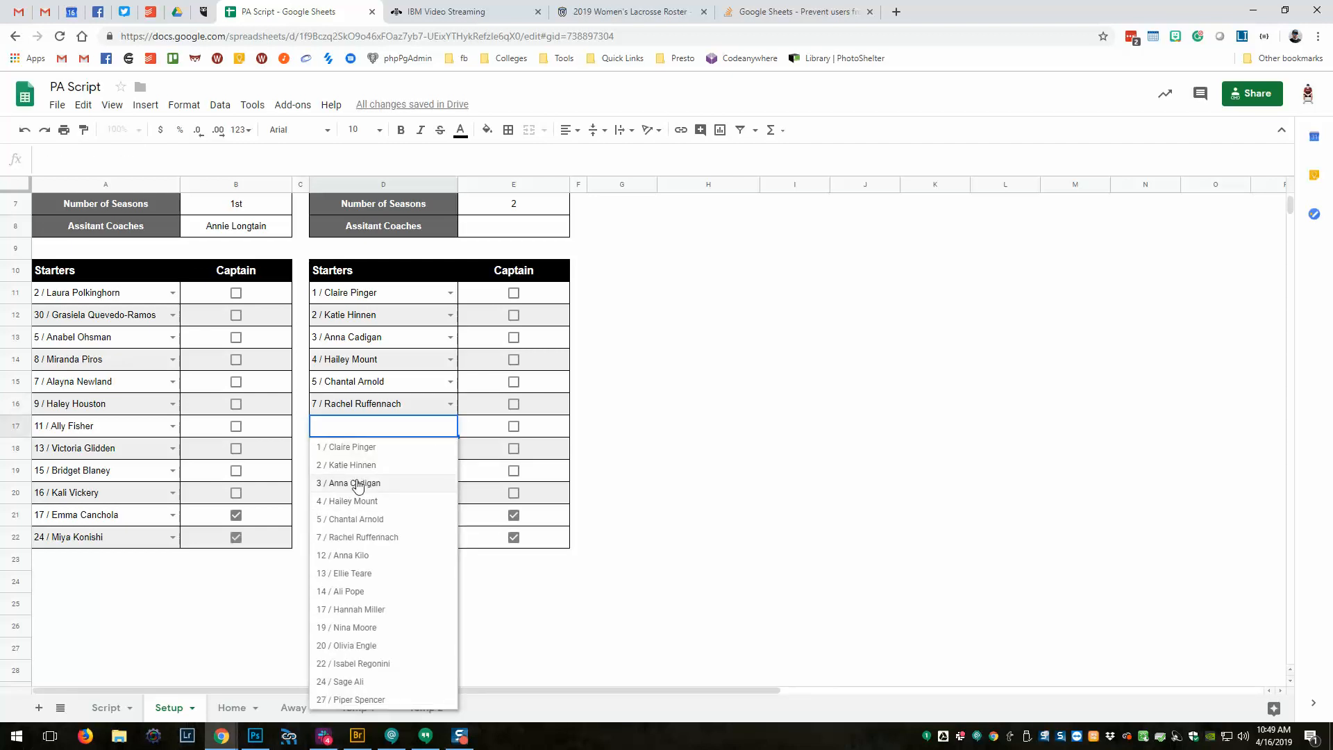
pyautogui.click(350, 556)
pyautogui.click(449, 449)
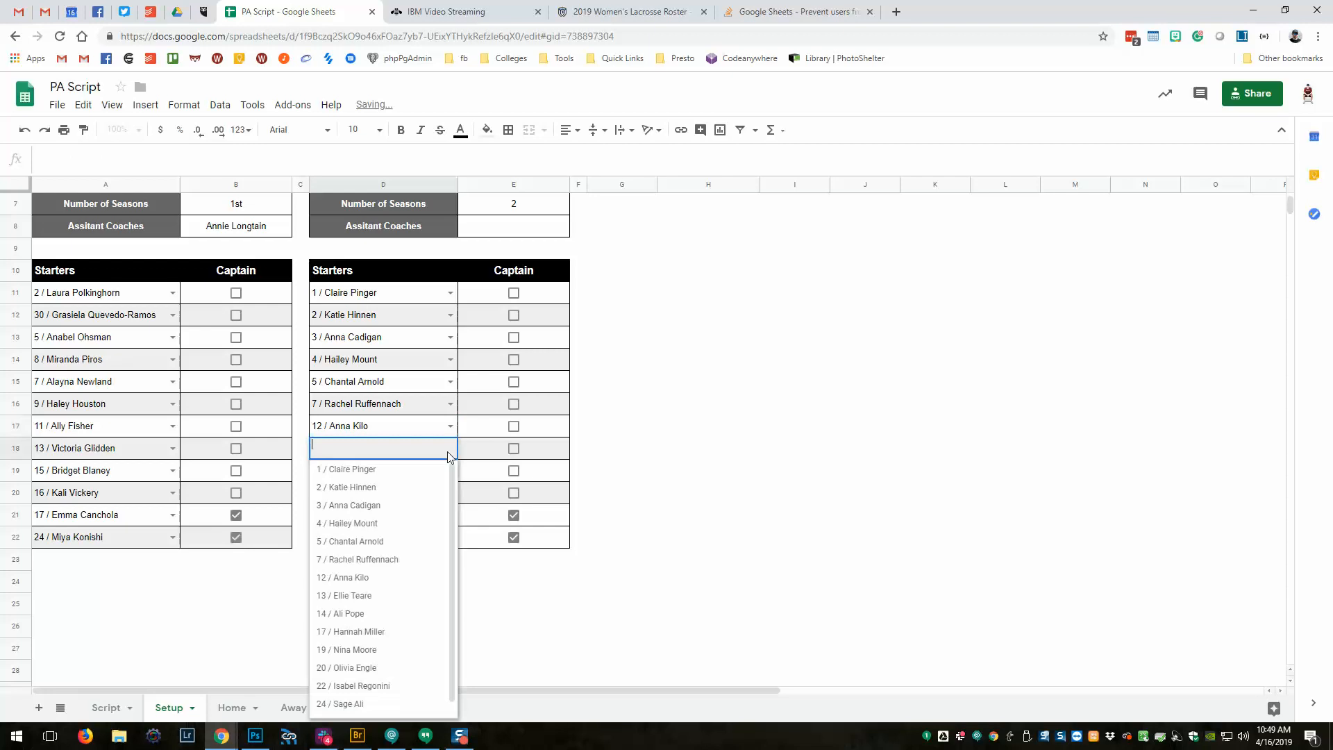
pyautogui.click(371, 595)
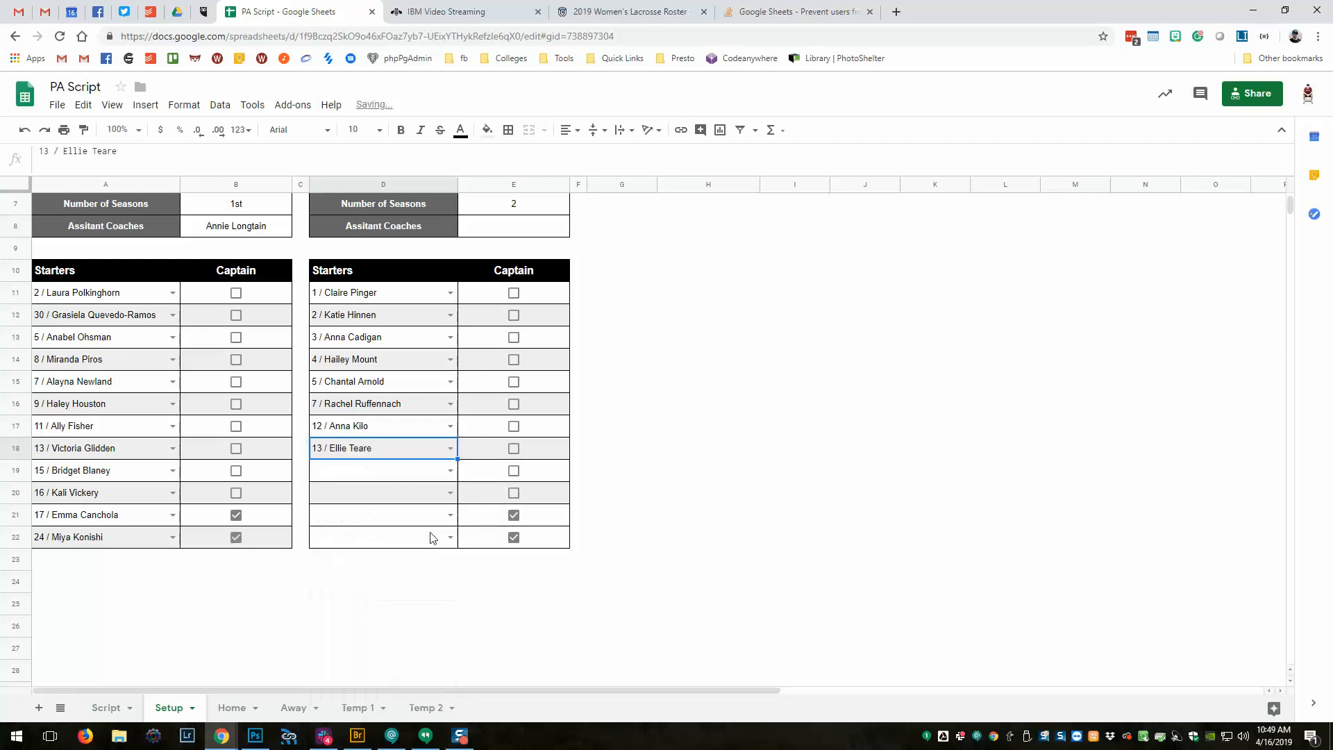
pyautogui.click(450, 472)
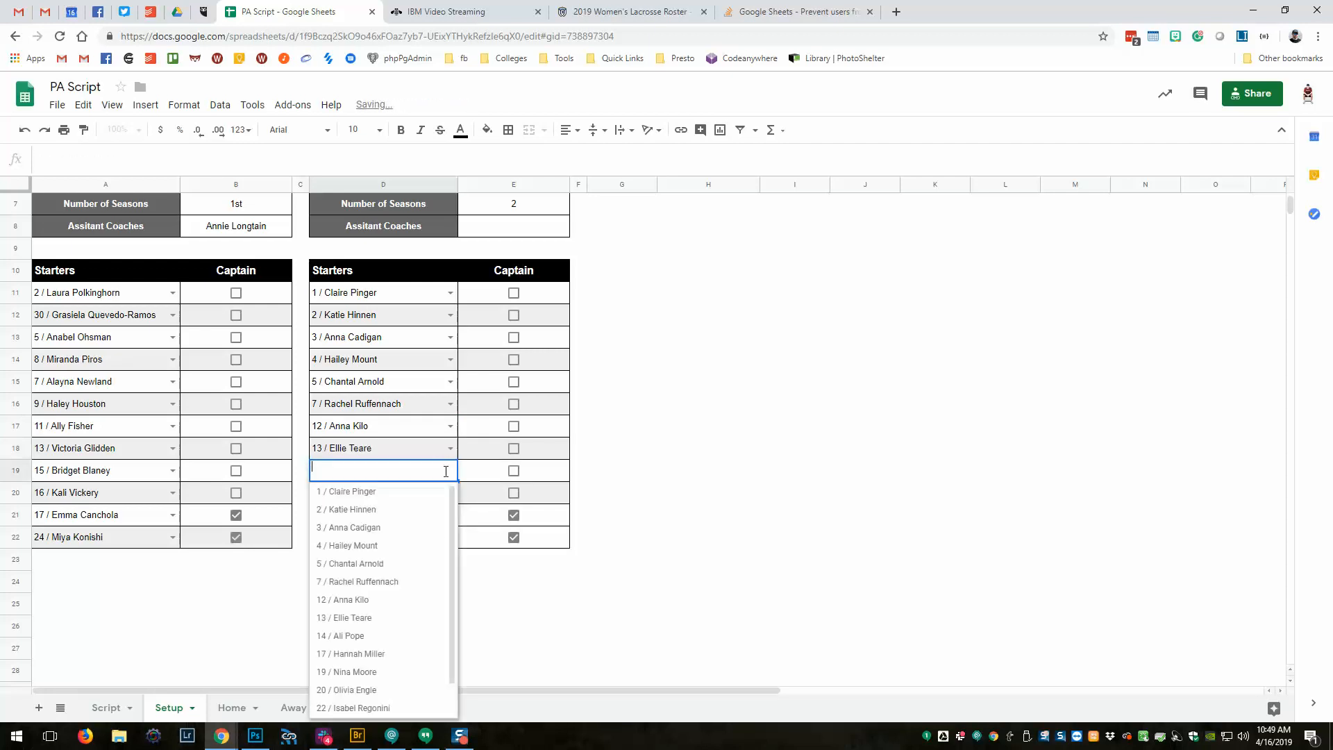
pyautogui.click(354, 653)
pyautogui.click(450, 492)
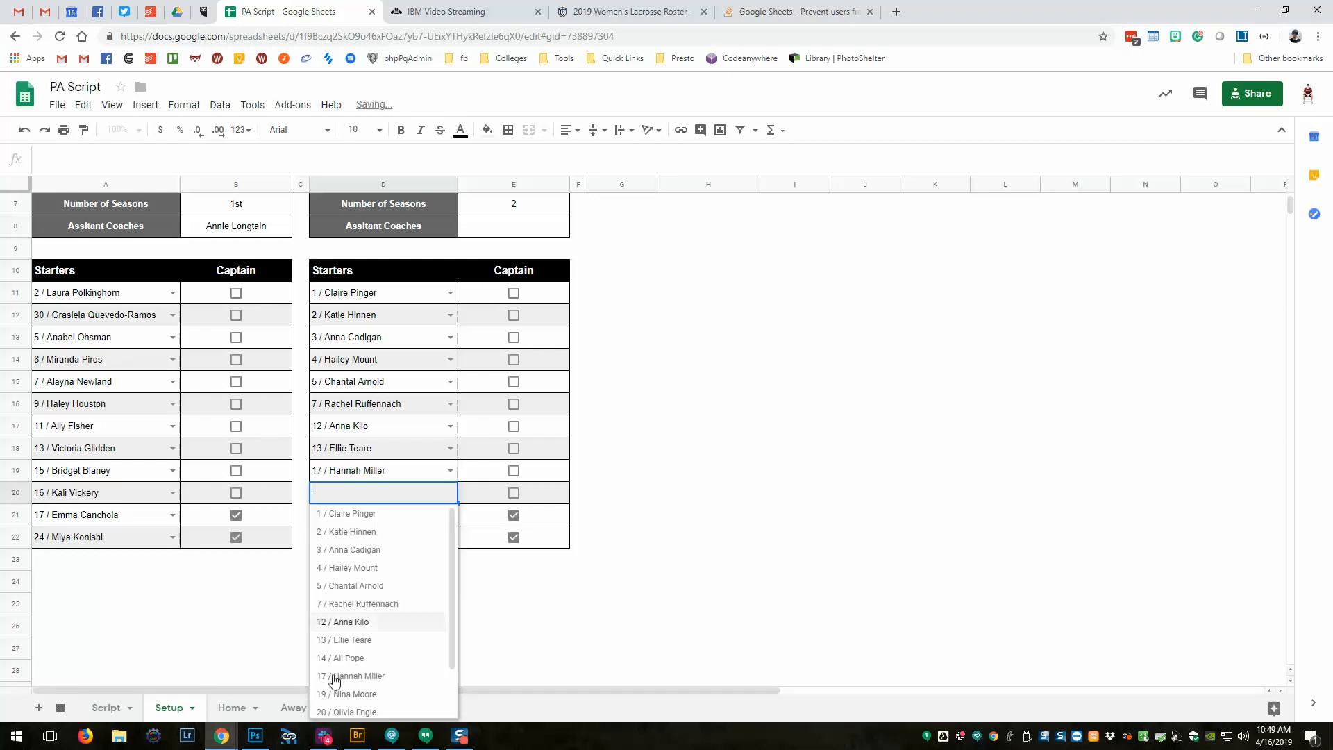
pyautogui.click(343, 694)
pyautogui.click(439, 518)
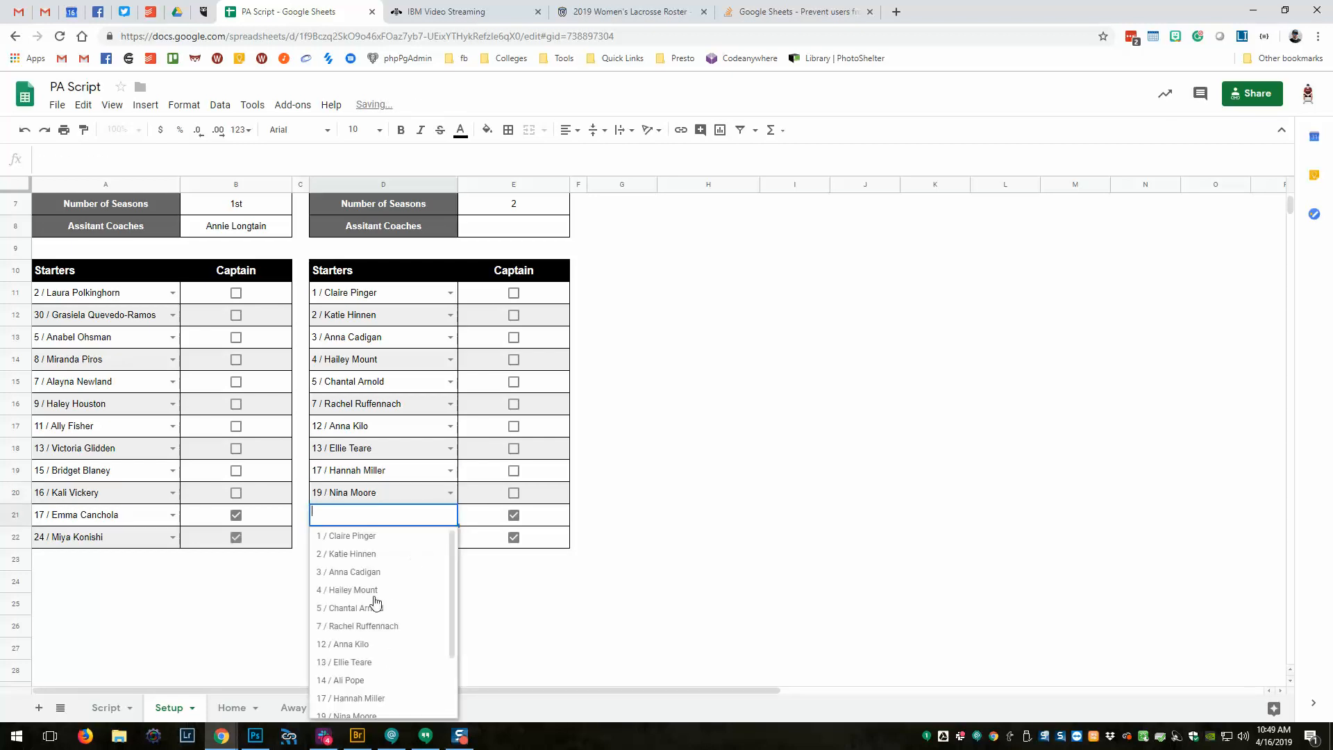
pyautogui.scroll(-3, 344, 677)
pyautogui.click(354, 656)
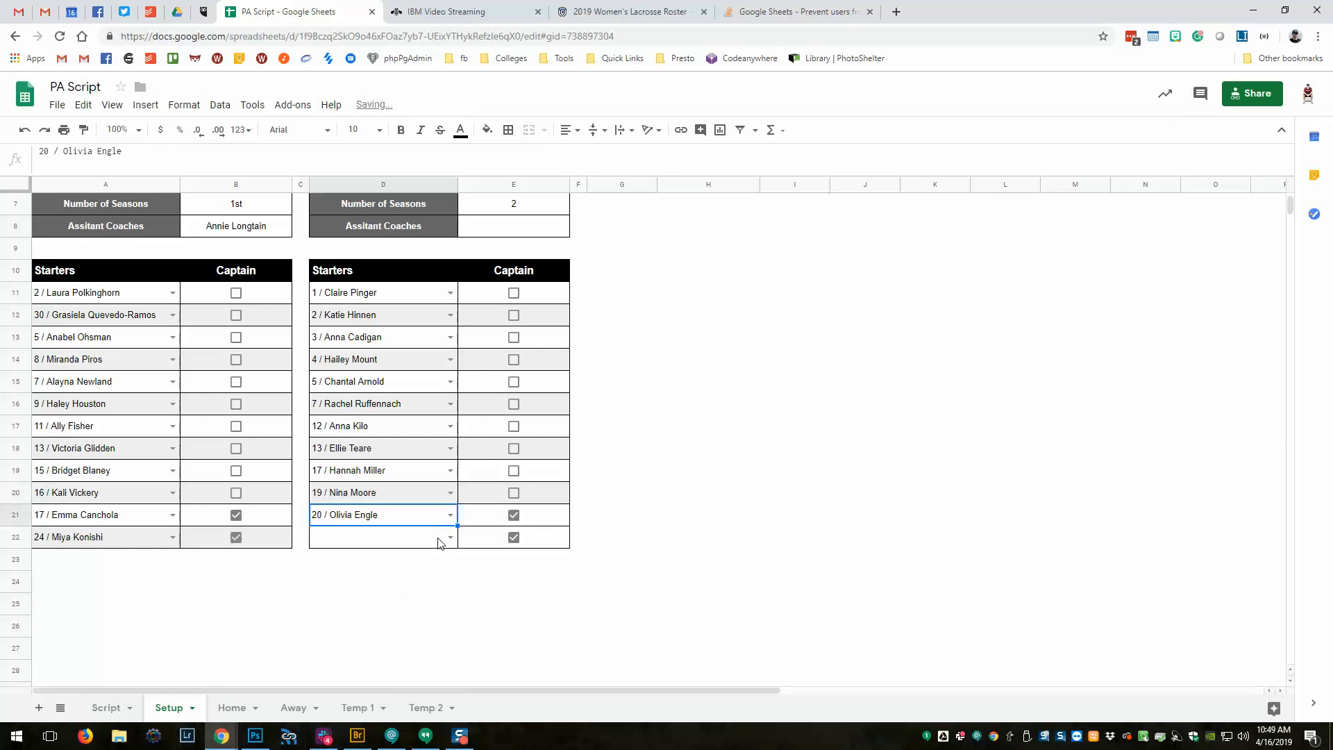
pyautogui.click(447, 539)
pyautogui.scroll(-3, 341, 669)
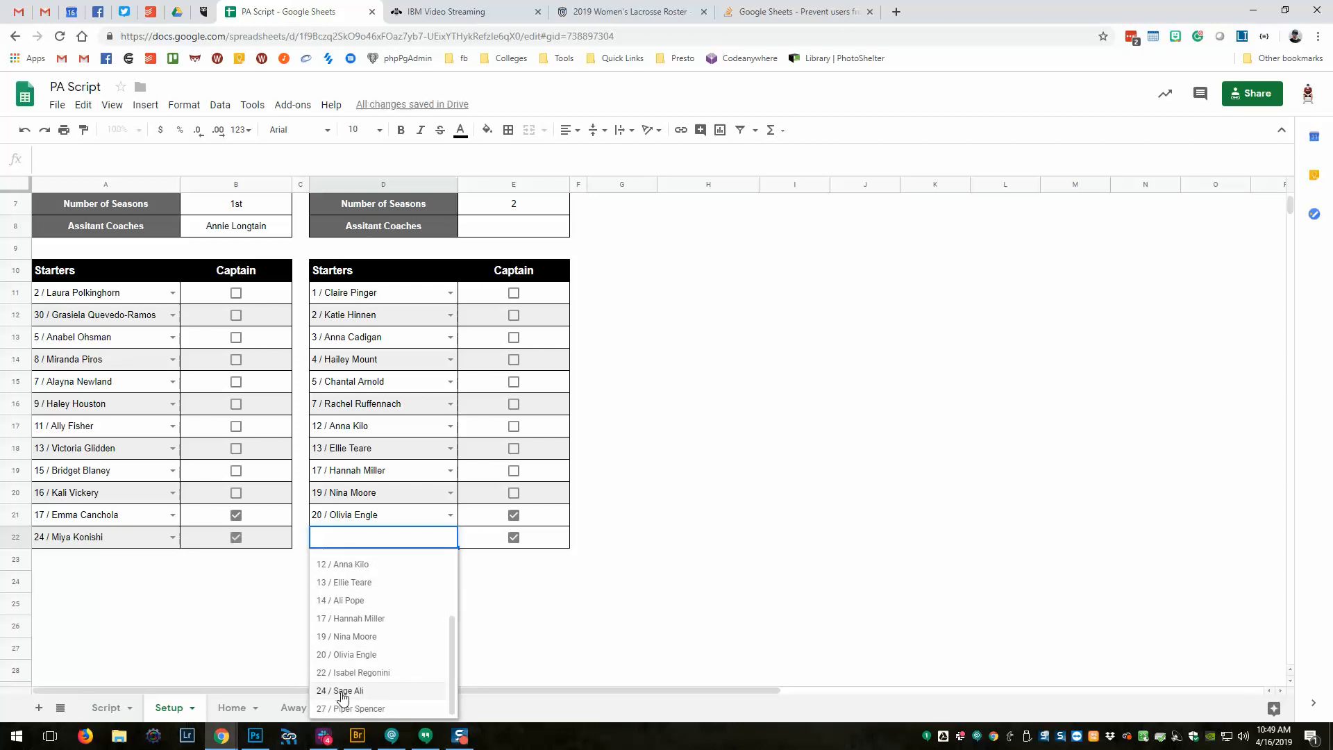
pyautogui.click(340, 691)
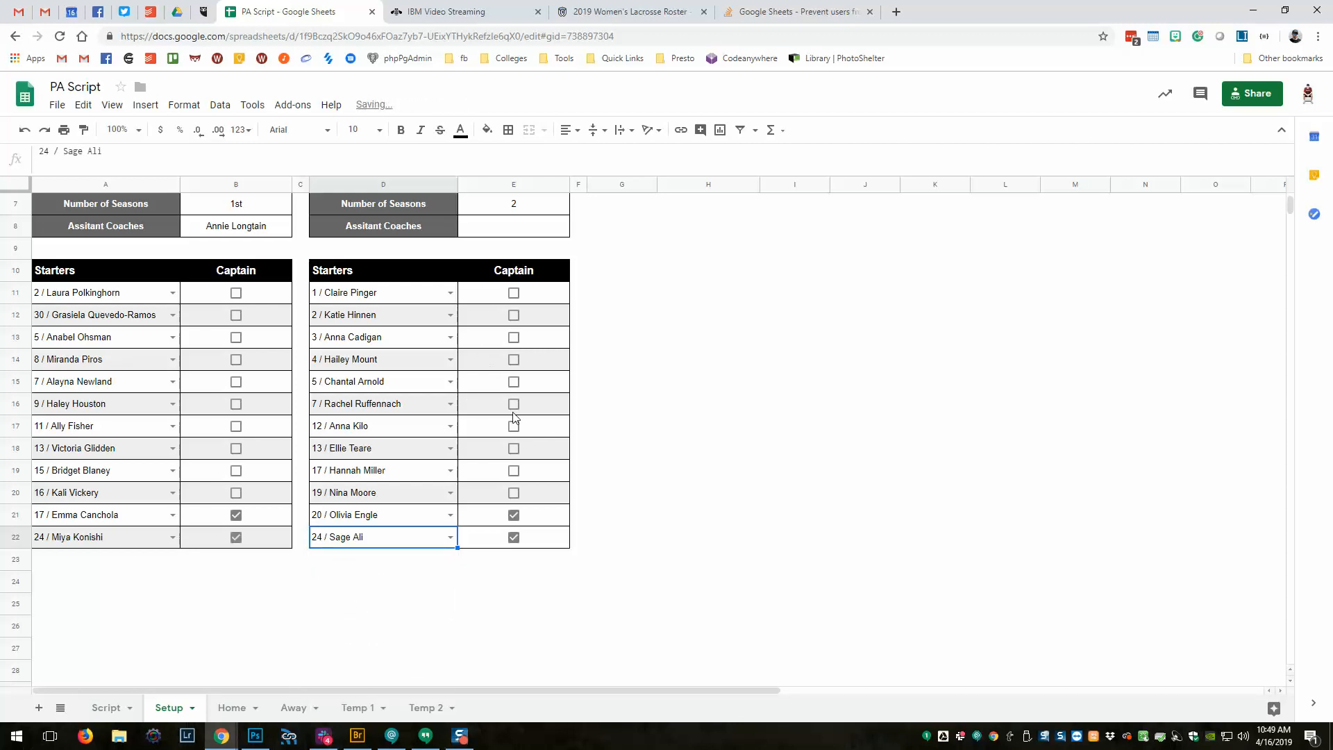
# Mark starters 19, 20 and 24 as captains in E20:E22.
pyautogui.click(512, 538)
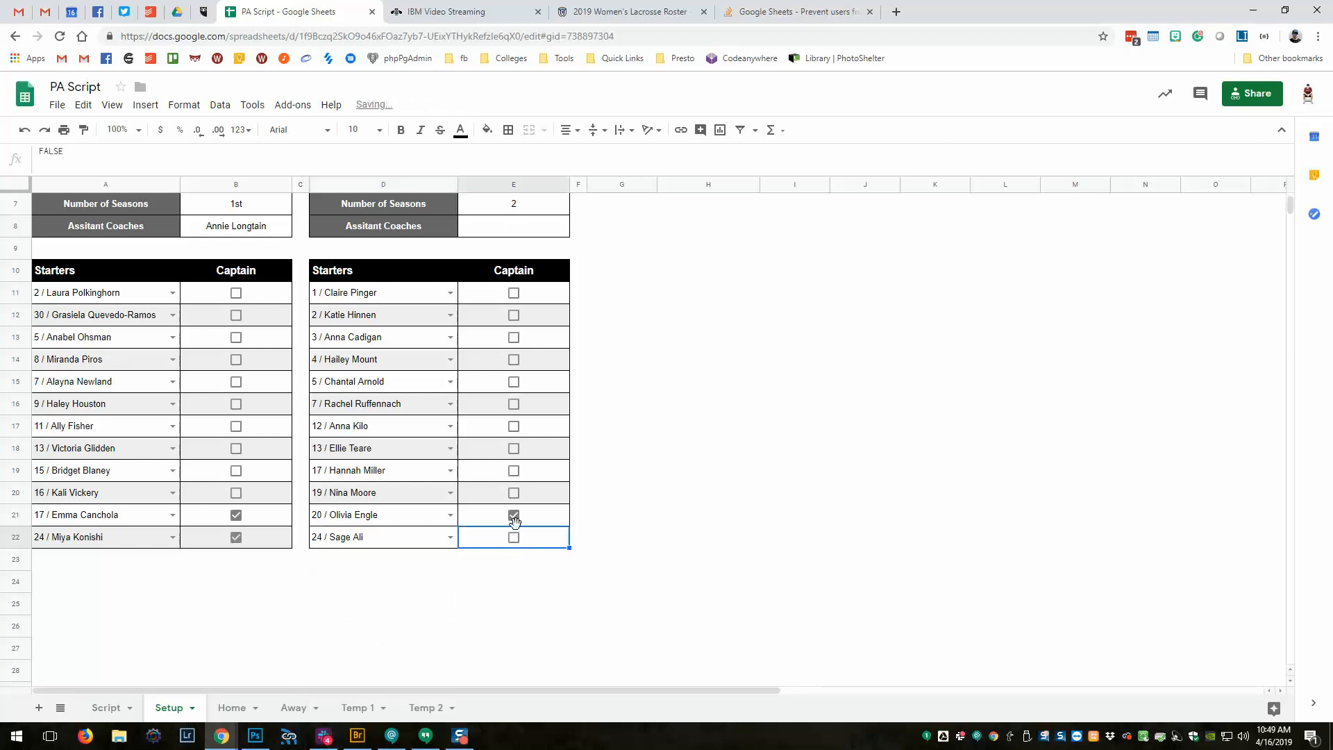
pyautogui.click(513, 516)
pyautogui.click(513, 538)
pyautogui.click(514, 515)
pyautogui.click(514, 494)
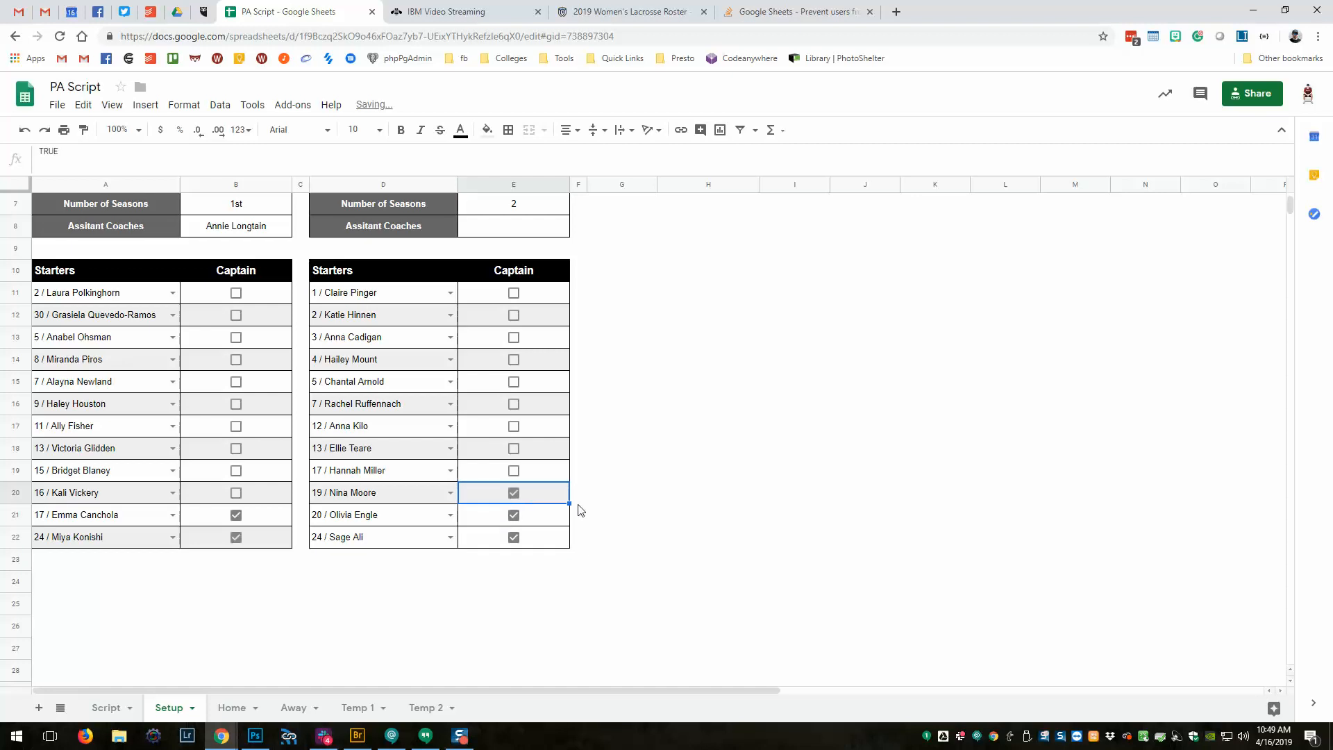
pyautogui.scroll(2, 580, 514)
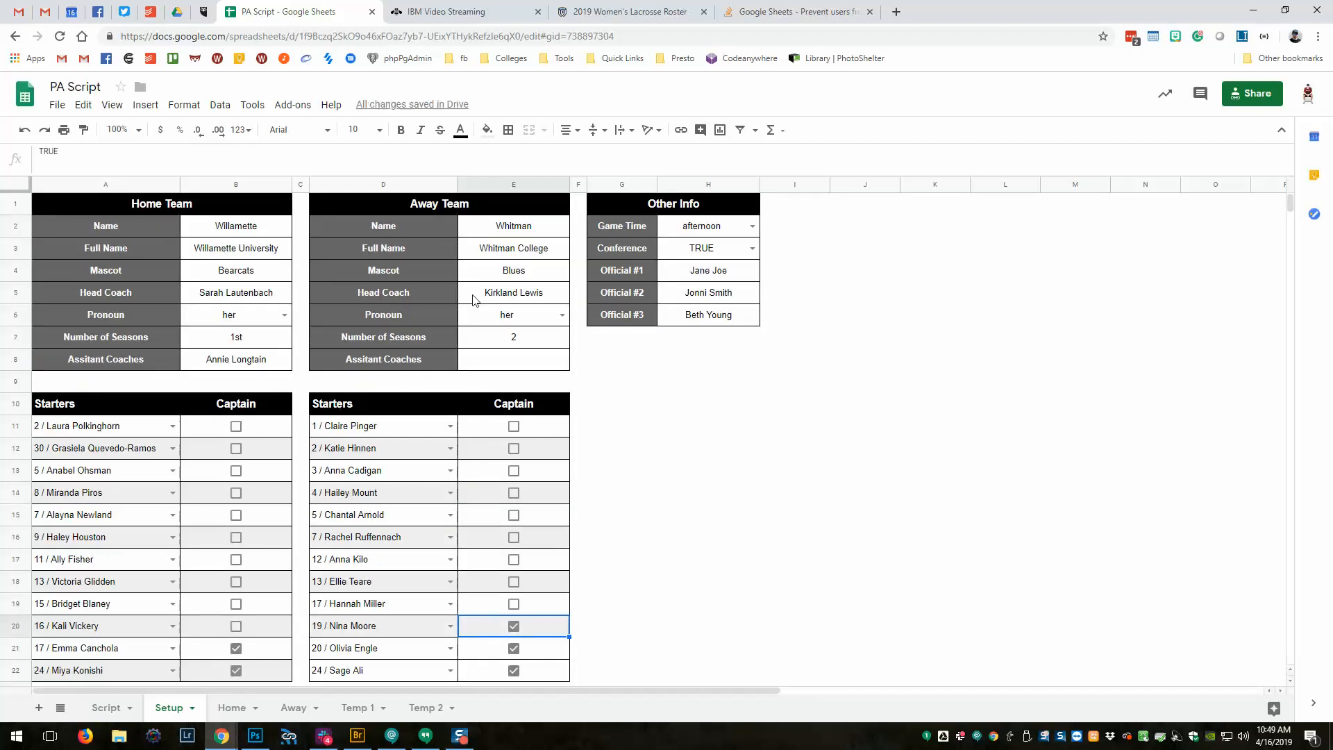
# View the Script sheet and inspect the VLOOKUP formula behind starter number 5's announcement line.
pyautogui.scroll(-2, 327, 615)
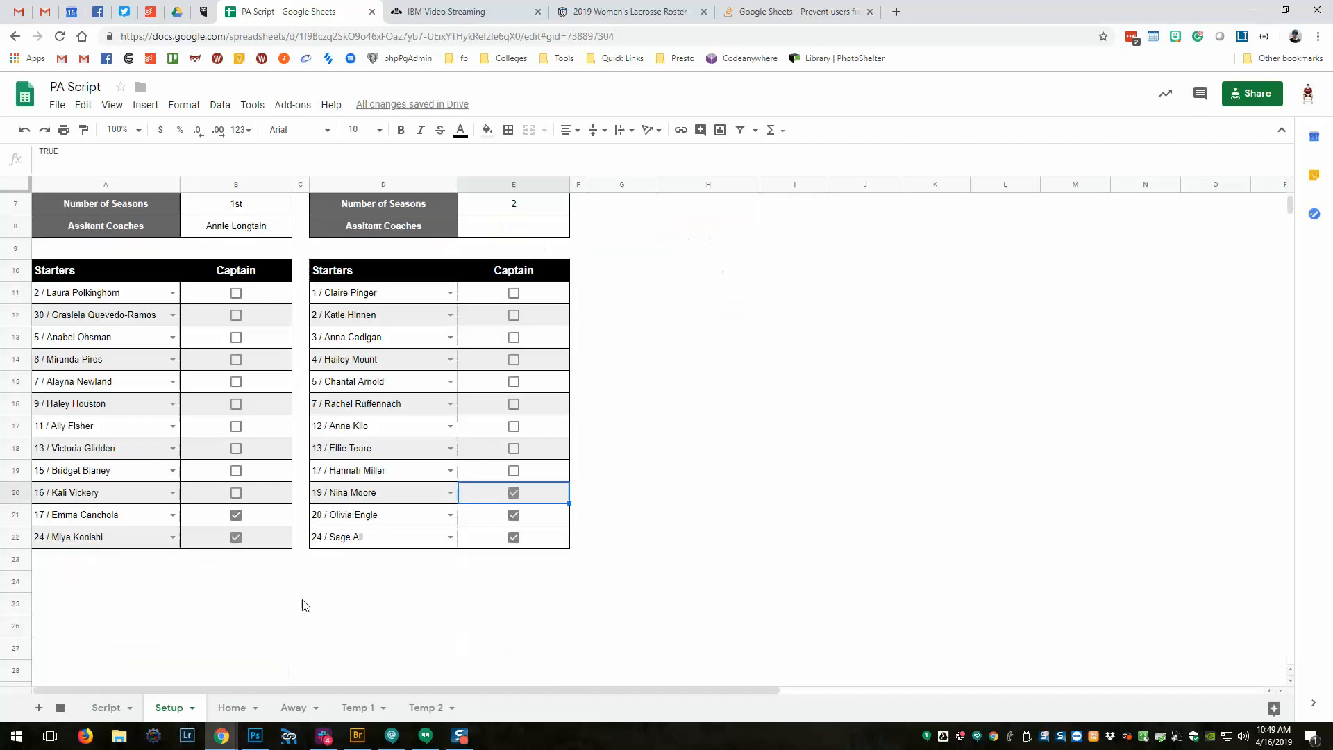
pyautogui.click(111, 710)
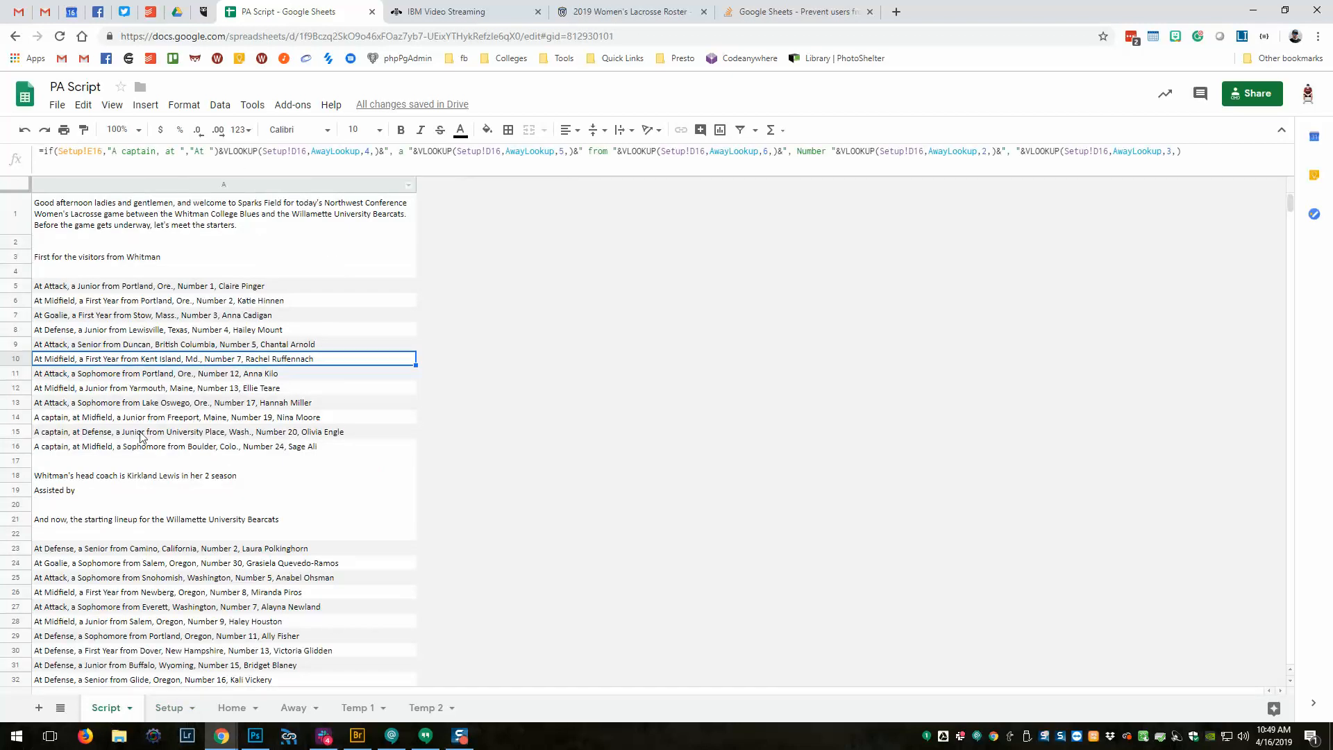
pyautogui.click(222, 345)
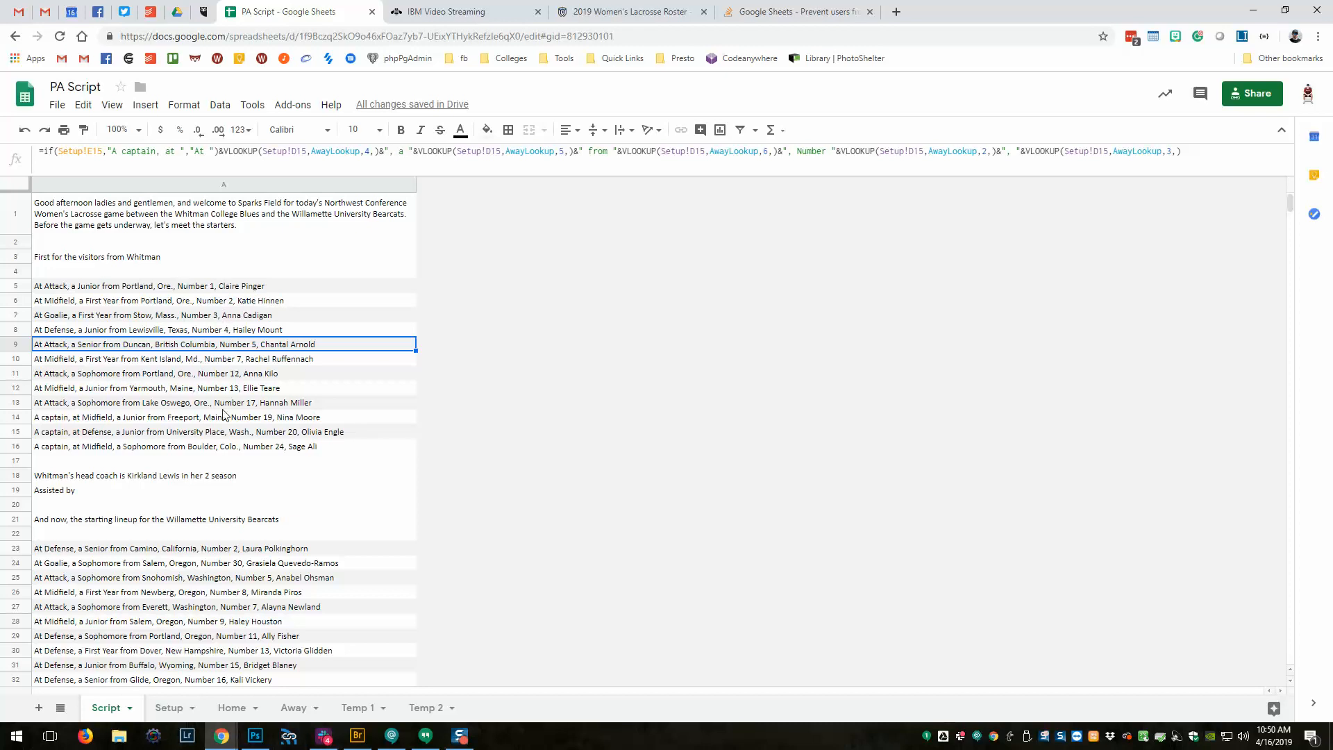
pyautogui.scroll(-5, 223, 415)
pyautogui.scroll(5, 223, 415)
pyautogui.scroll(-5, 224, 410)
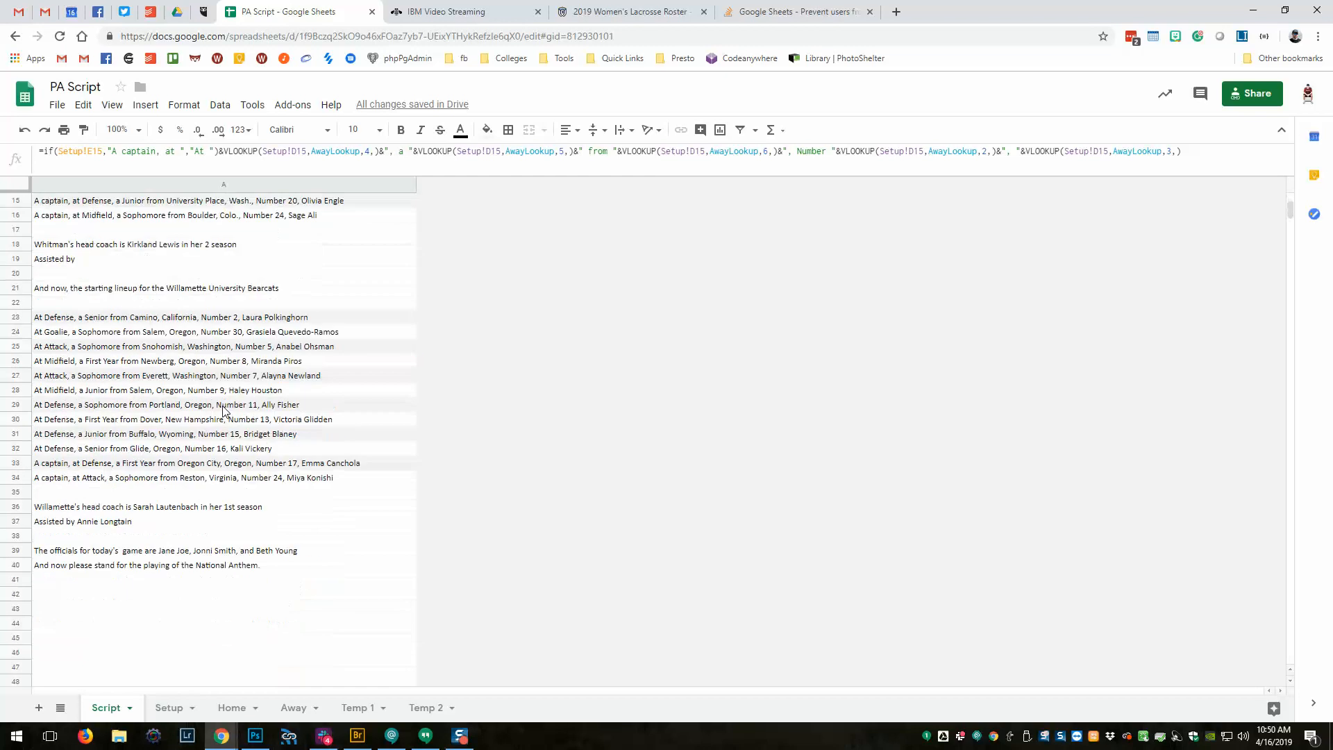
pyautogui.scroll(5, 223, 415)
pyautogui.scroll(-1, 269, 484)
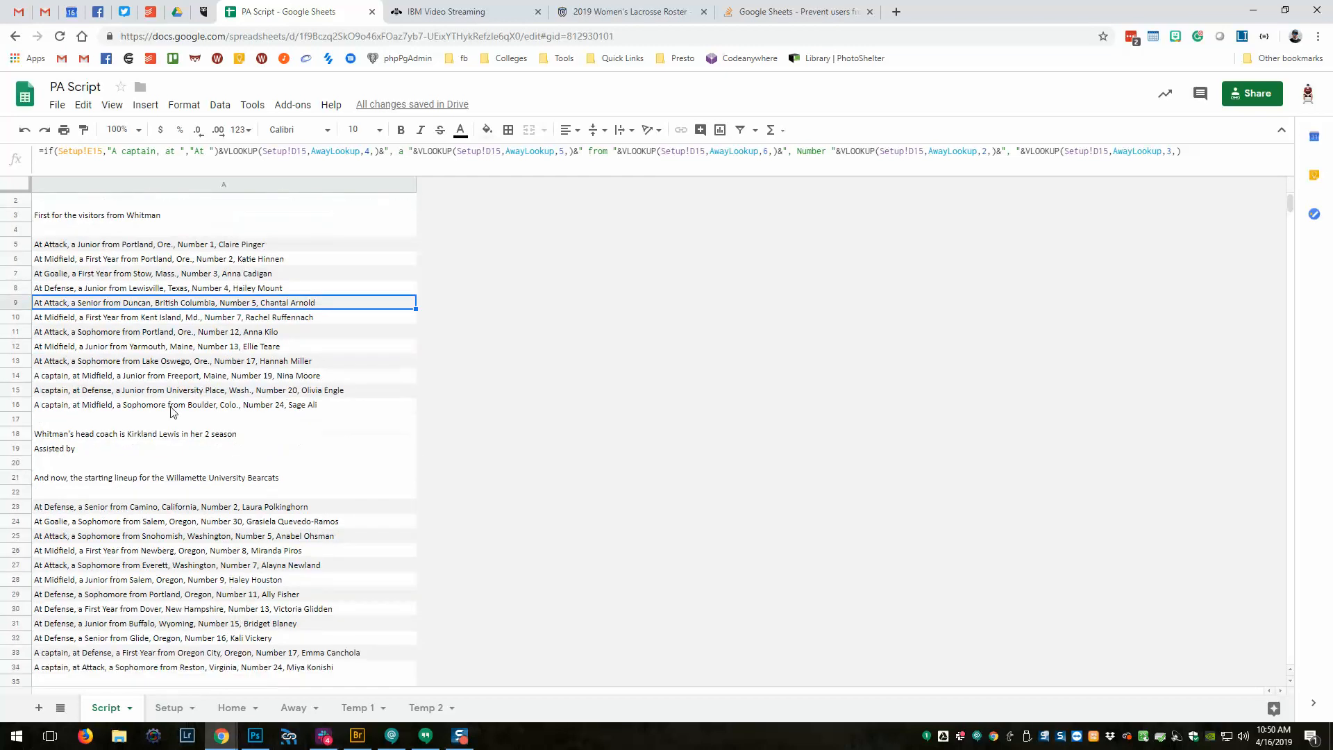
pyautogui.scroll(1, 269, 484)
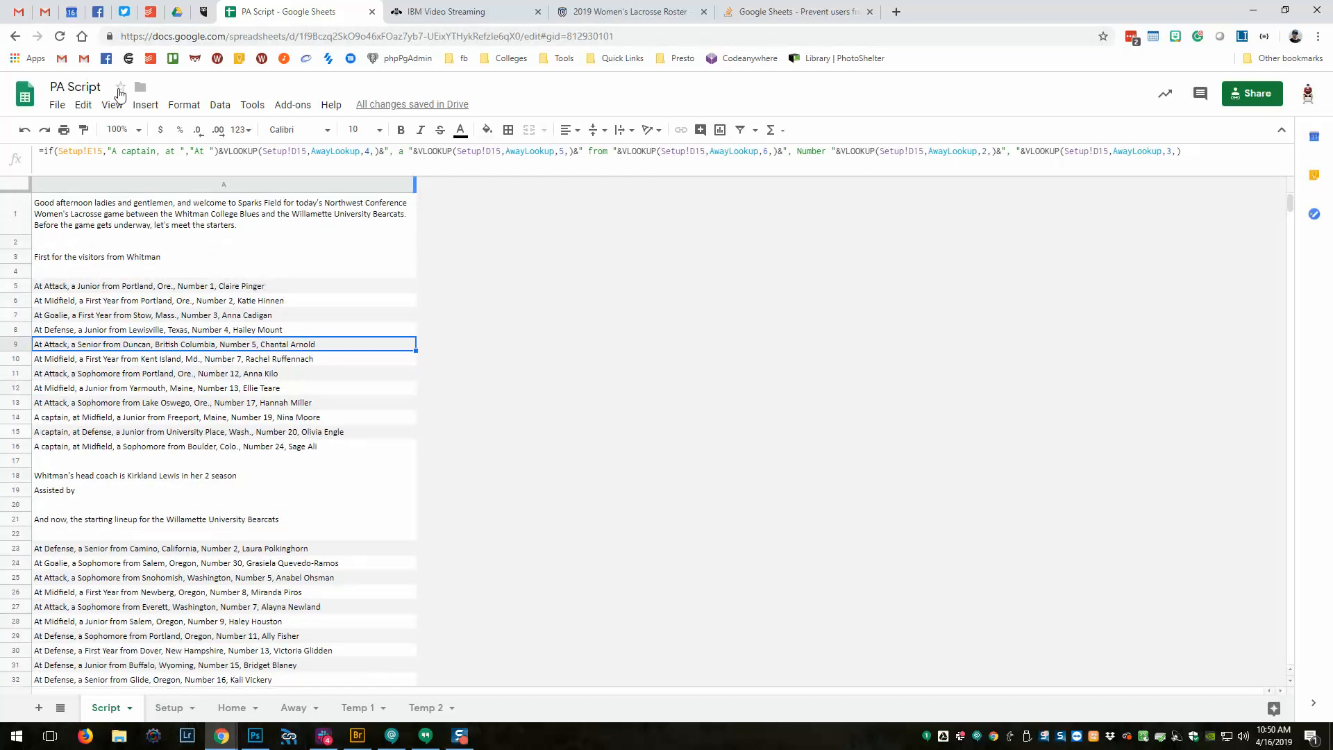
pyautogui.click(64, 130)
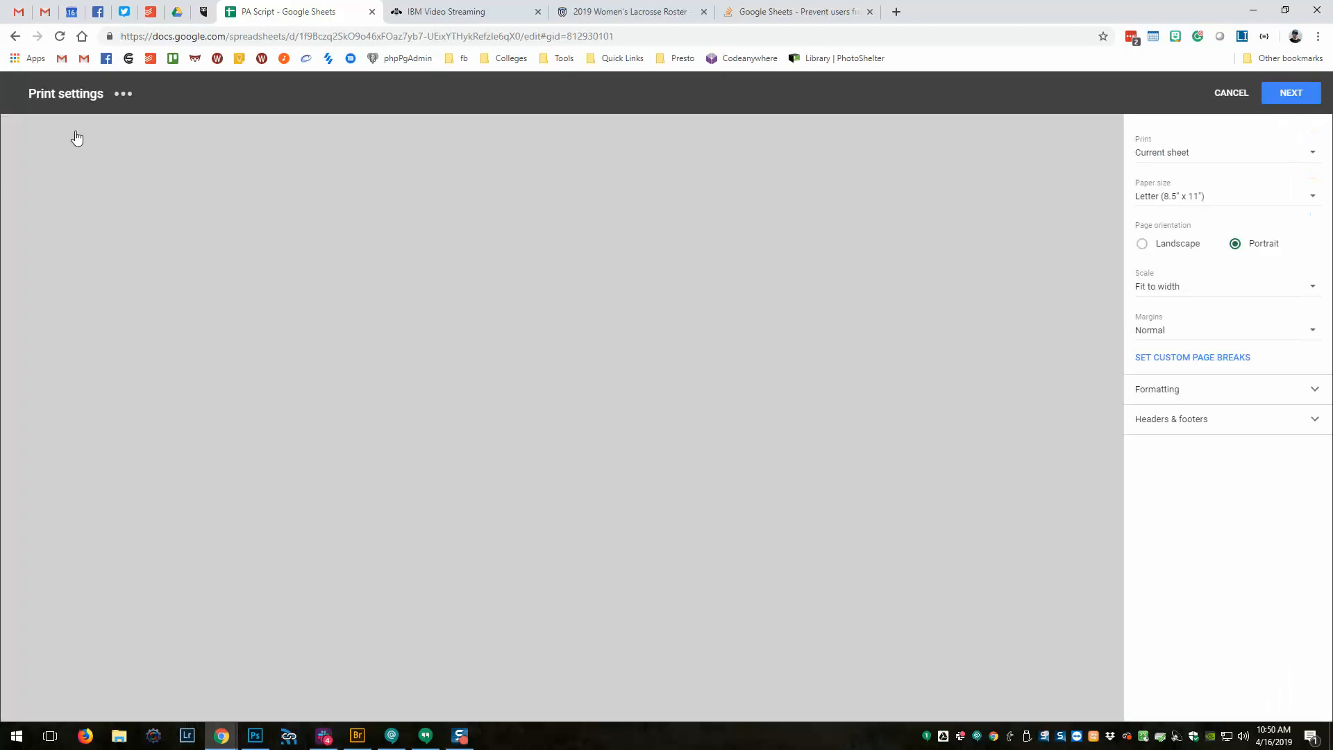
pyautogui.scroll(-2, 638, 236)
pyautogui.scroll(2, 611, 320)
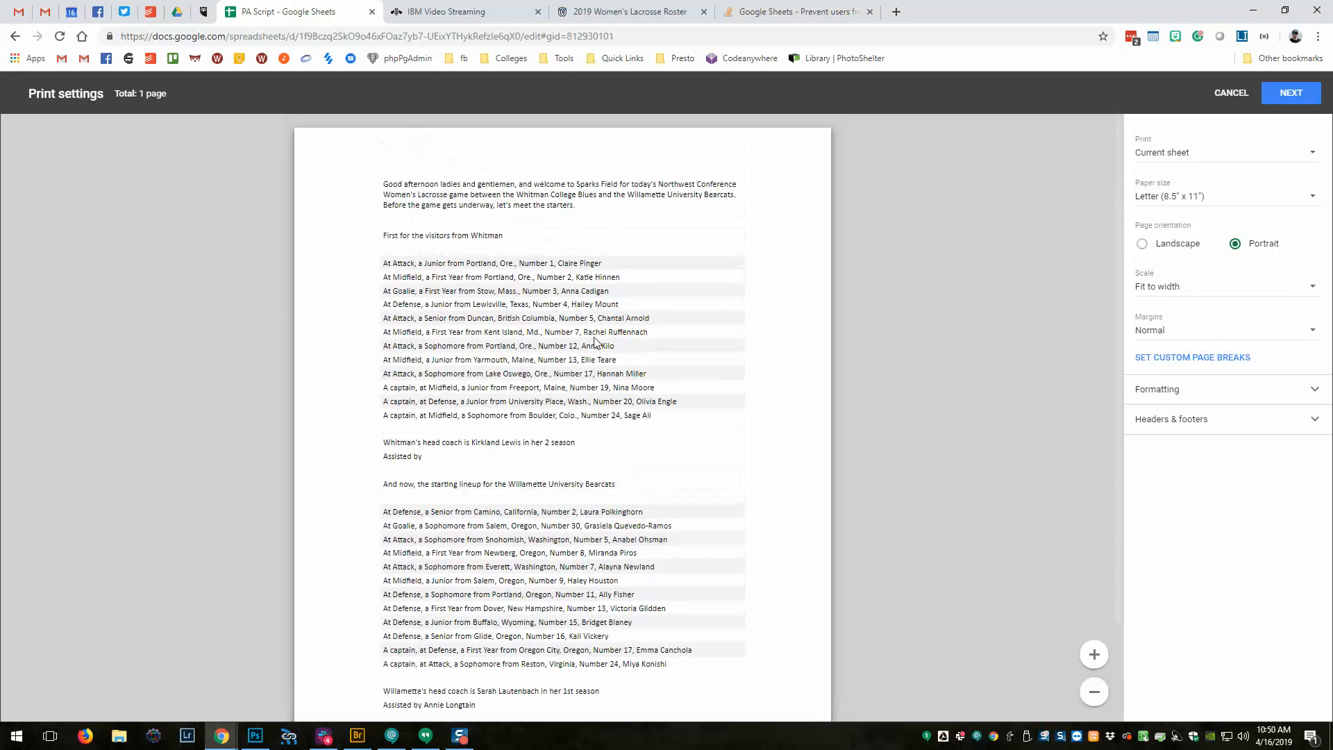
pyautogui.scroll(-2, 593, 341)
pyautogui.scroll(2, 594, 339)
pyautogui.scroll(-2, 594, 339)
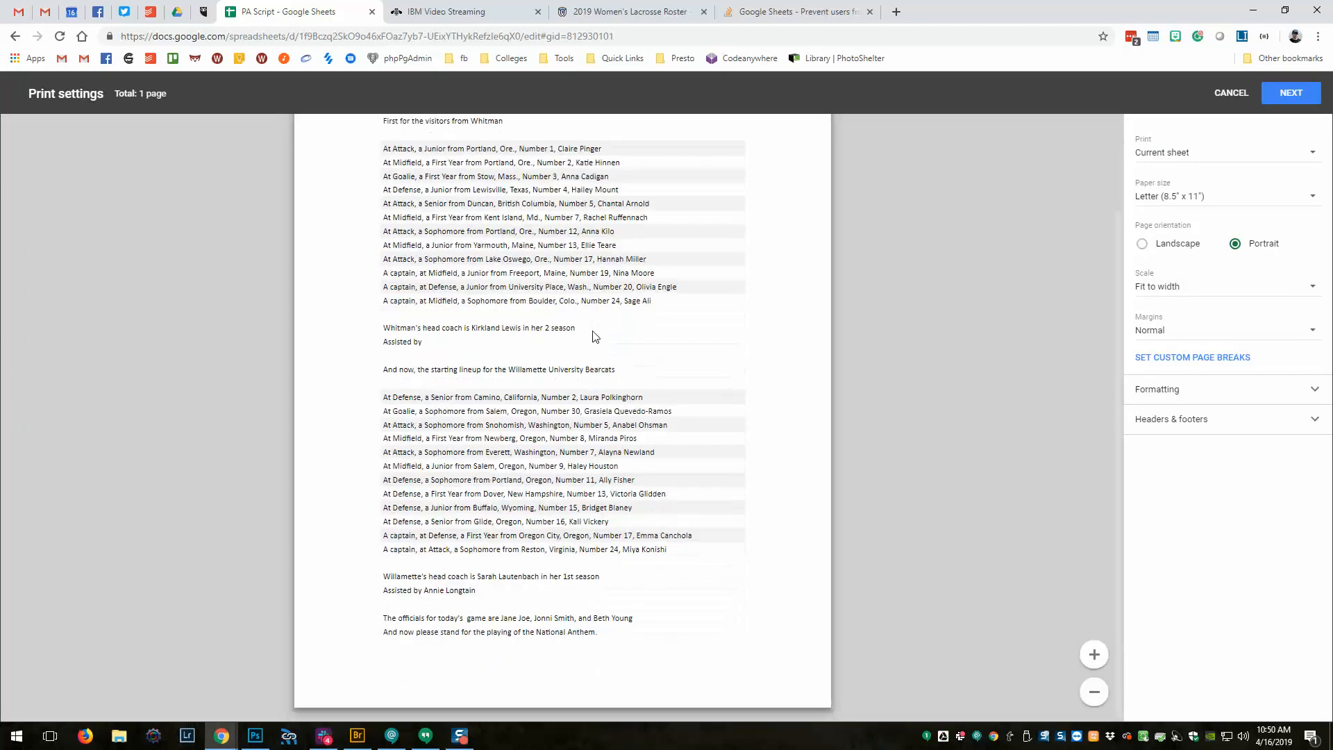
pyautogui.scroll(2, 594, 338)
pyautogui.scroll(-2, 594, 338)
pyautogui.click(1231, 93)
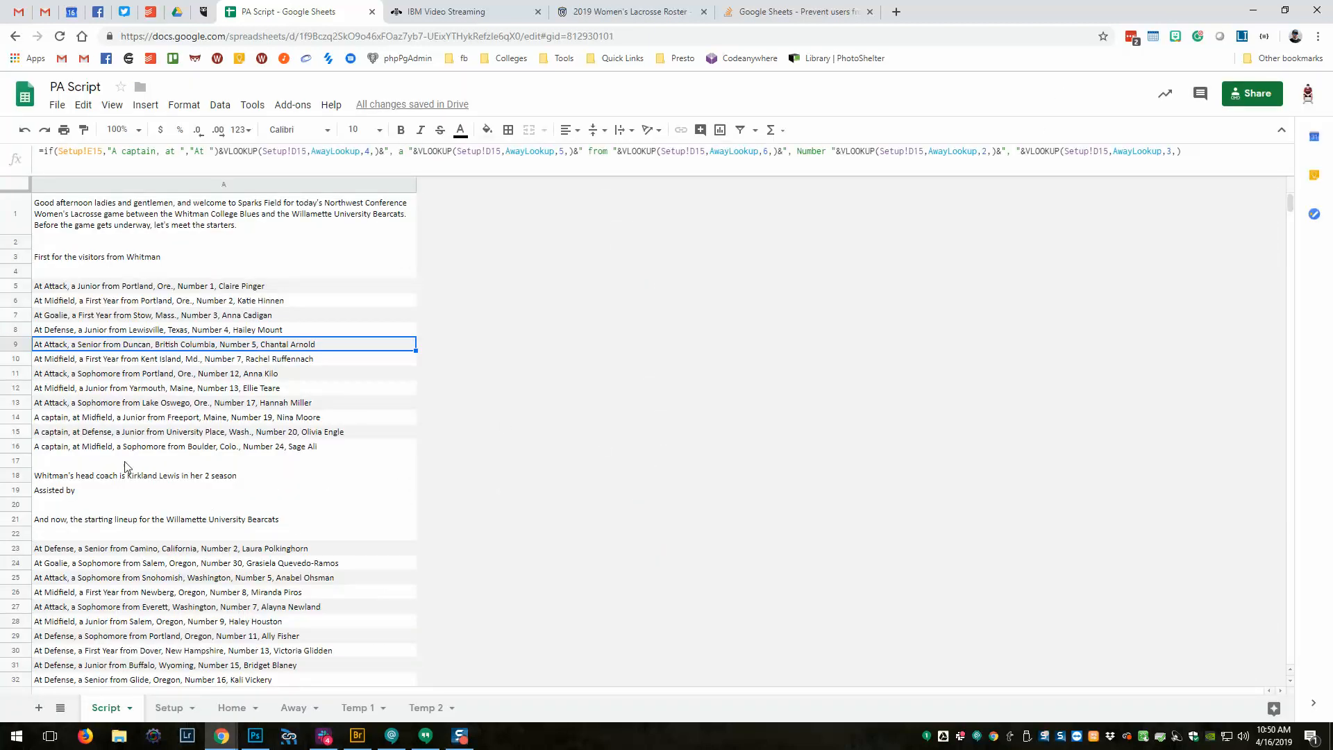
pyautogui.click(52, 419)
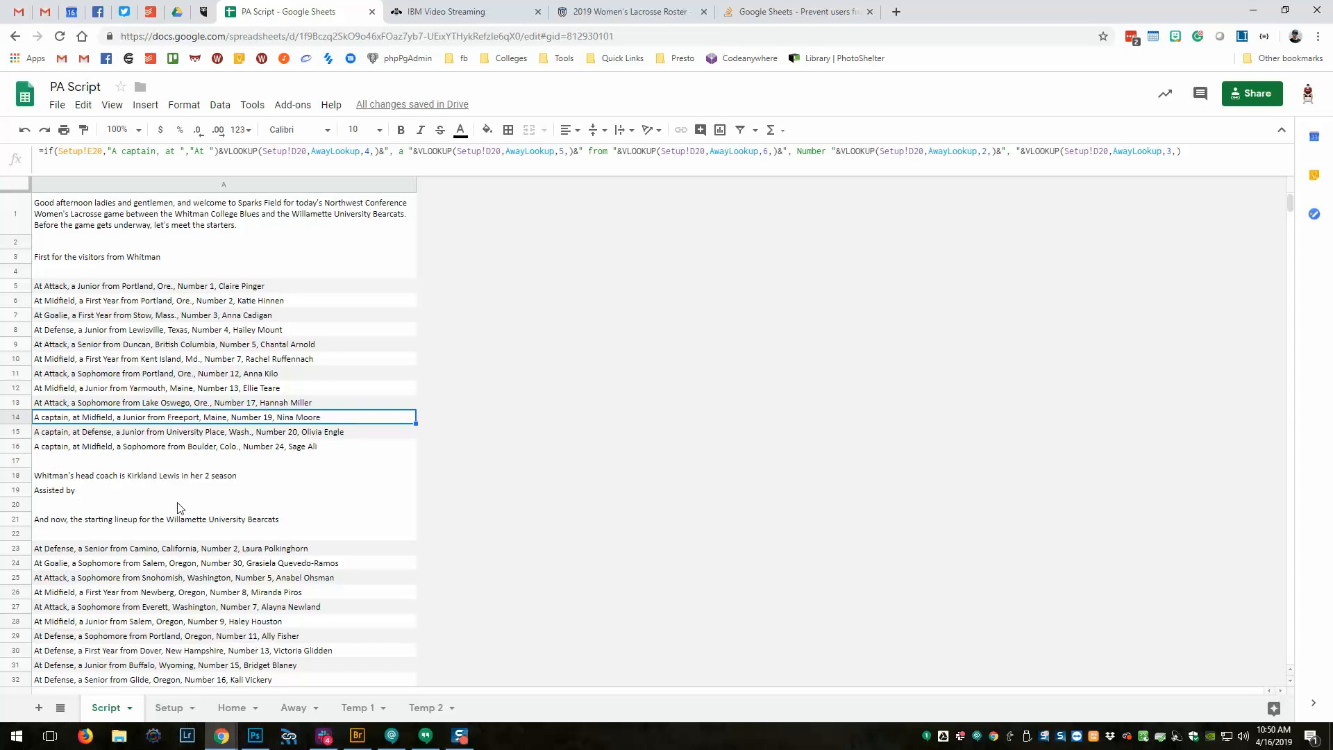
pyautogui.scroll(-5, 174, 466)
pyautogui.scroll(5, 250, 542)
pyautogui.click(169, 708)
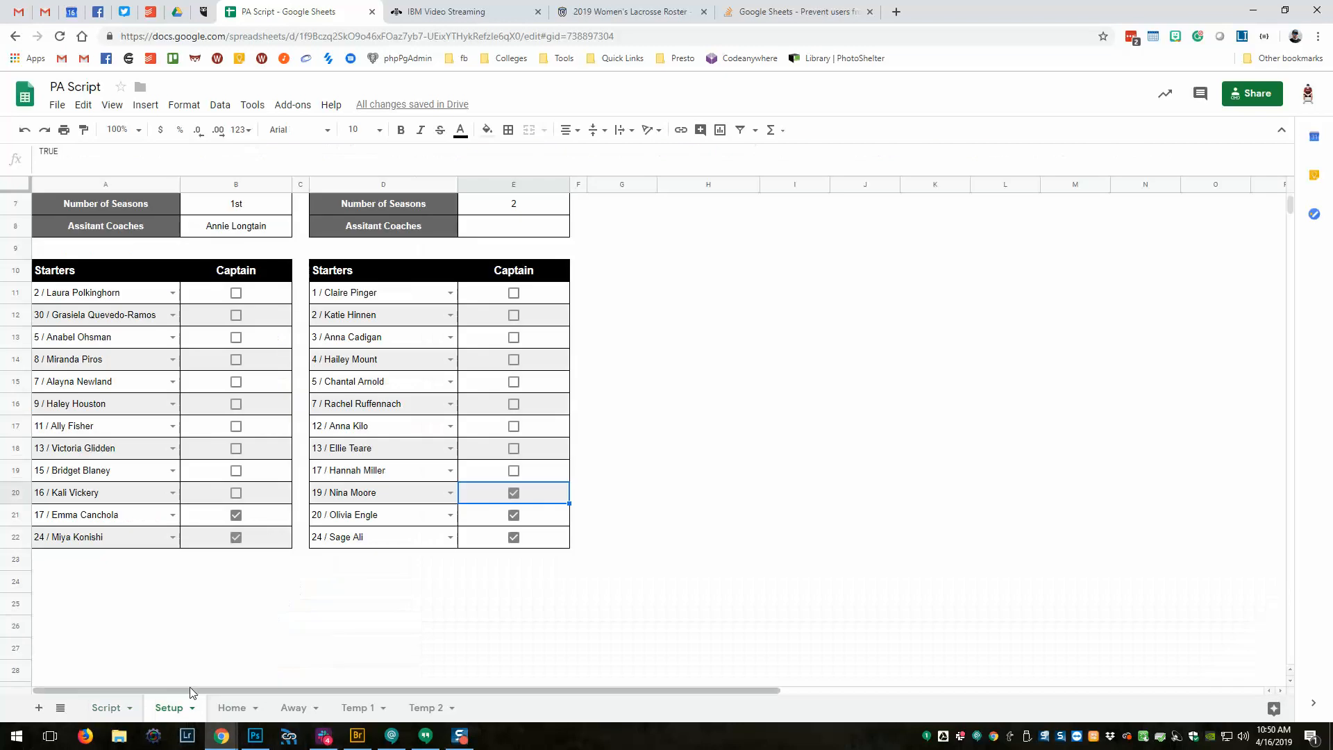
pyautogui.scroll(2, 221, 534)
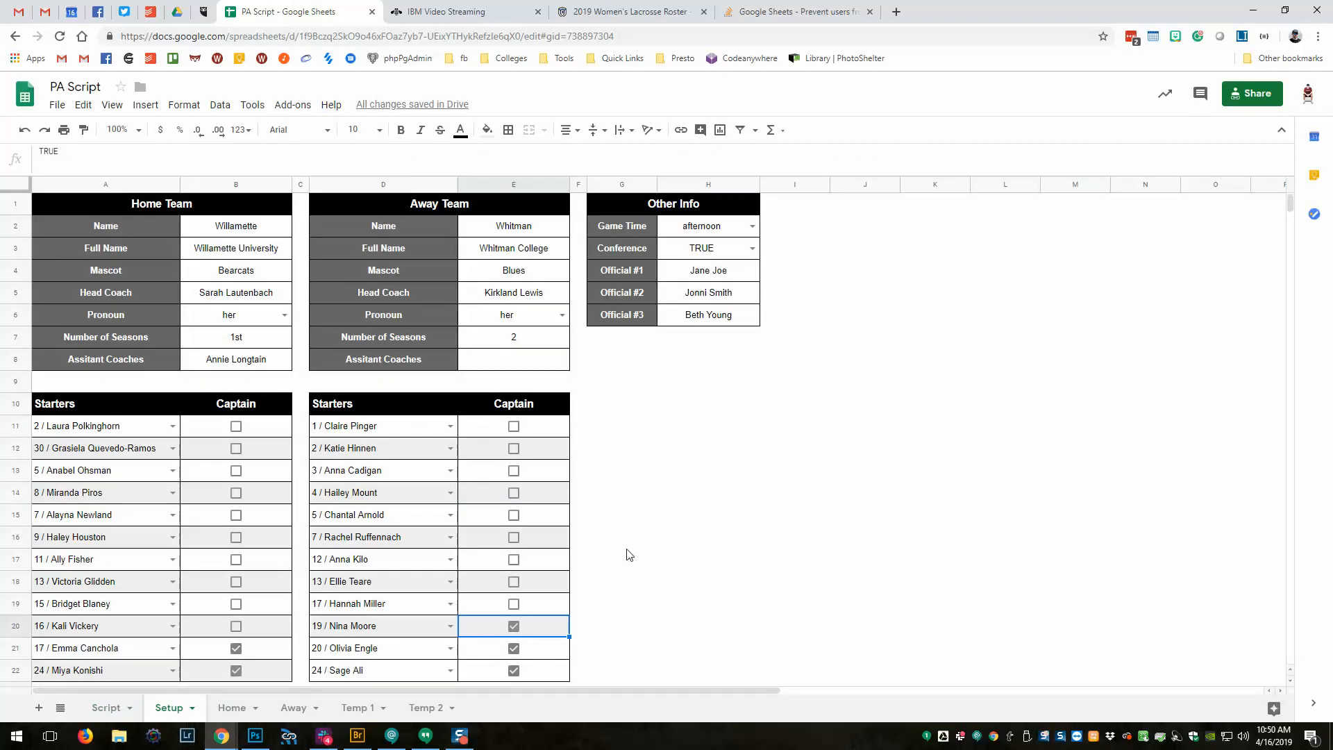
pyautogui.click(532, 361)
pyautogui.scroll(-5, 386, 475)
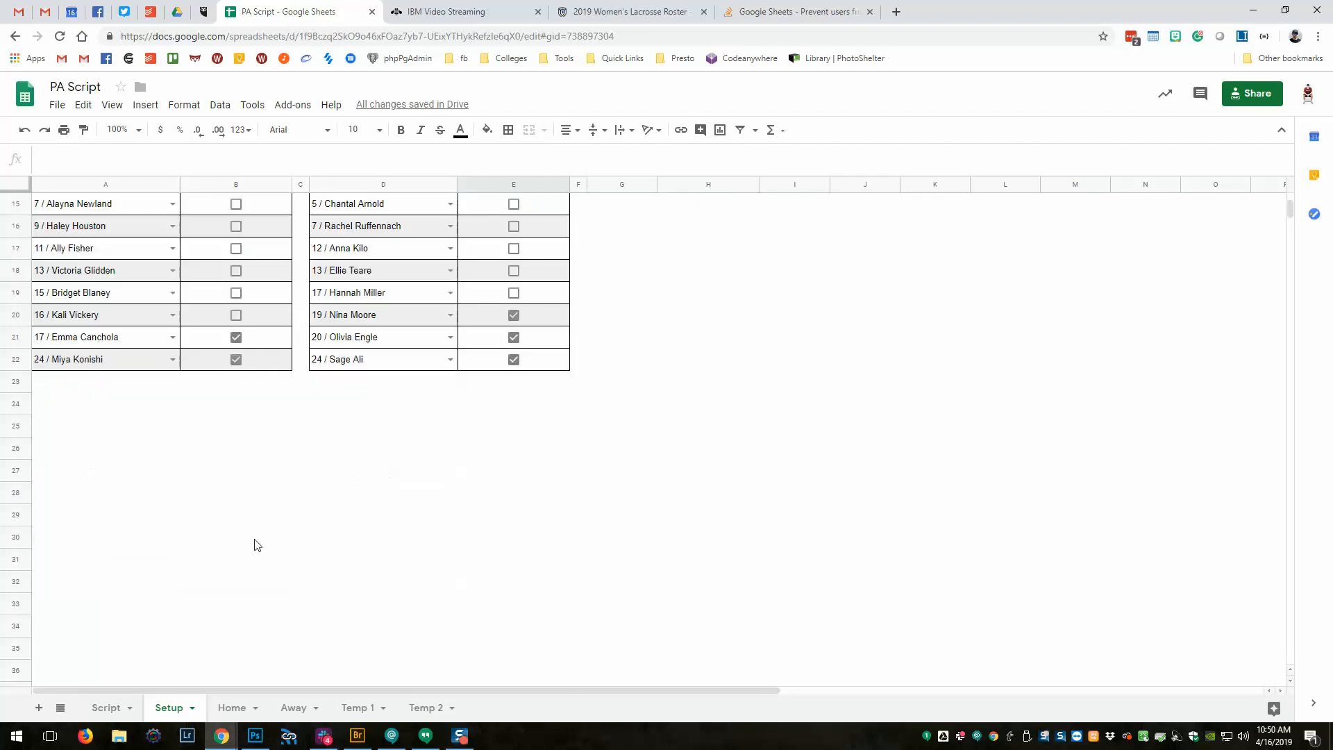
pyautogui.click(108, 708)
pyautogui.scroll(-3, 111, 438)
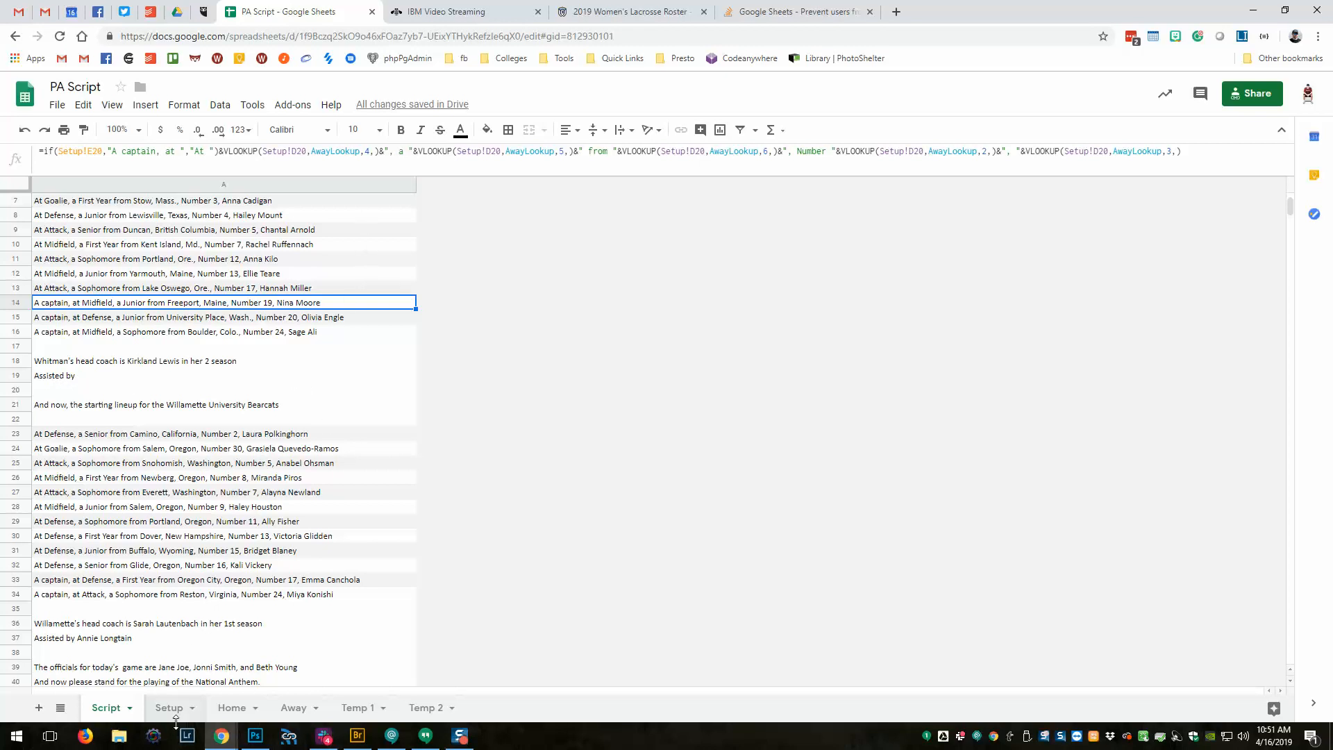
pyautogui.click(170, 707)
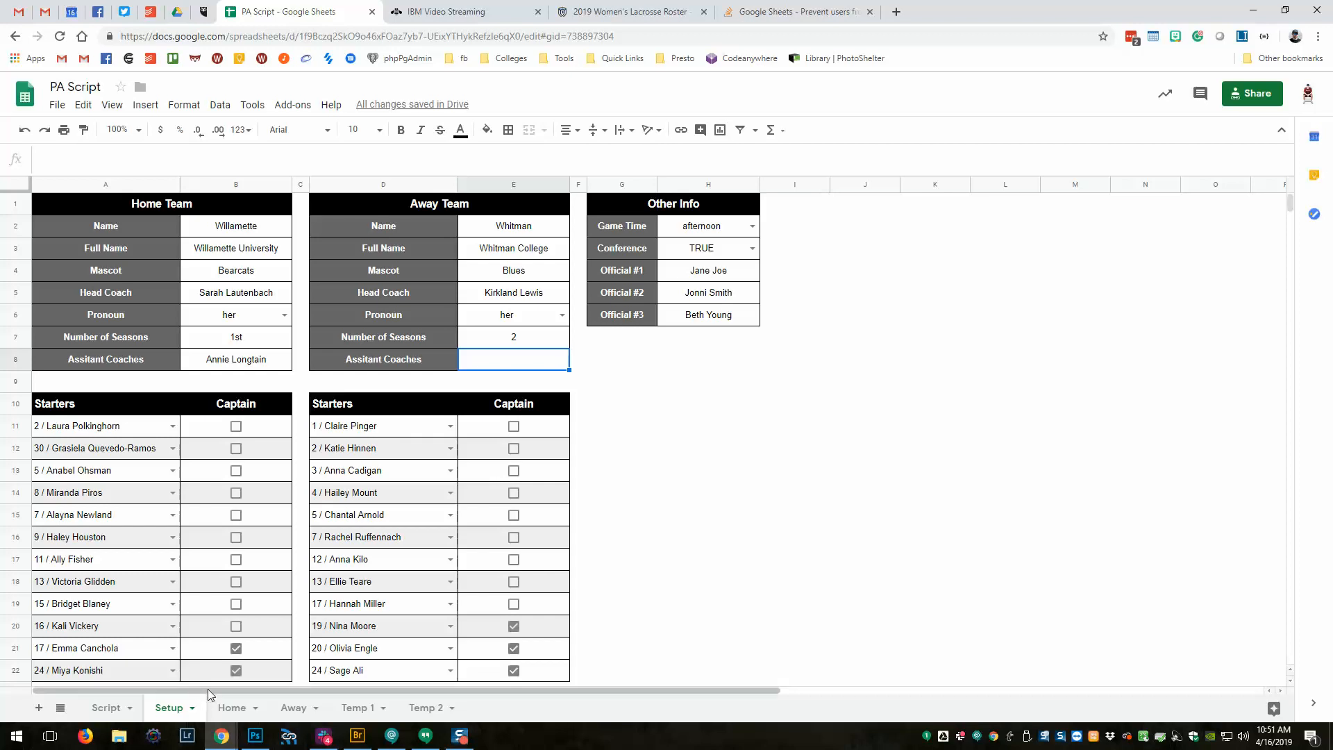
pyautogui.click(294, 707)
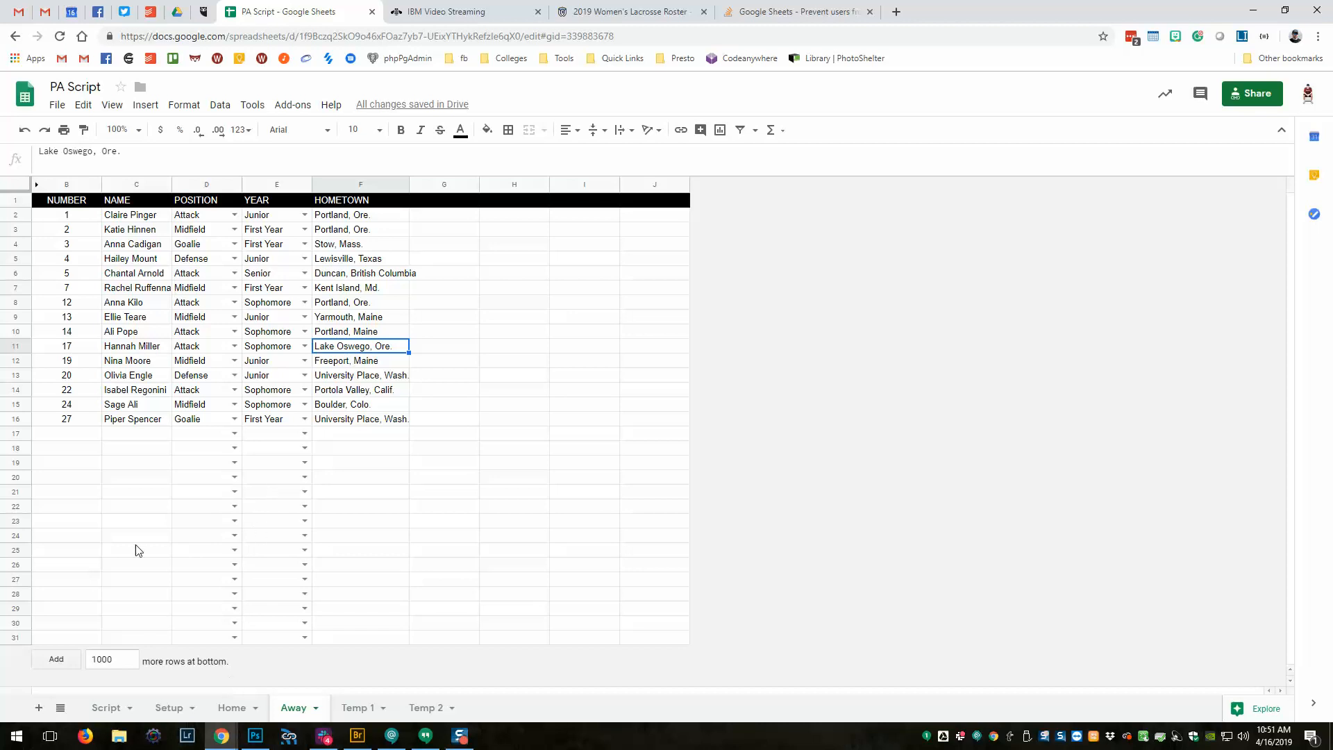
pyautogui.click(106, 707)
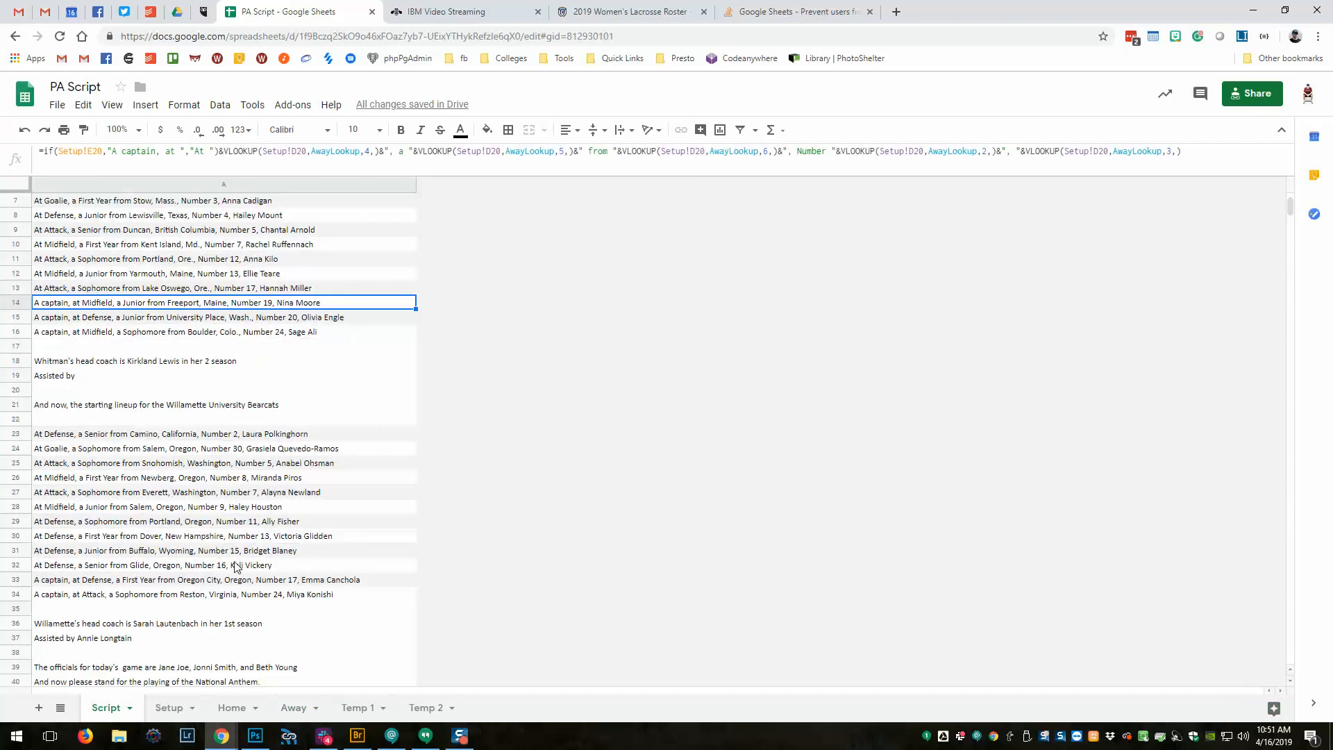
pyautogui.scroll(2, 347, 405)
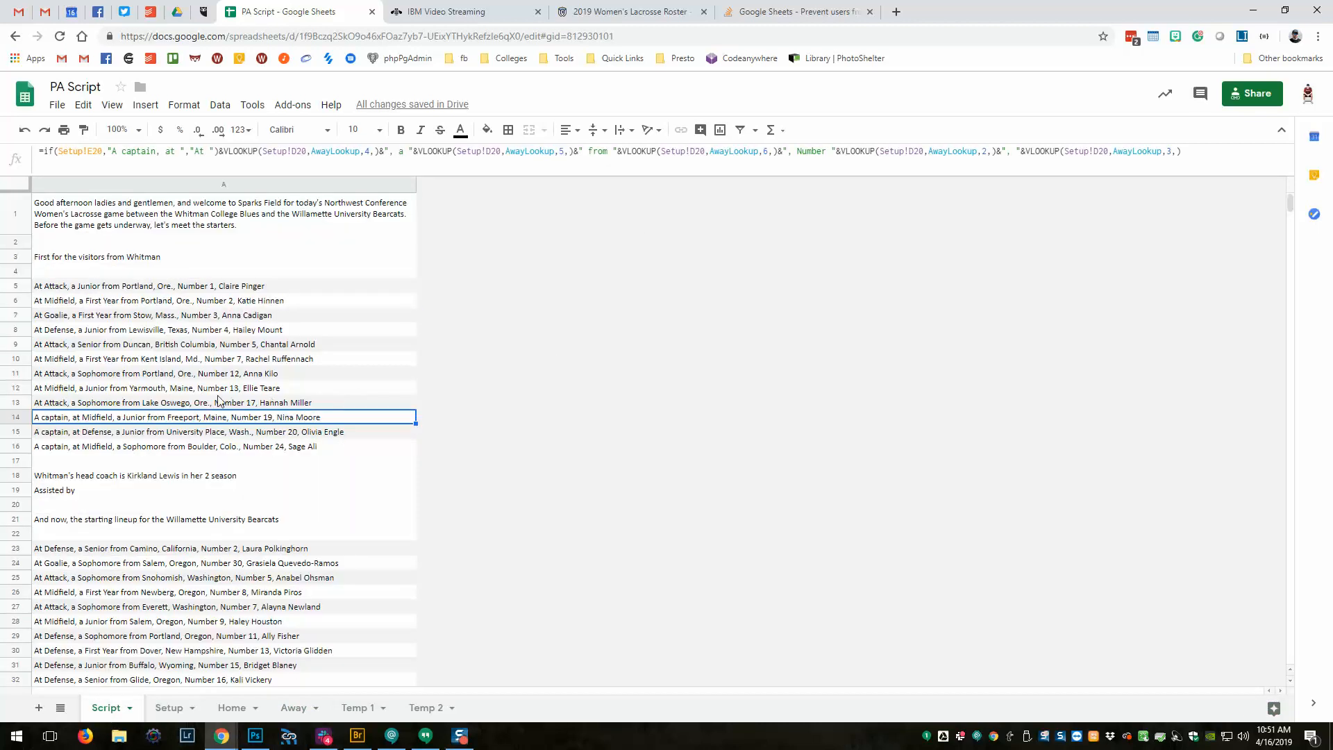
pyautogui.scroll(-4, 244, 455)
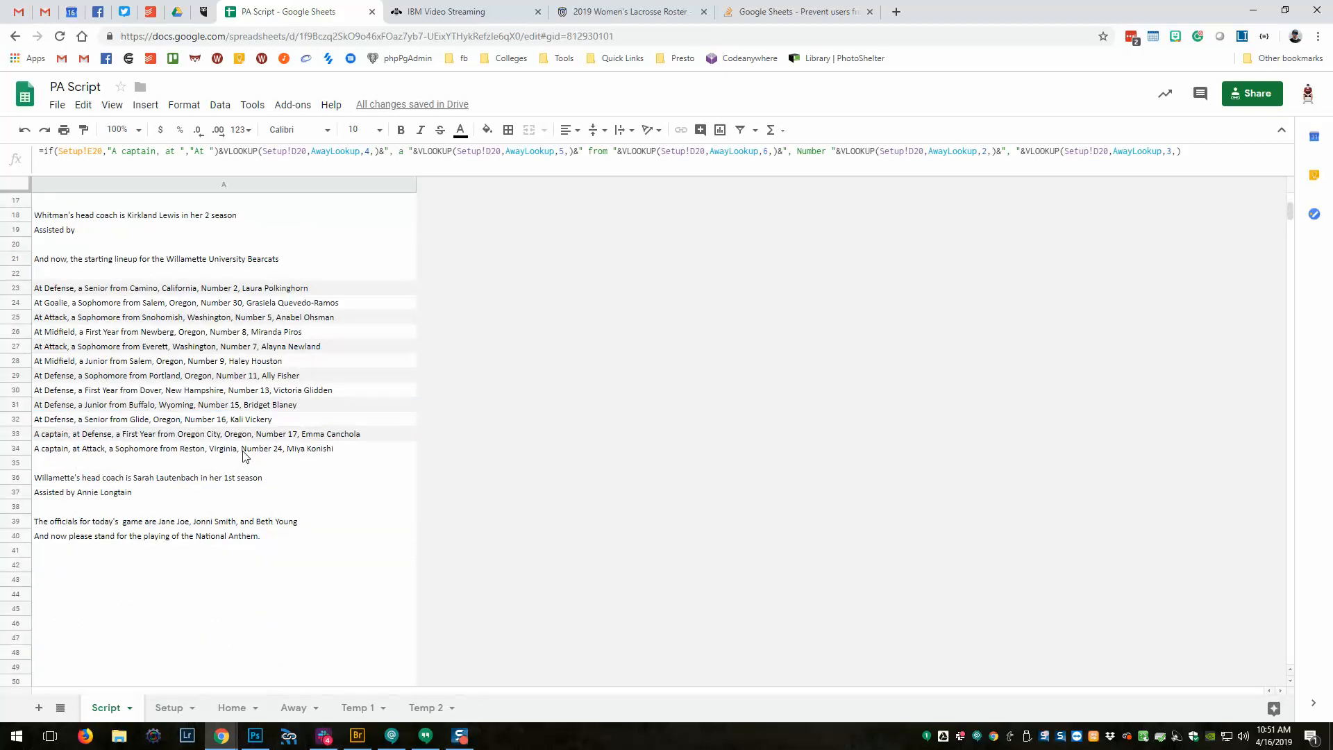
pyautogui.scroll(-3, 245, 455)
pyautogui.scroll(6, 248, 464)
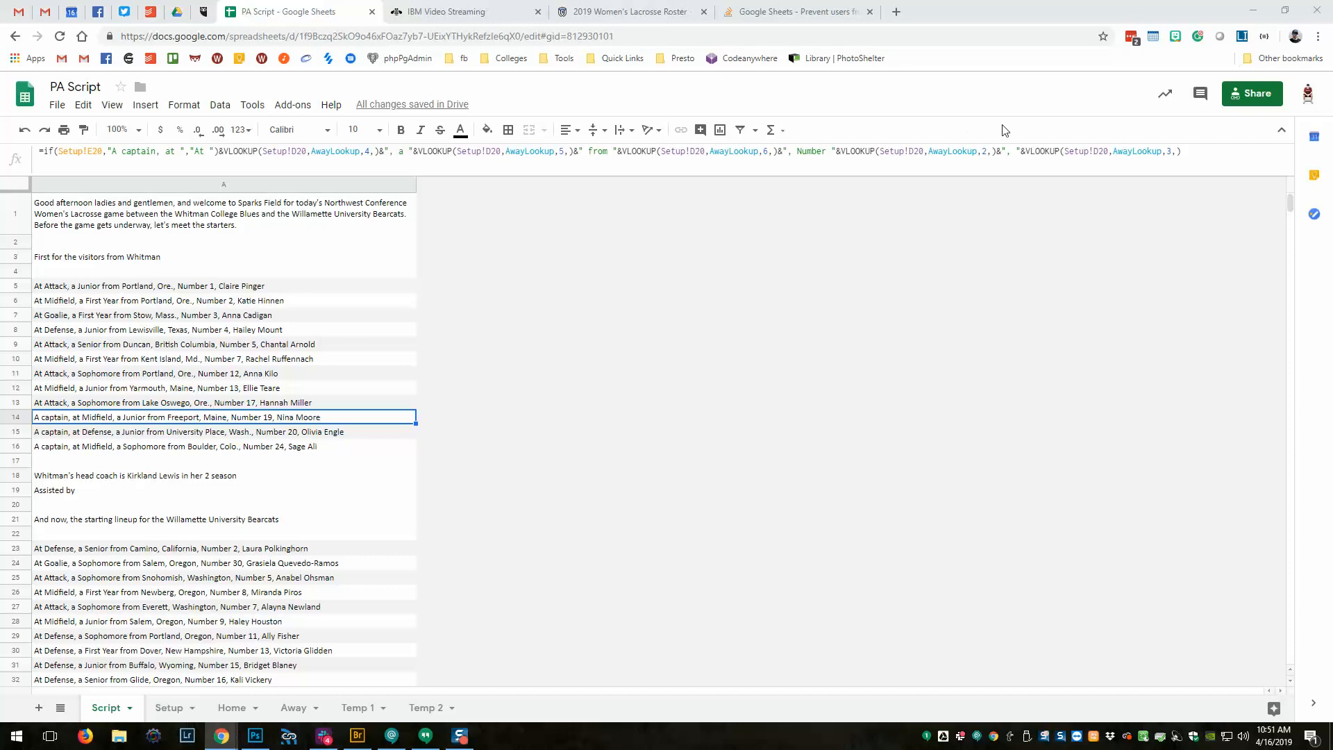
# Copy the PA Script spreadsheet's share link from the Share dialog.
pyautogui.click(1239, 100)
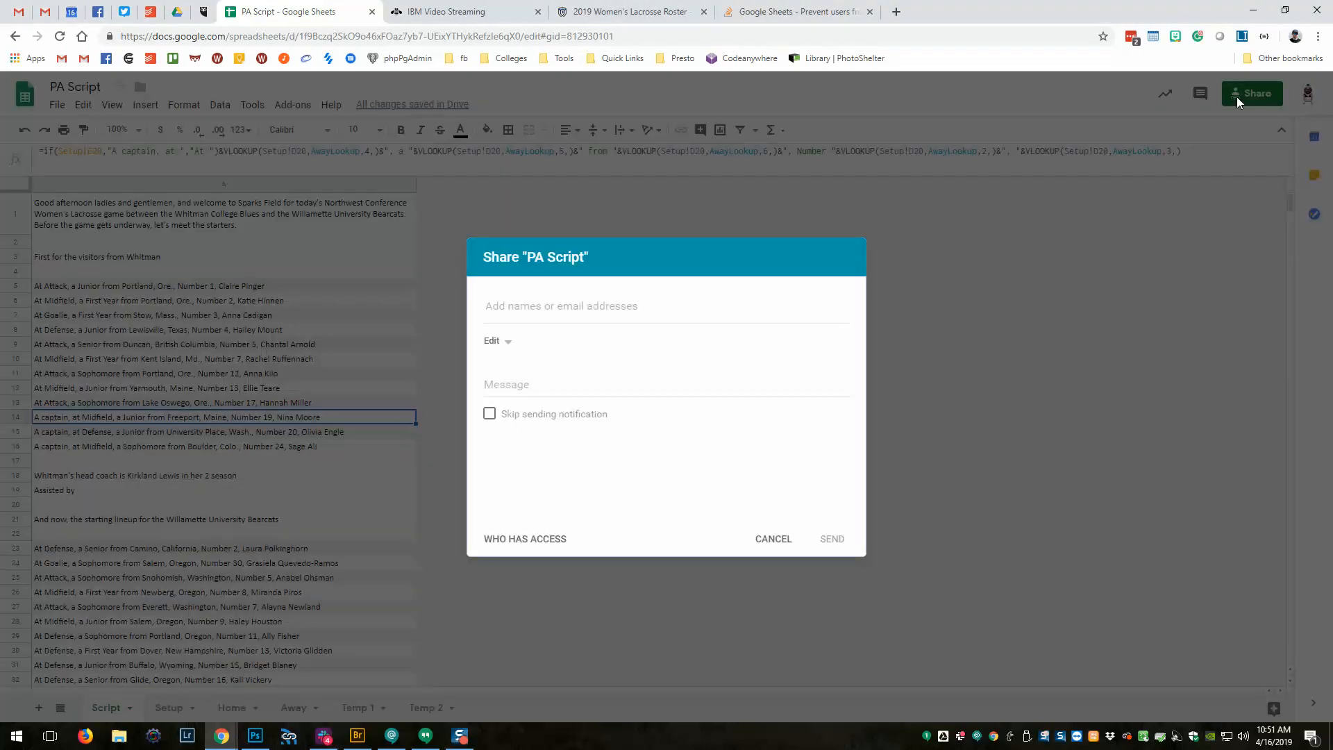
pyautogui.click(538, 540)
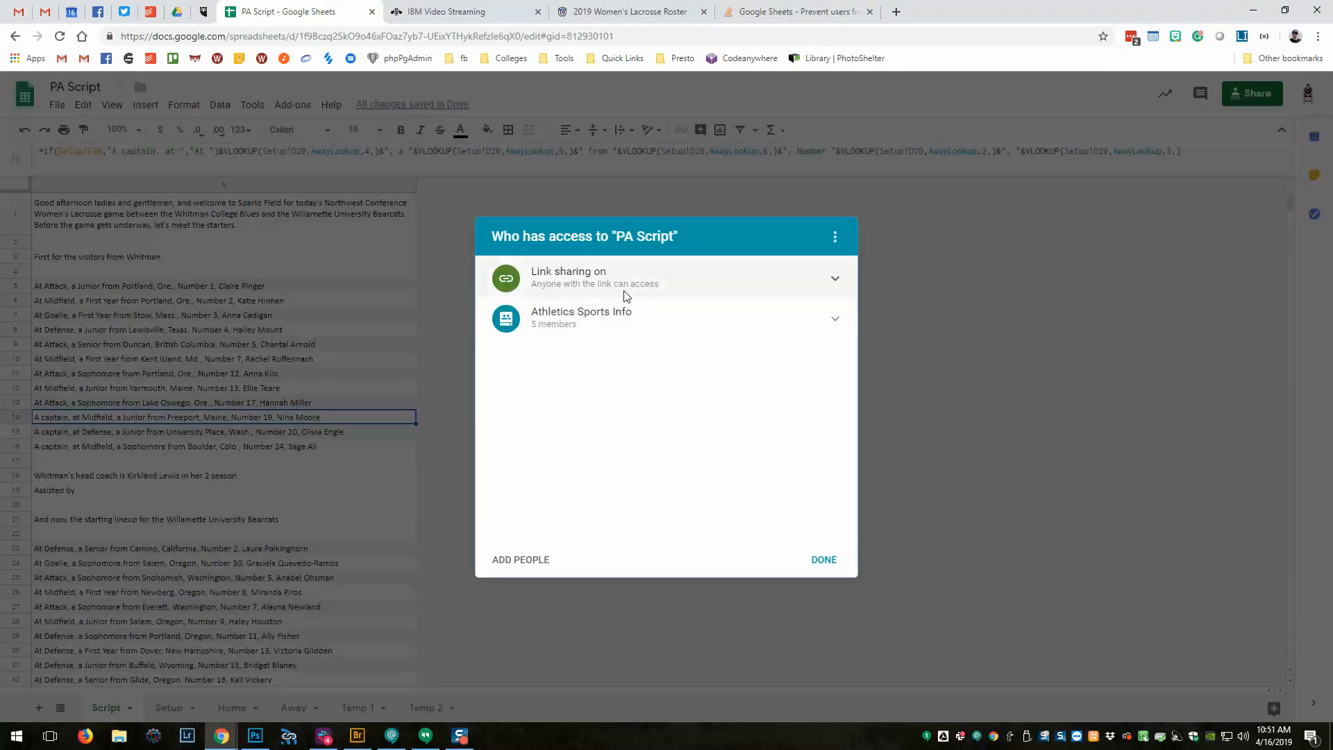
pyautogui.click(751, 287)
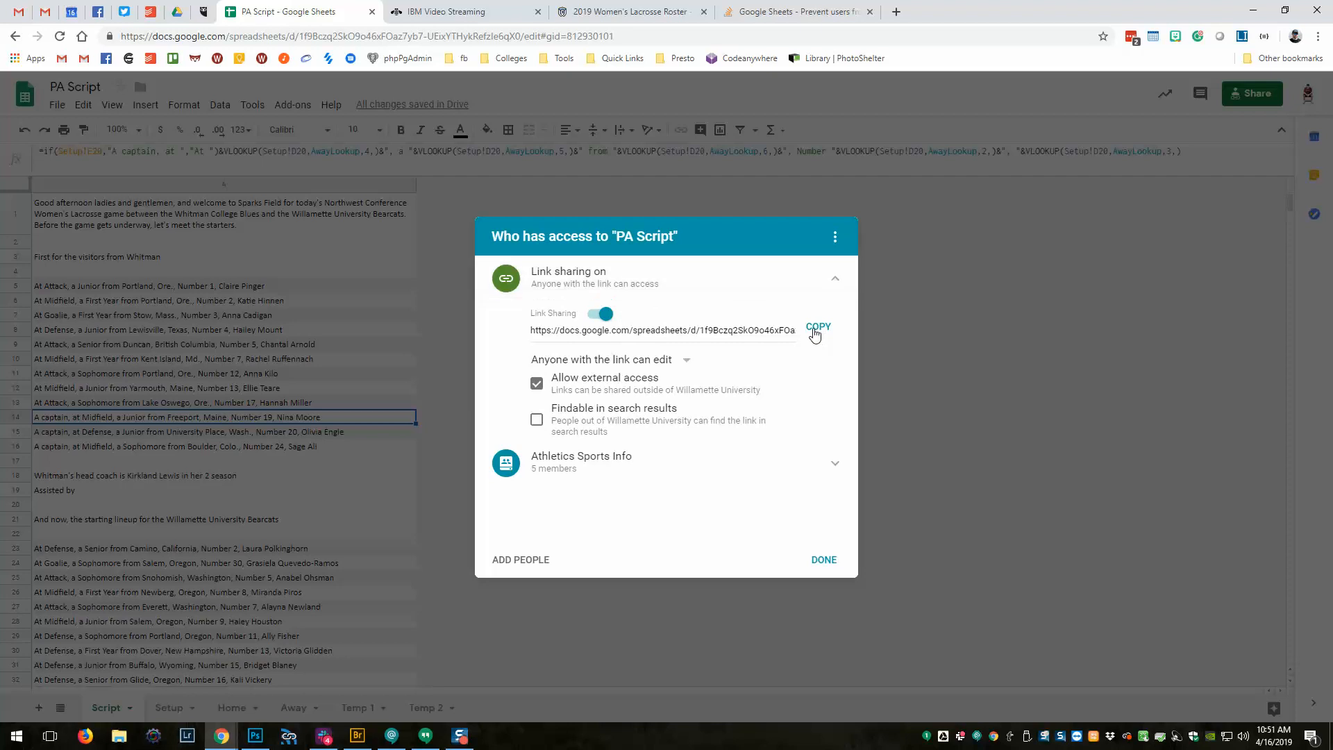
pyautogui.click(818, 326)
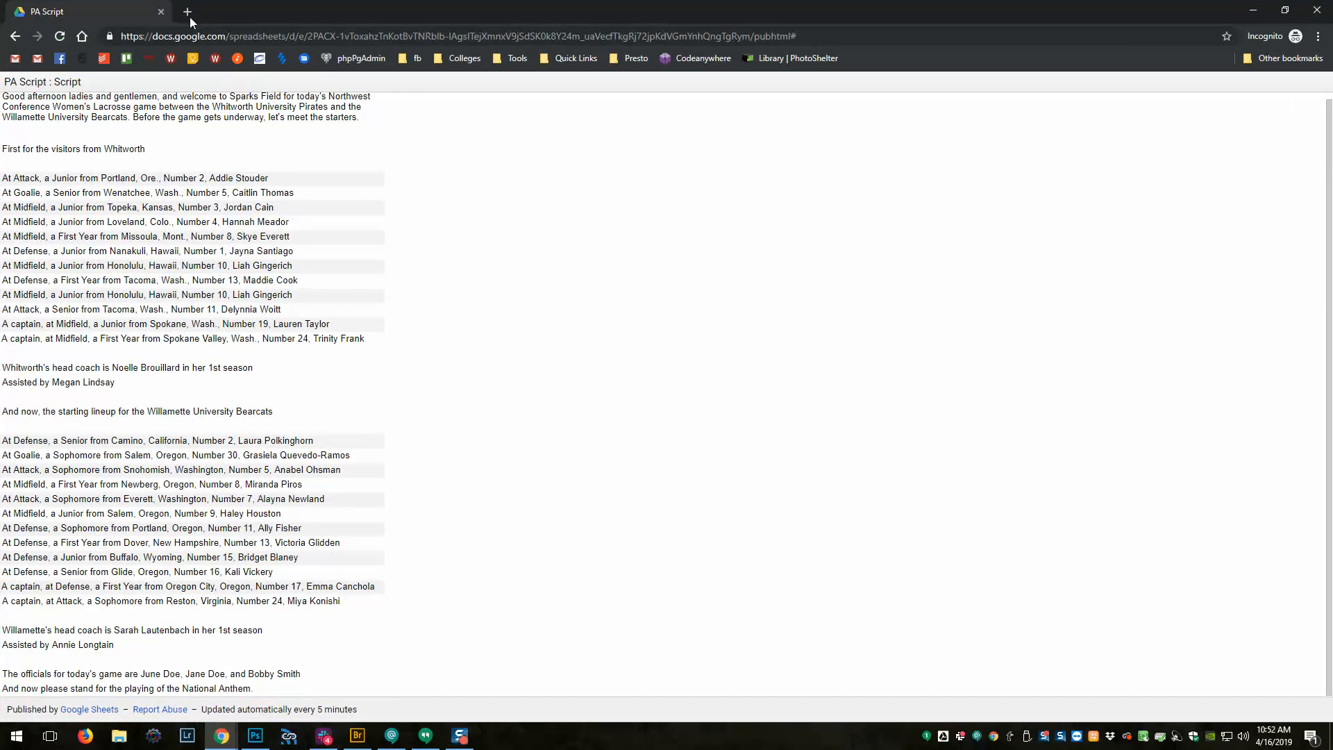
# Load the copied share link in the private browser tab.
pyautogui.click(187, 12)
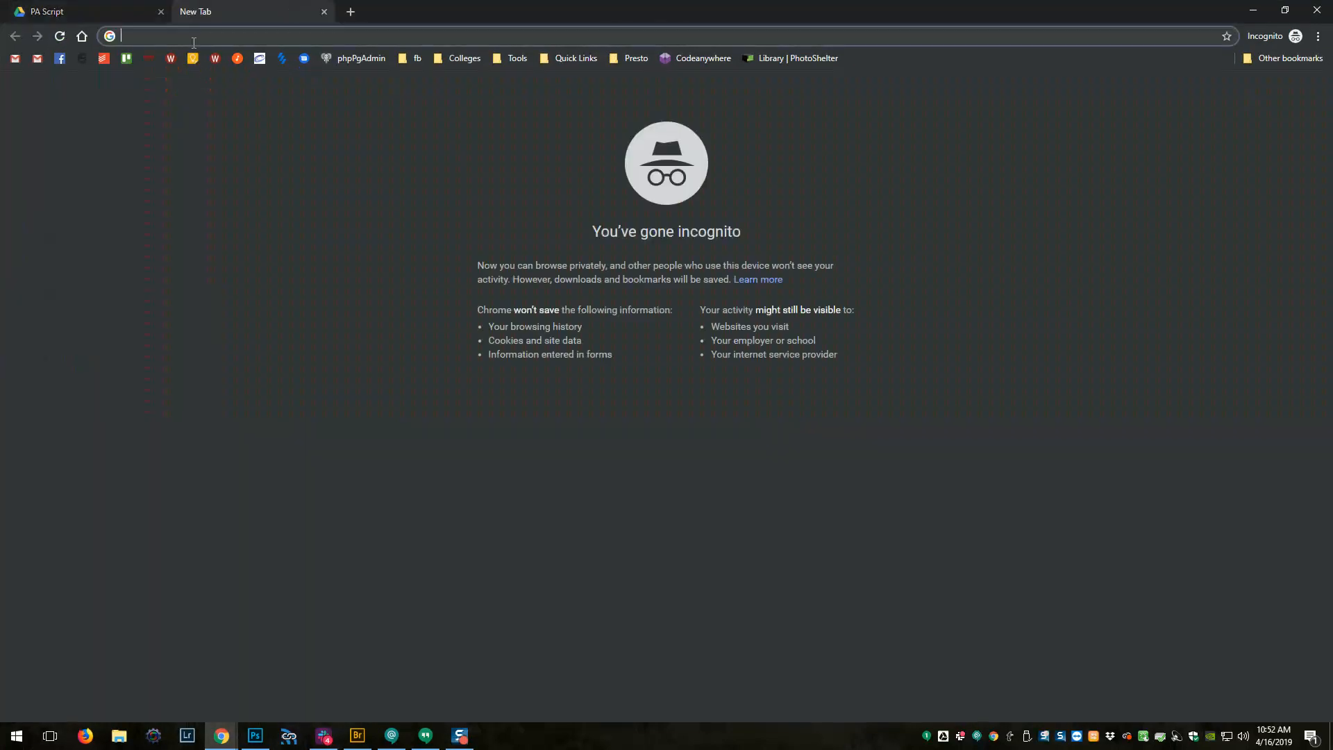
pyautogui.hotkey('ctrl', 'v')
pyautogui.press('Return')
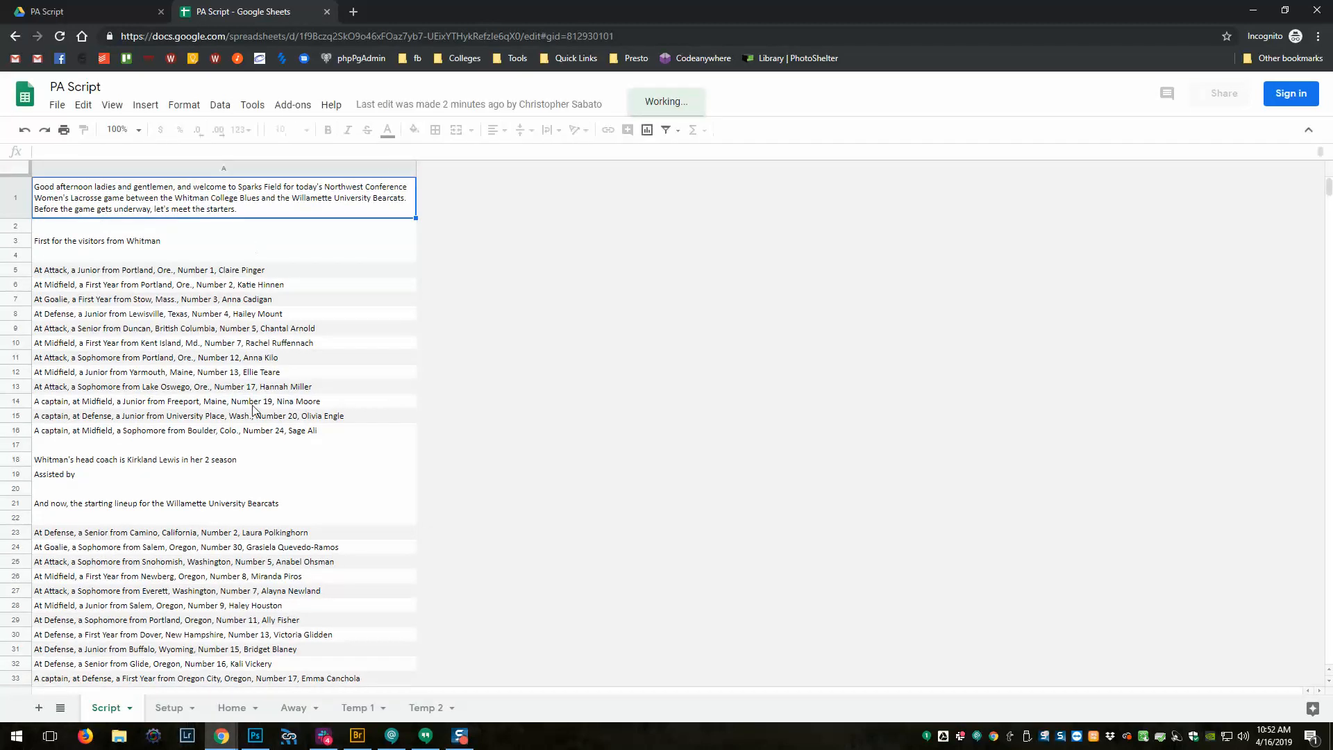
pyautogui.scroll(-3, 209, 452)
pyautogui.scroll(2, 441, 309)
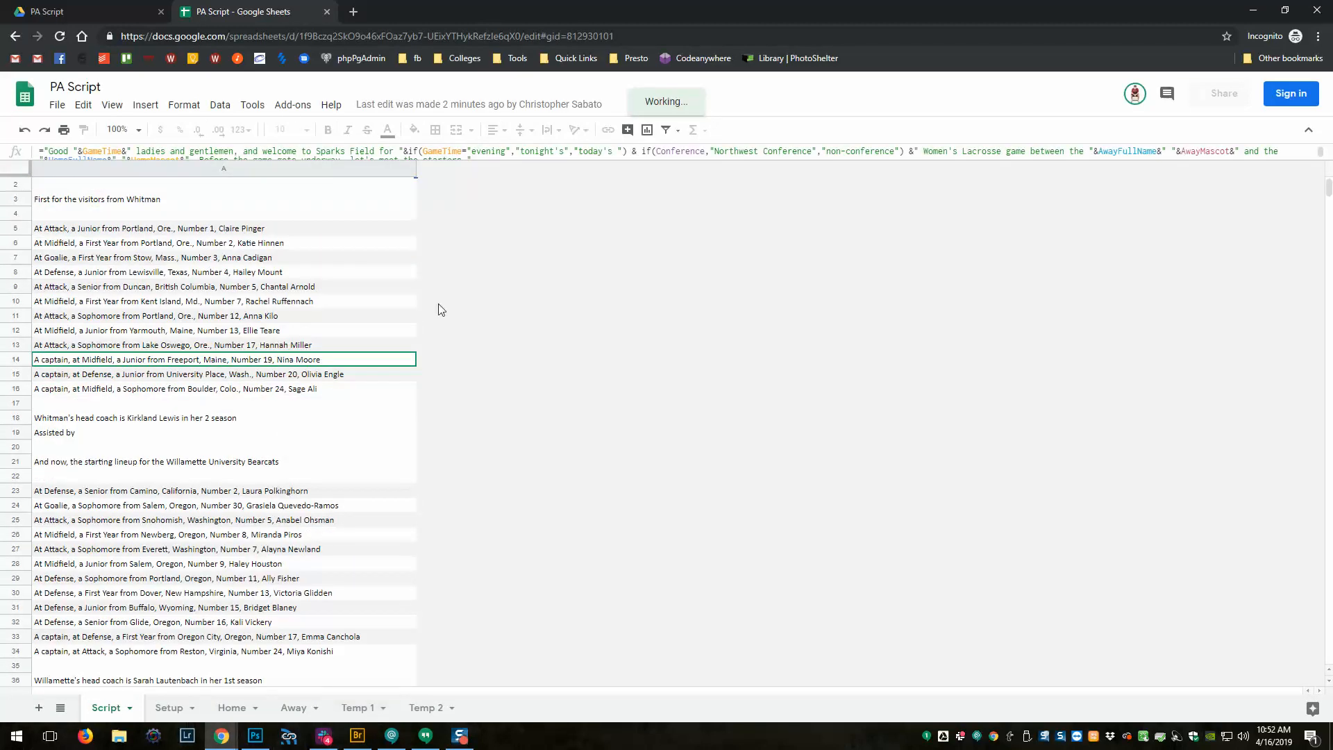
pyautogui.click(290, 709)
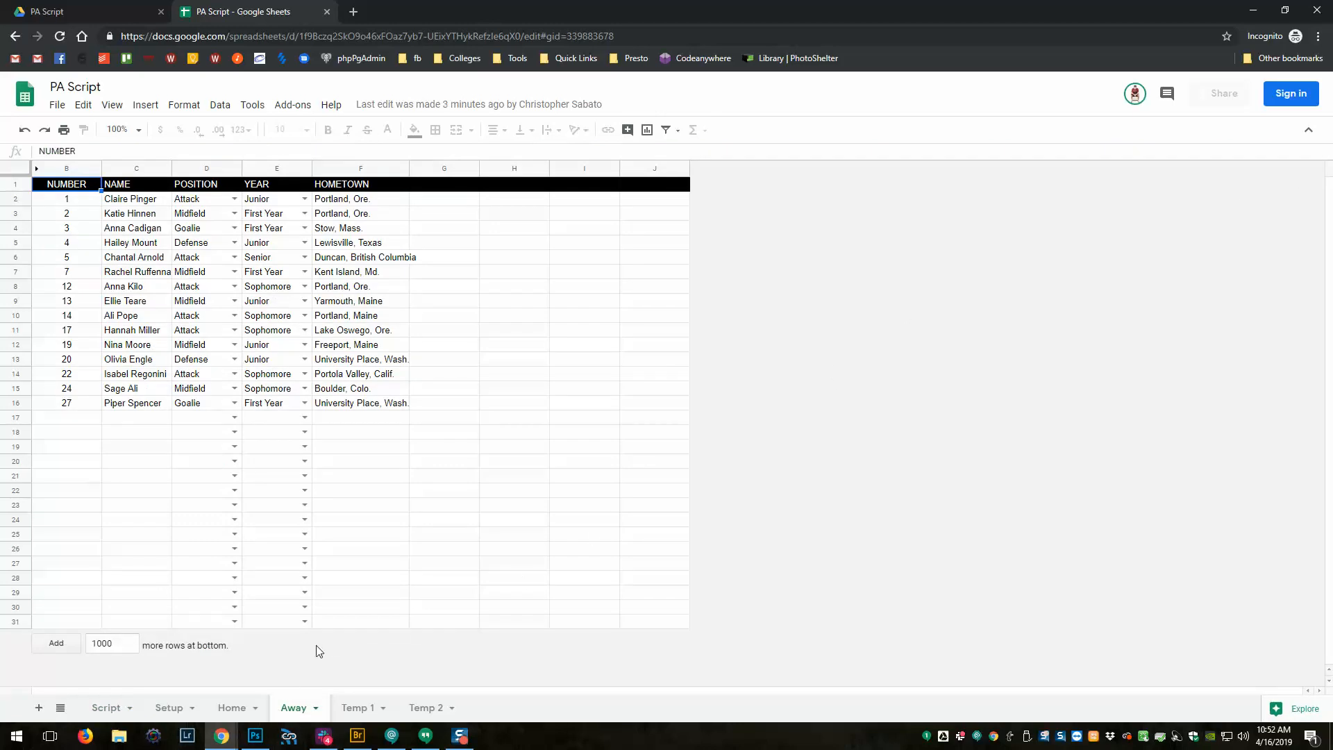
pyautogui.click(357, 708)
pyautogui.click(425, 708)
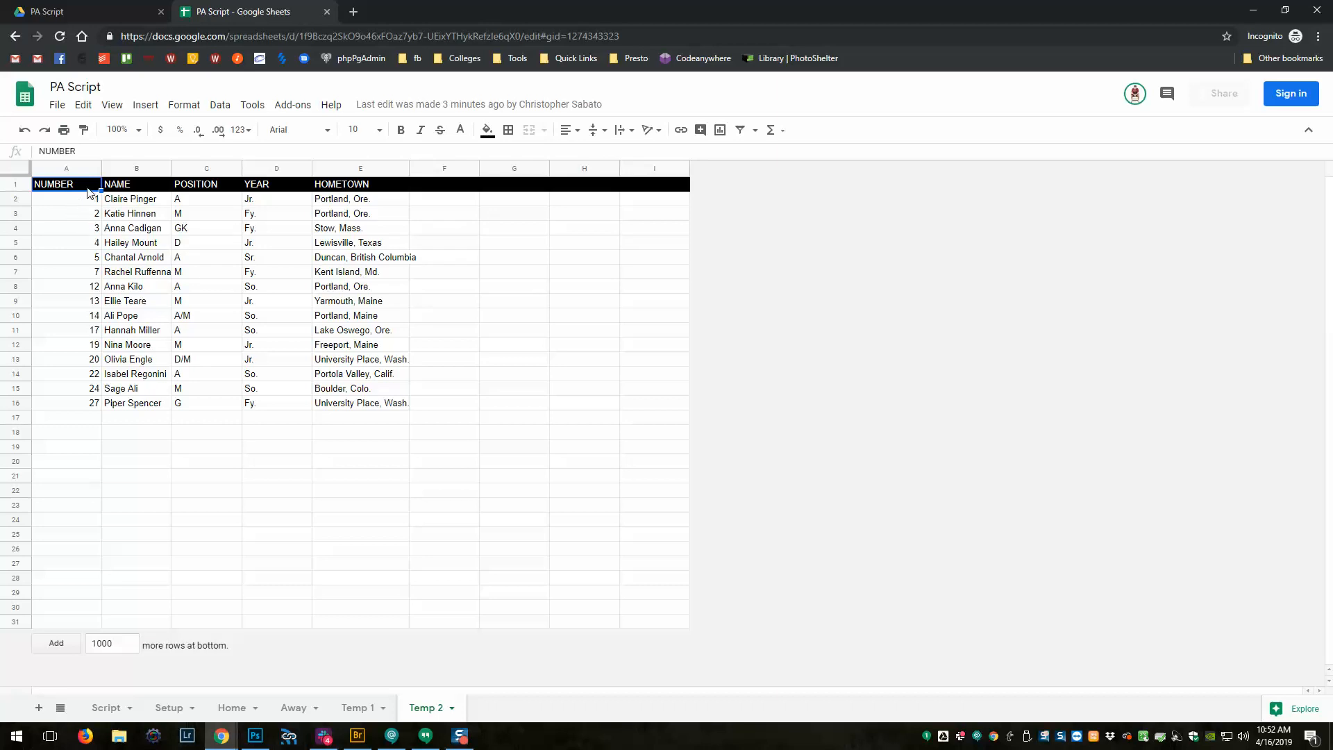
pyautogui.click(237, 708)
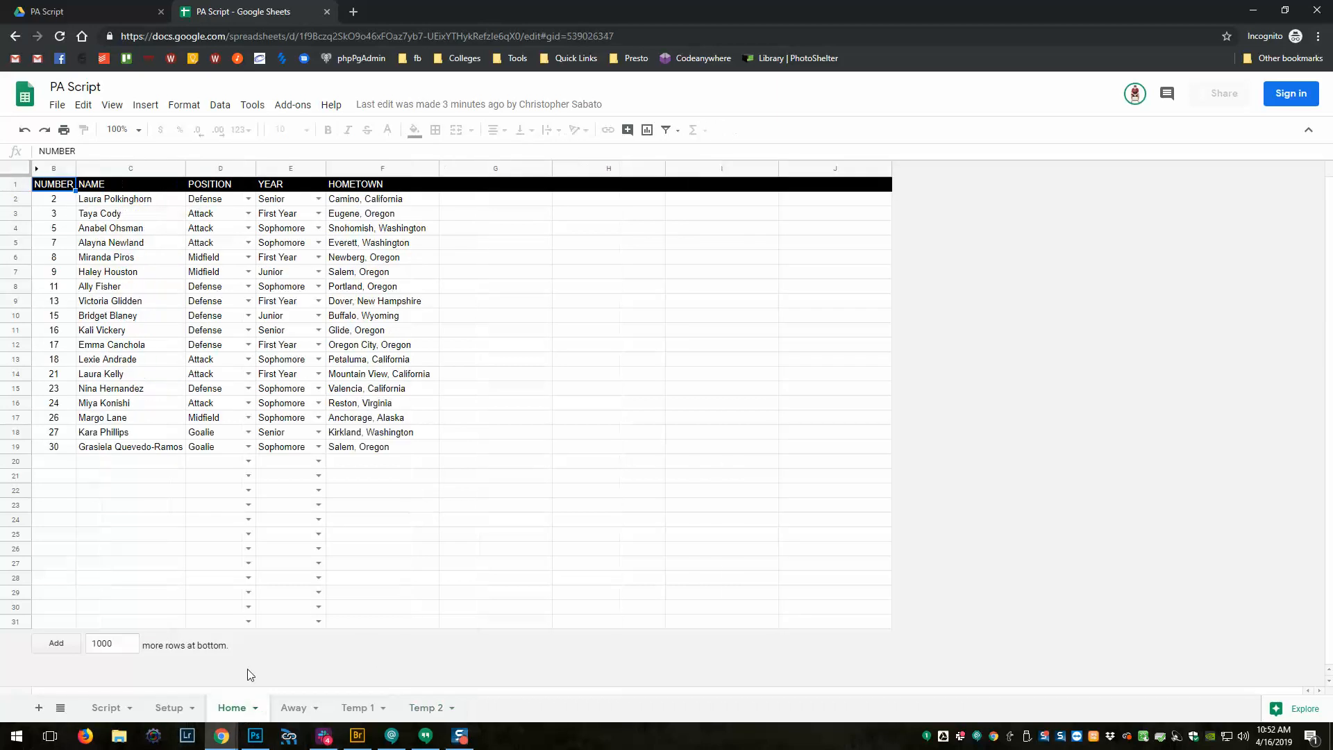
pyautogui.doubleClick(123, 187)
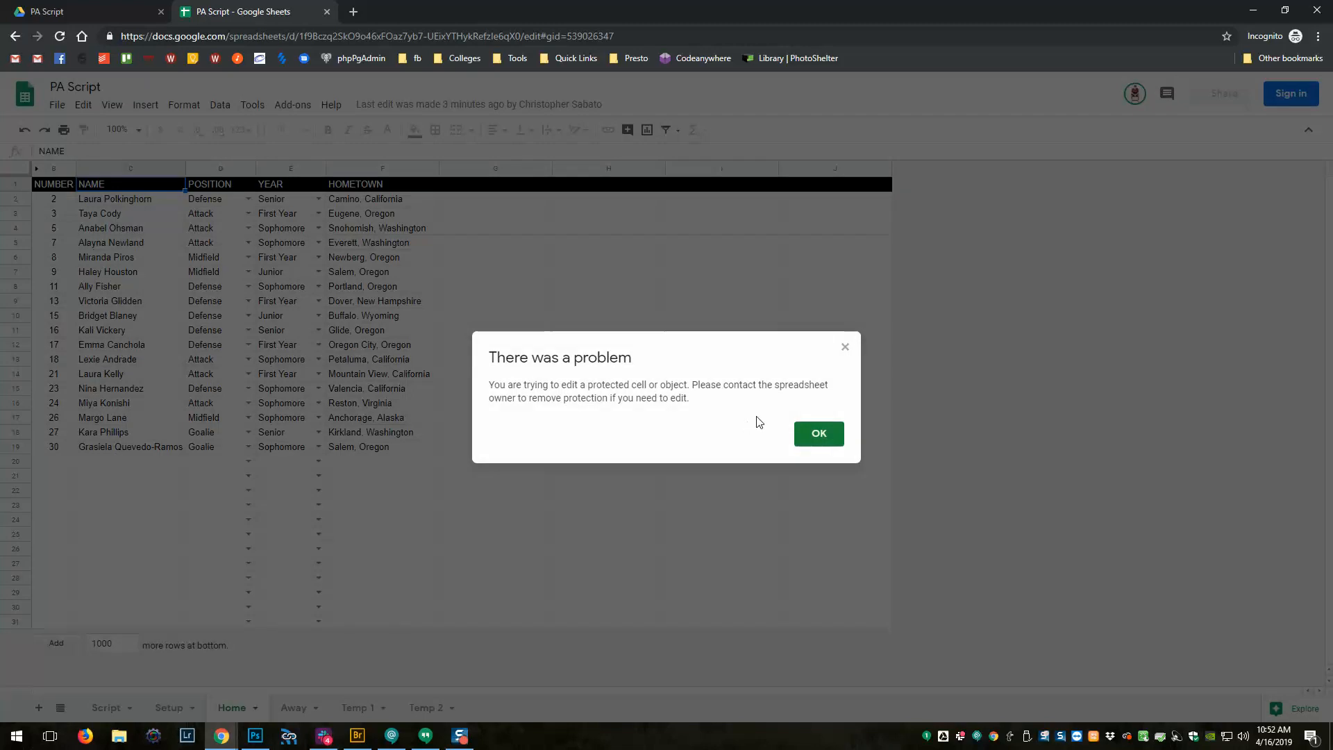
pyautogui.click(810, 439)
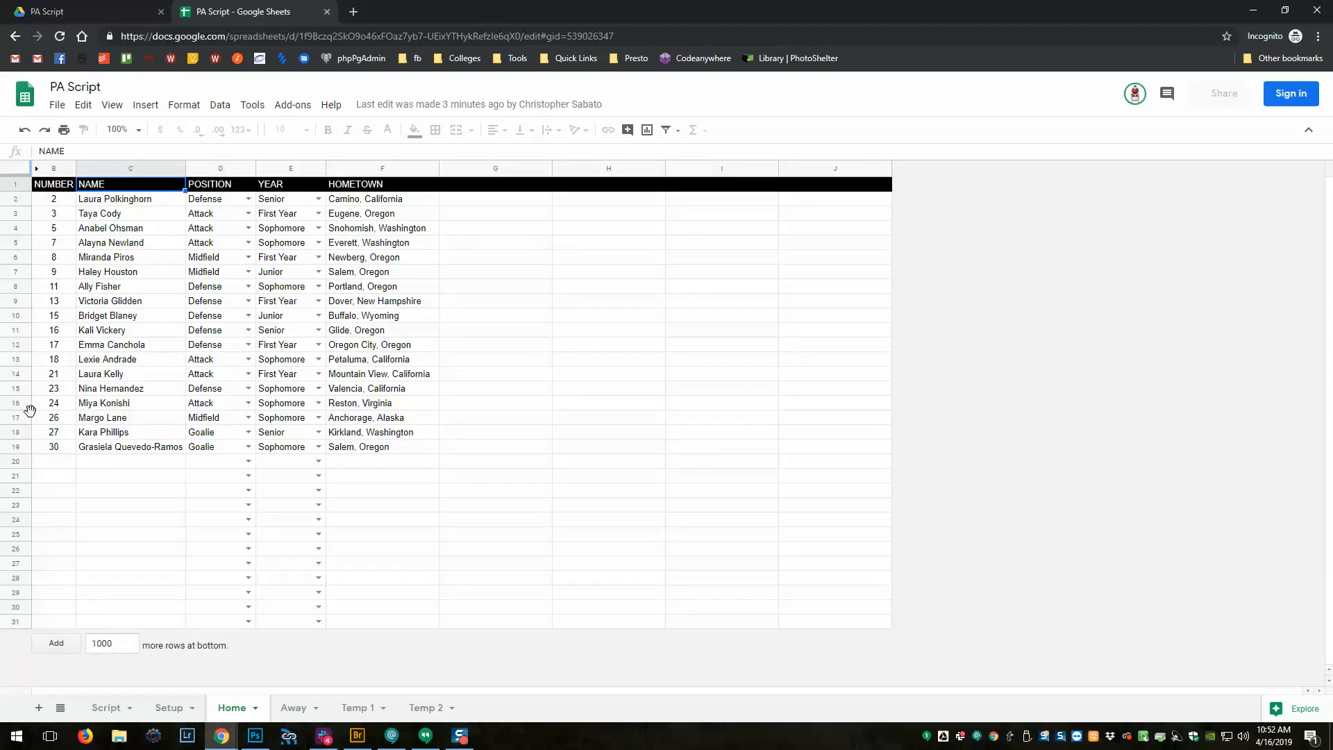
pyautogui.click(53, 168)
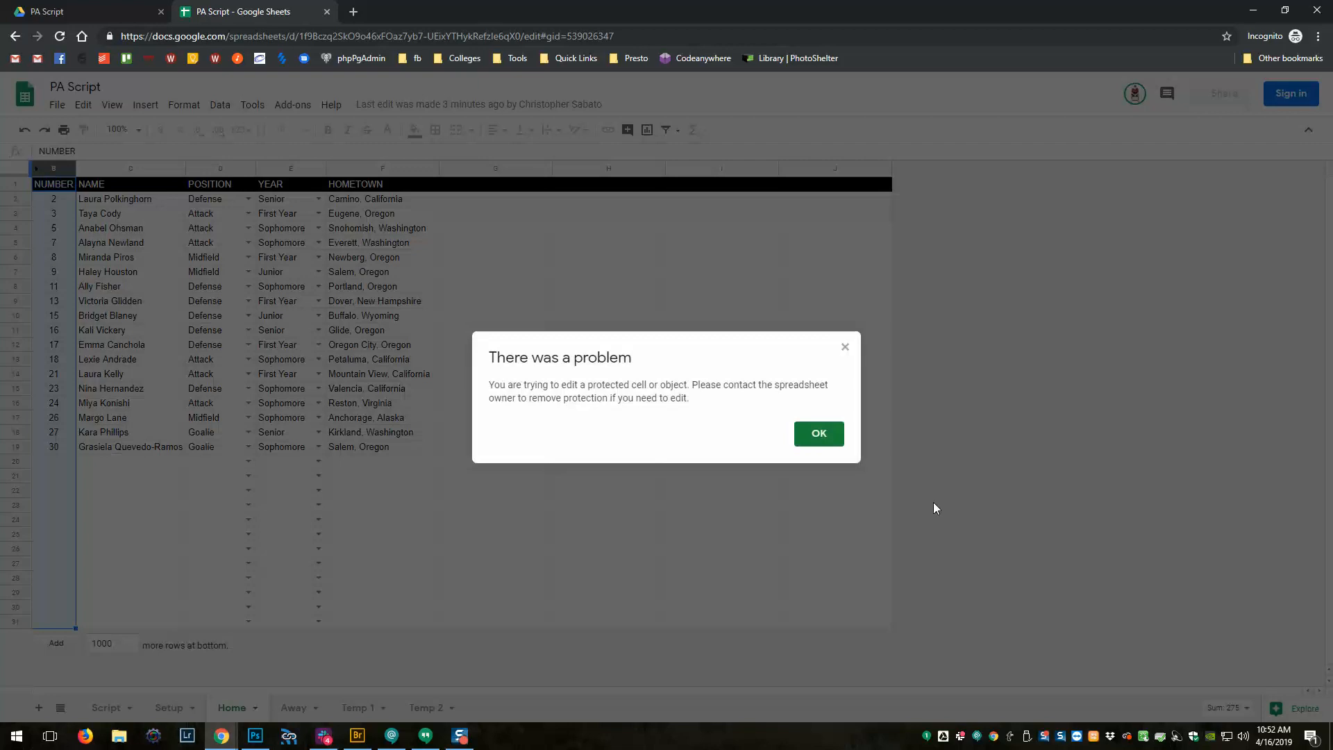
pyautogui.click(821, 439)
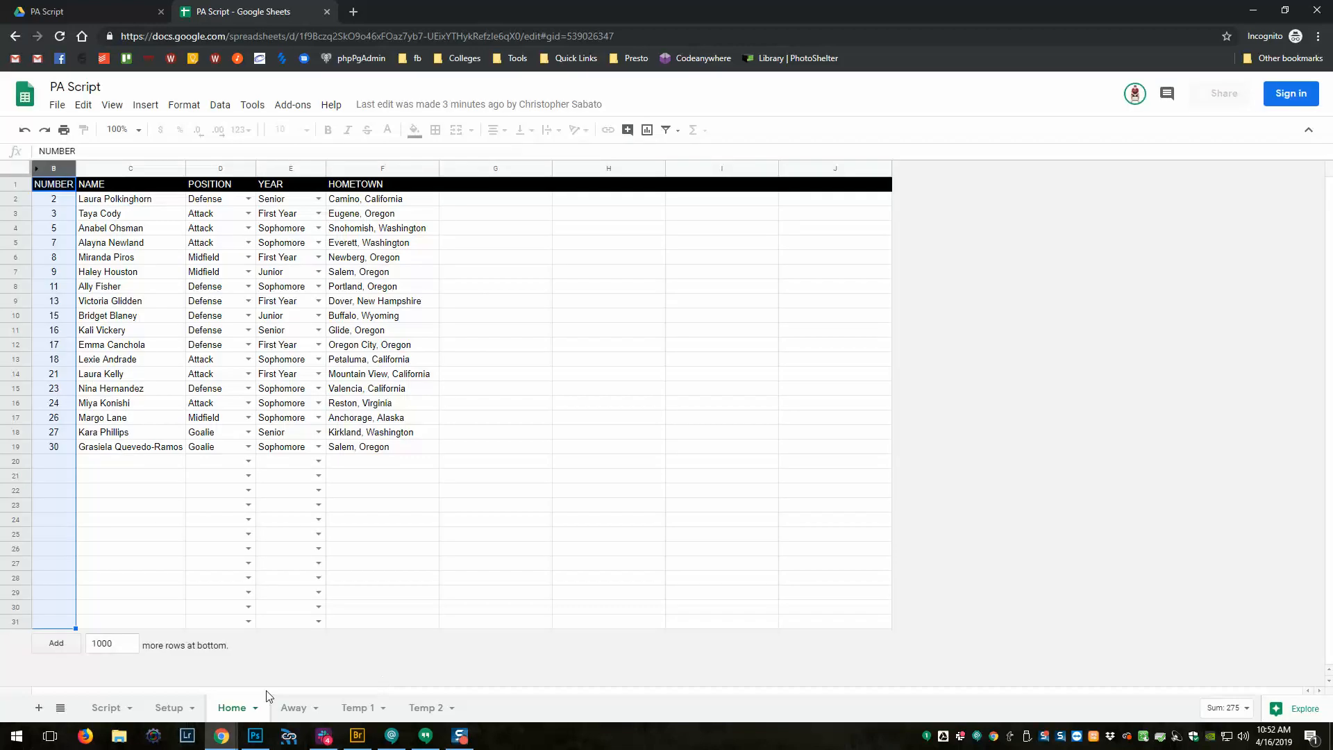
pyautogui.click(170, 708)
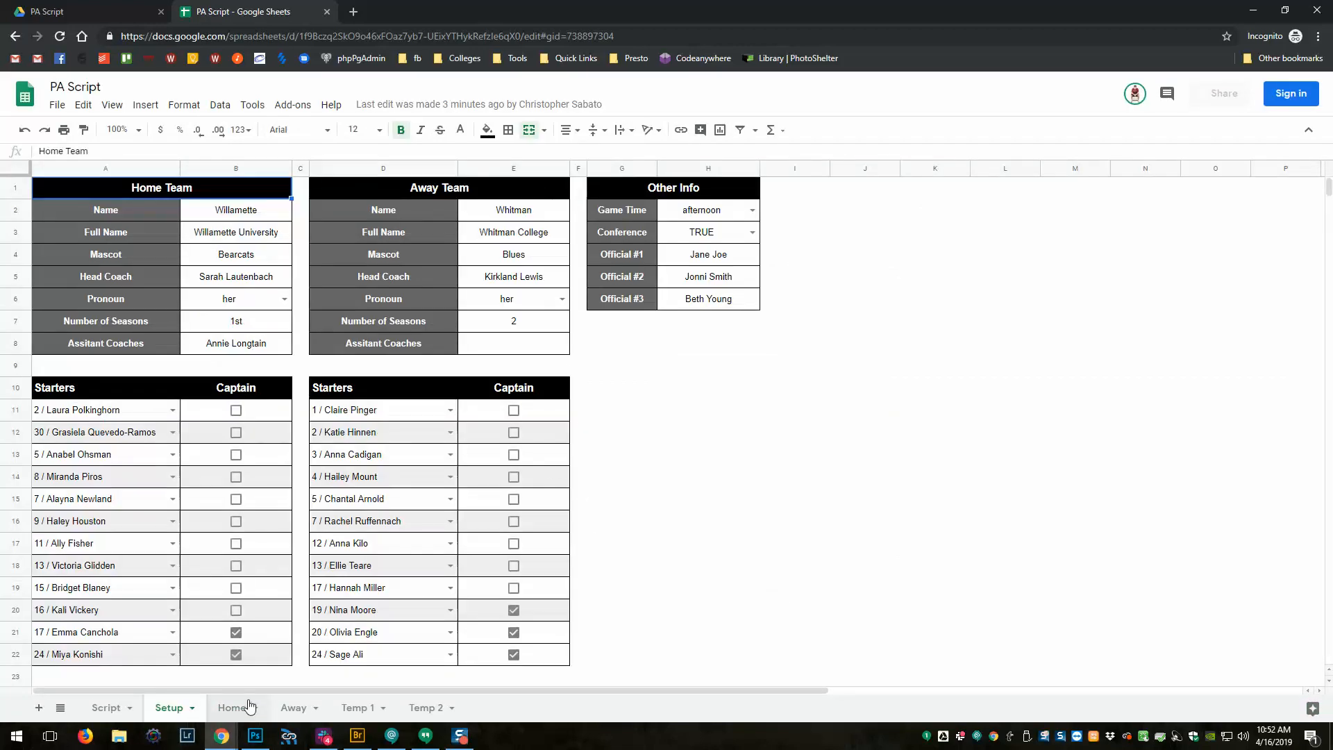
pyautogui.click(111, 716)
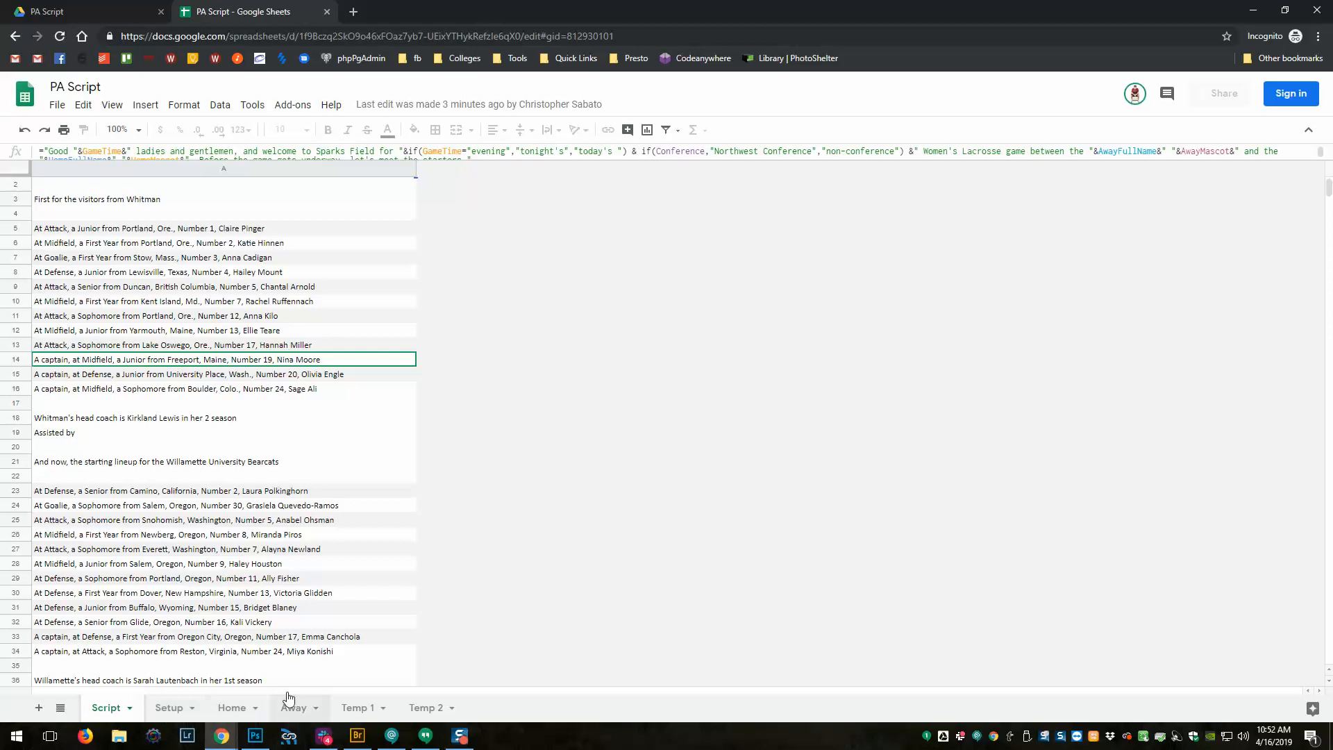
pyautogui.click(184, 305)
pyautogui.press('Delete')
pyautogui.click(821, 438)
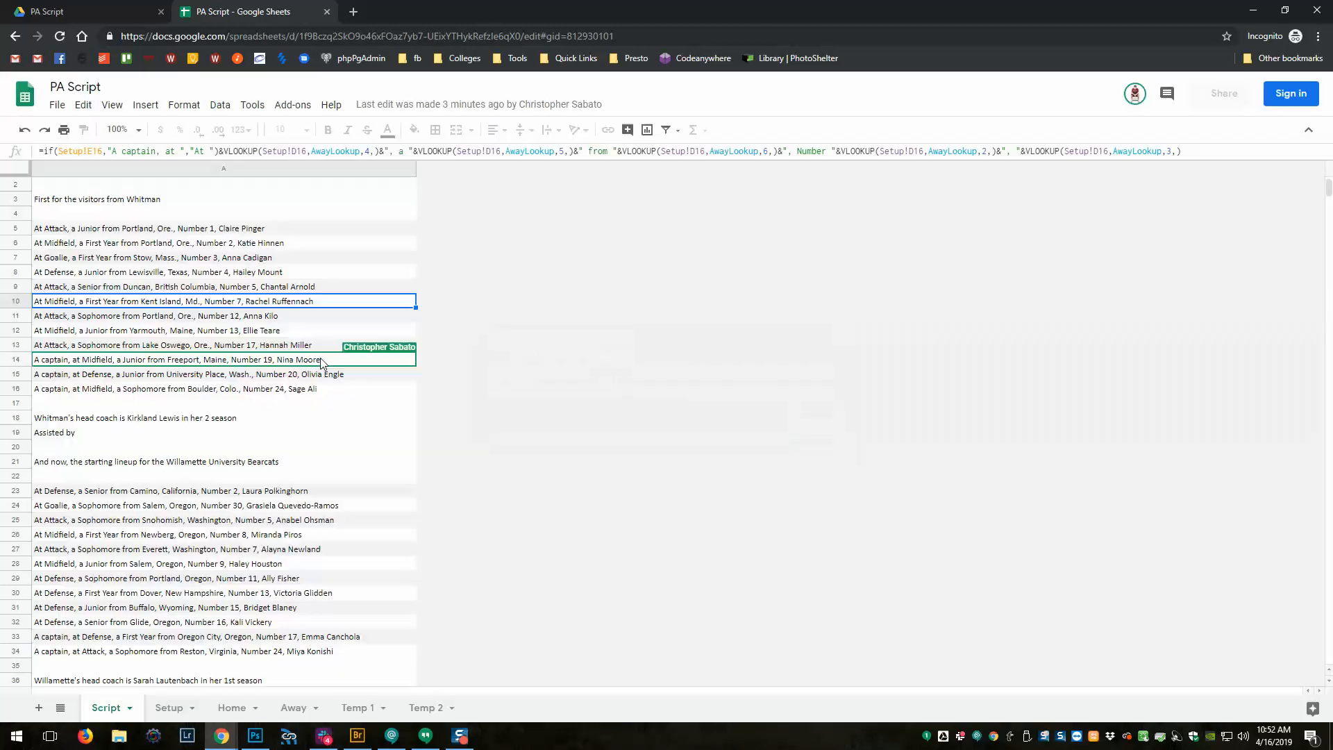
pyautogui.click(239, 408)
pyautogui.press('Delete')
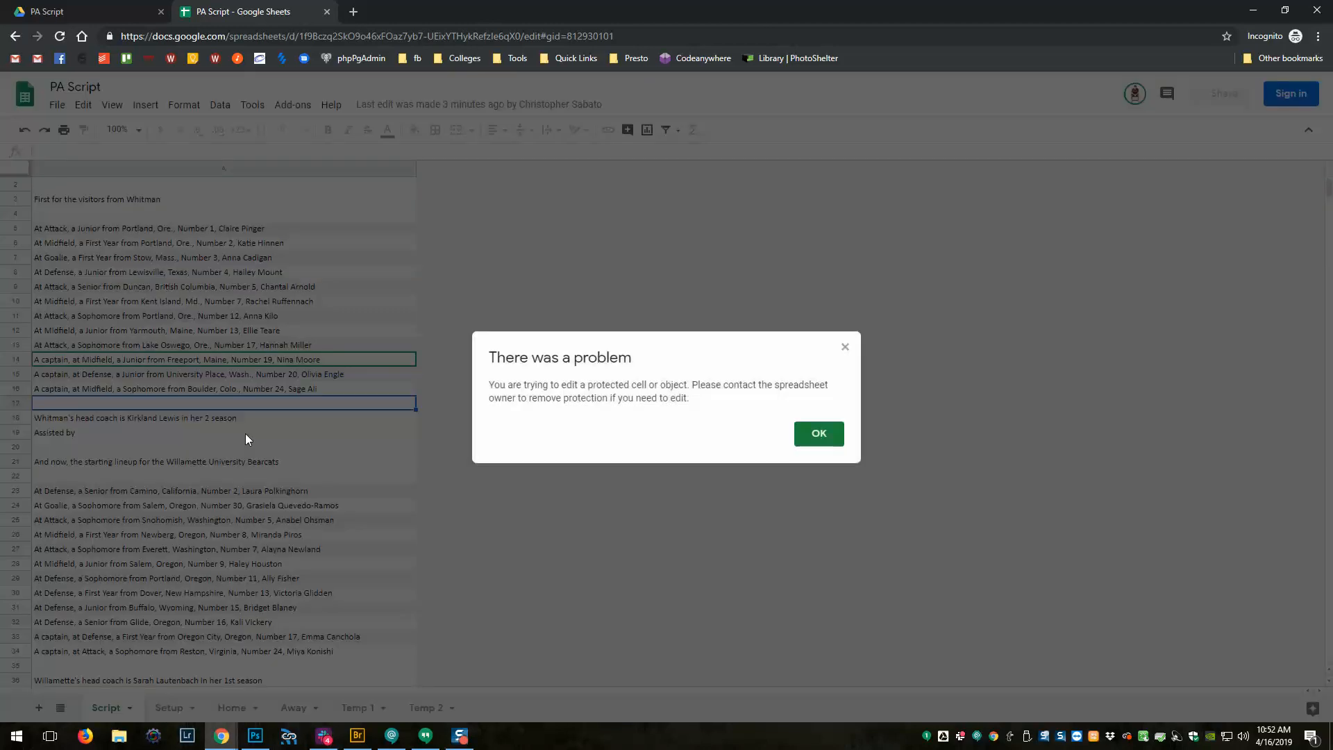
pyautogui.click(818, 434)
pyautogui.press('Up')
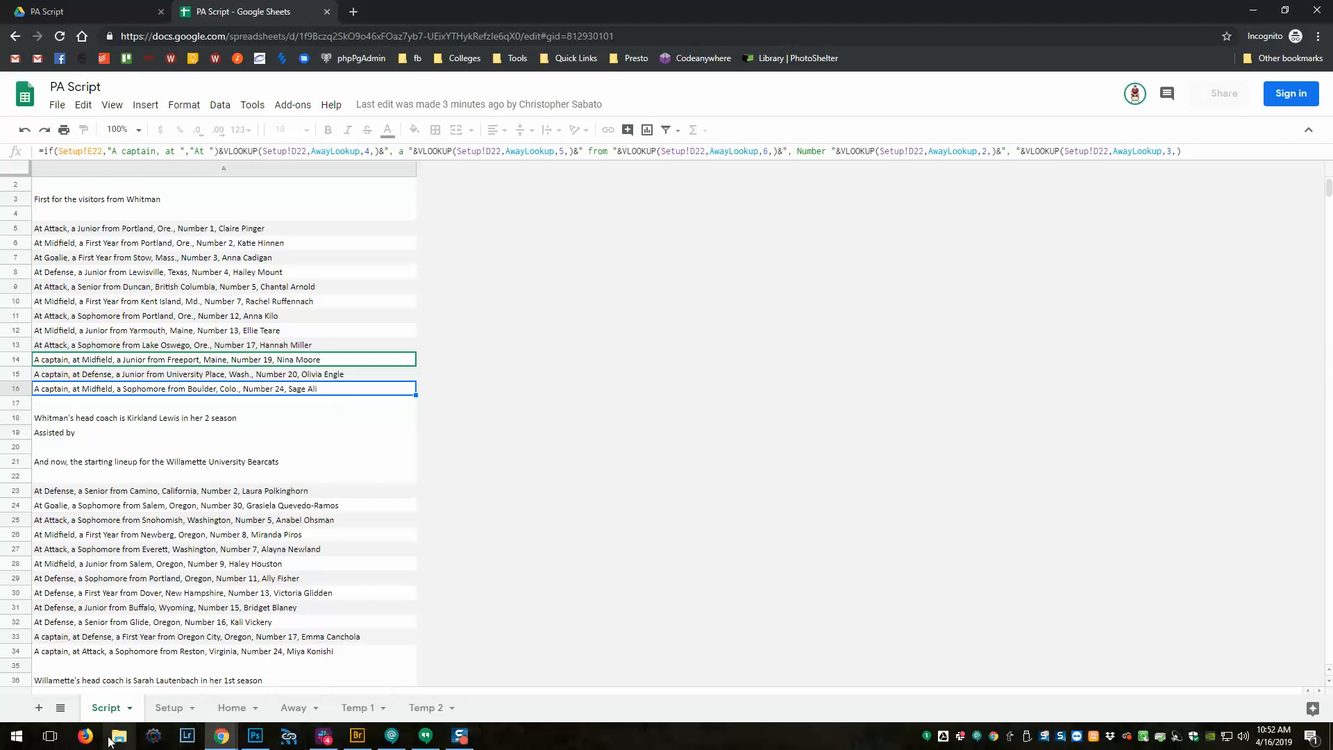
pyautogui.moveTo(232, 744)
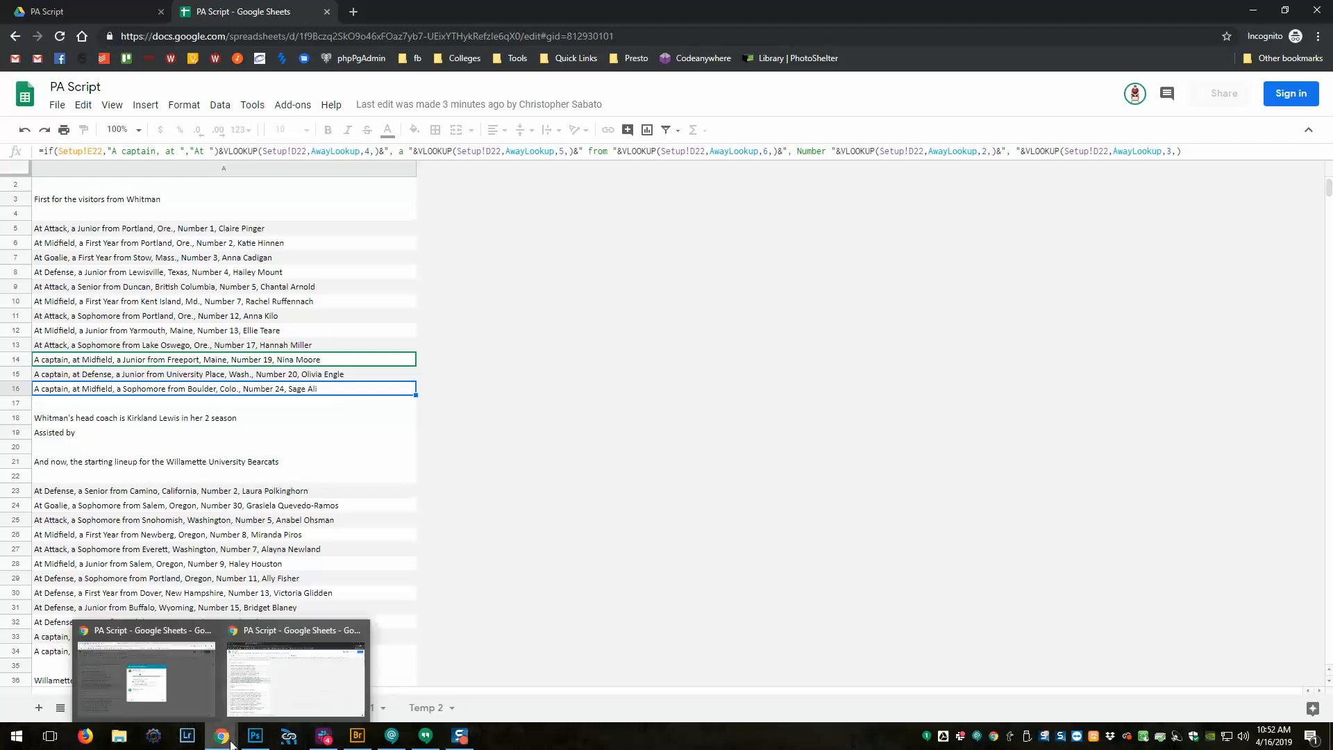